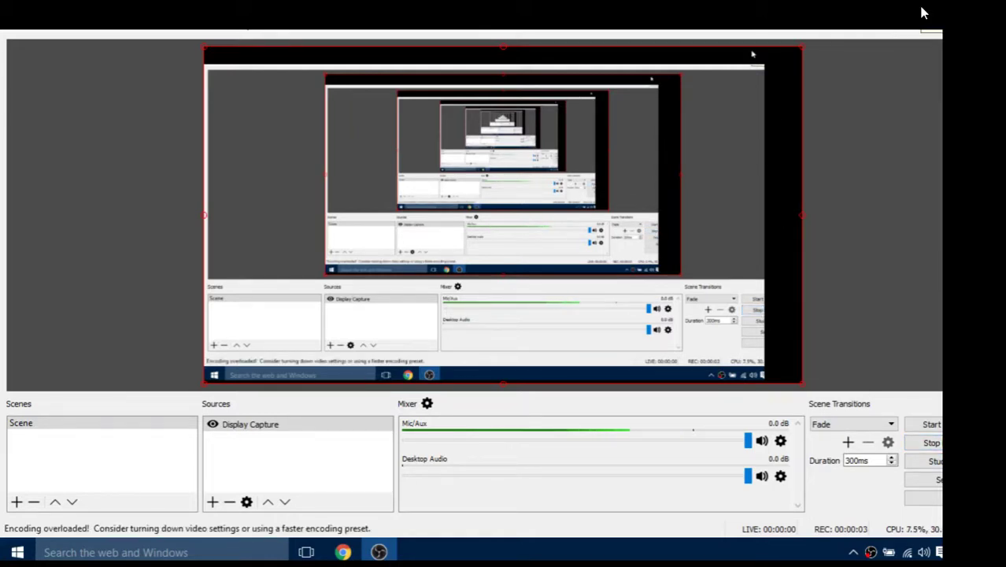
# Minimize OBS Studio and bring the Chrome window showing weebly.com to the front.
pyautogui.click(923, 13)
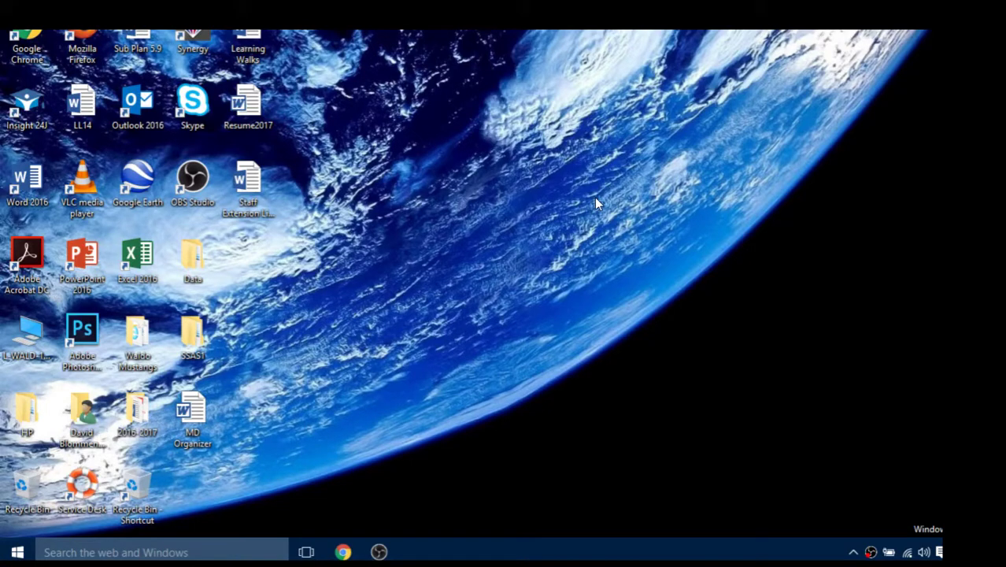
pyautogui.click(344, 551)
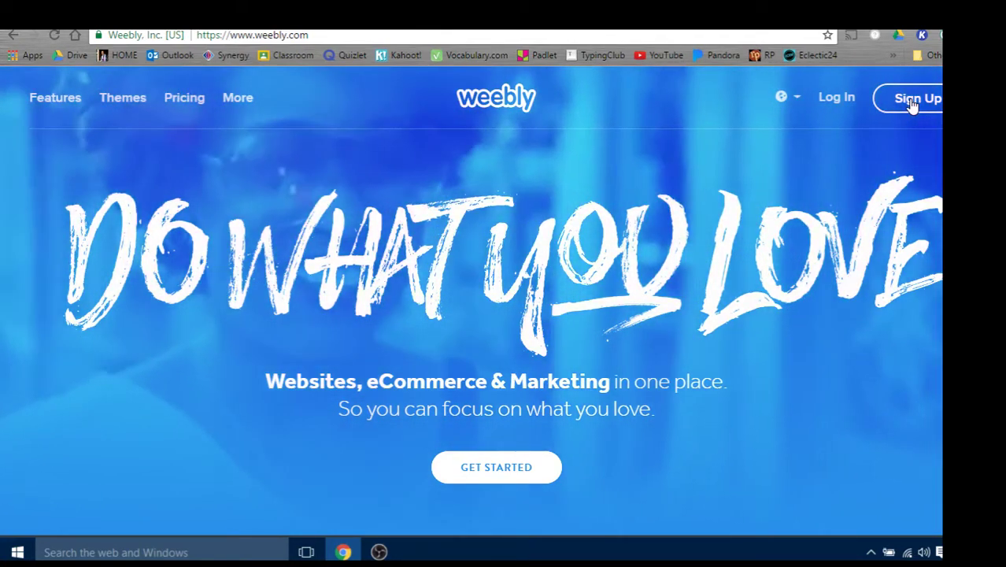
# Sign in to Weebly using the Google sign-up option.
pyautogui.click(911, 105)
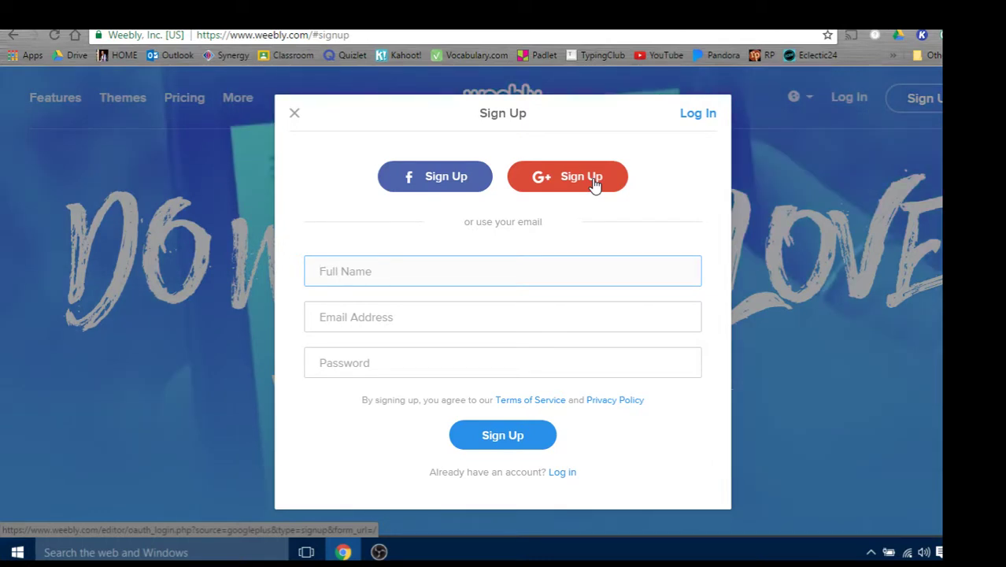
pyautogui.click(594, 182)
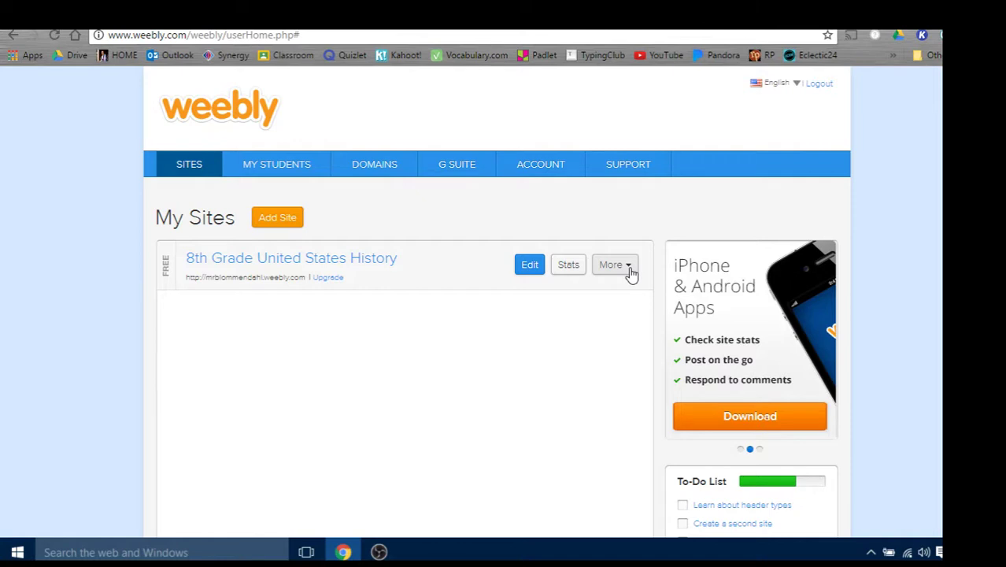
# Delete the '8th Grade United States History' site from its More menu and confirm.
pyautogui.click(631, 268)
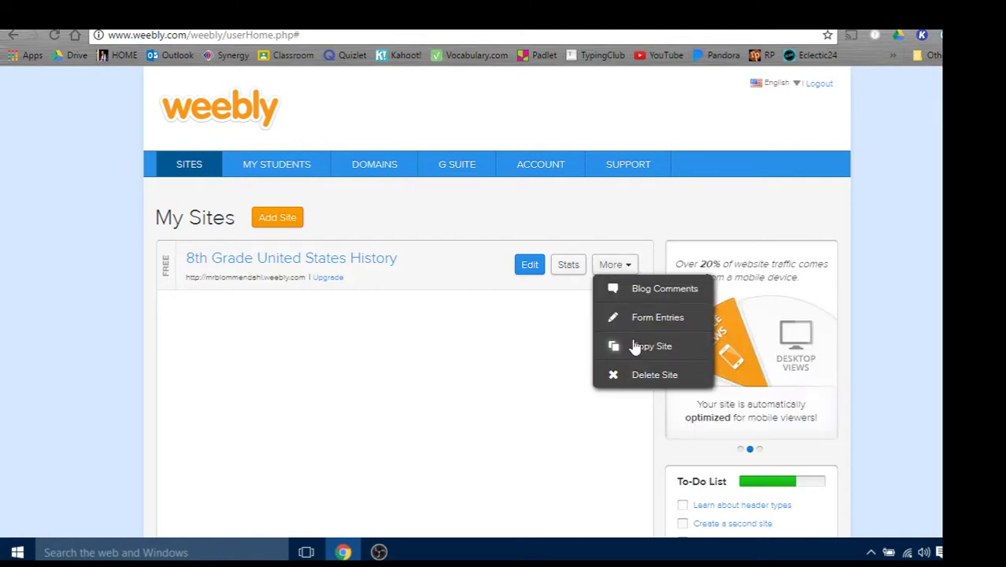
pyautogui.click(646, 375)
pyautogui.click(608, 346)
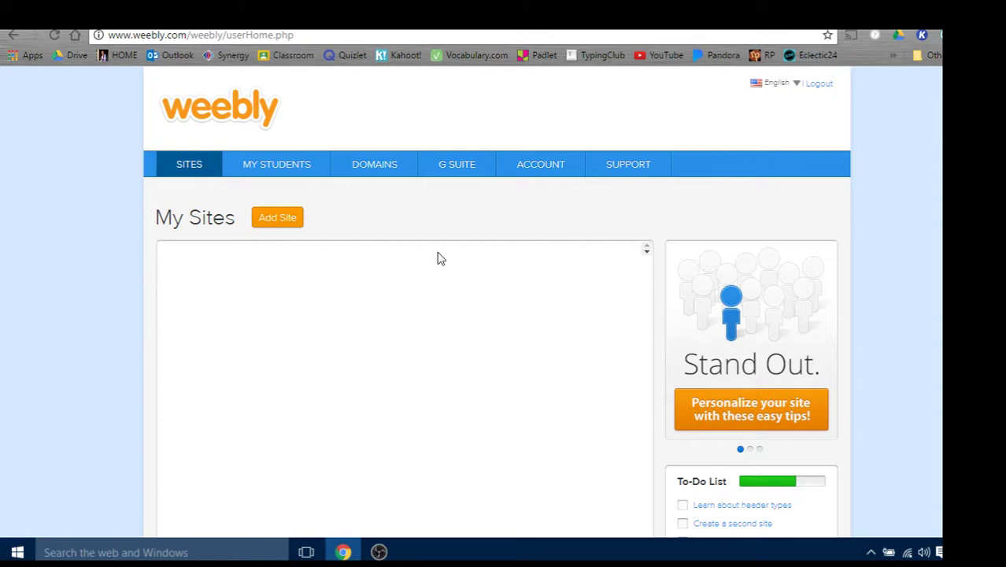
# Start a new site and scroll through the Featured themes.
pyautogui.click(288, 221)
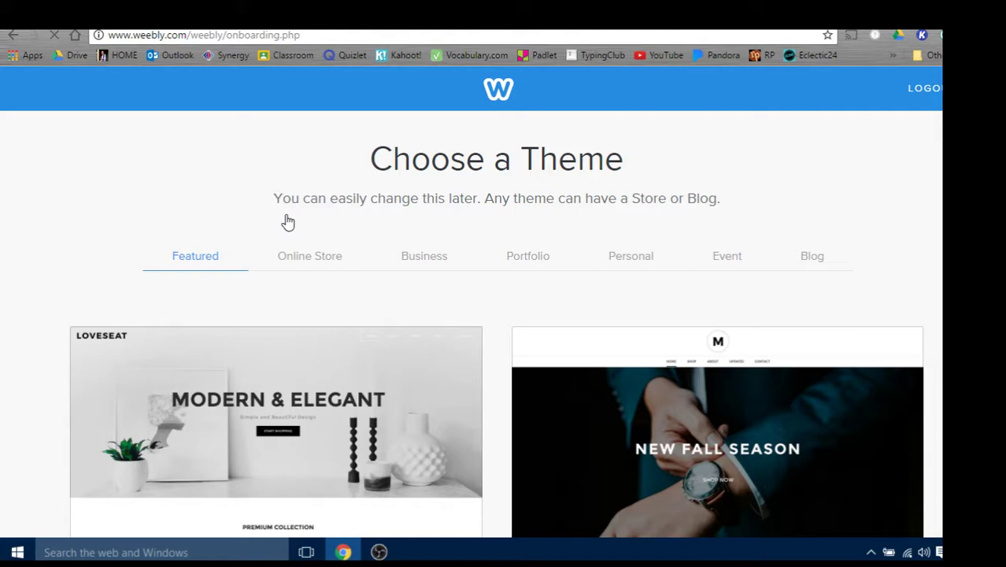
pyautogui.scroll(-2, 642, 273)
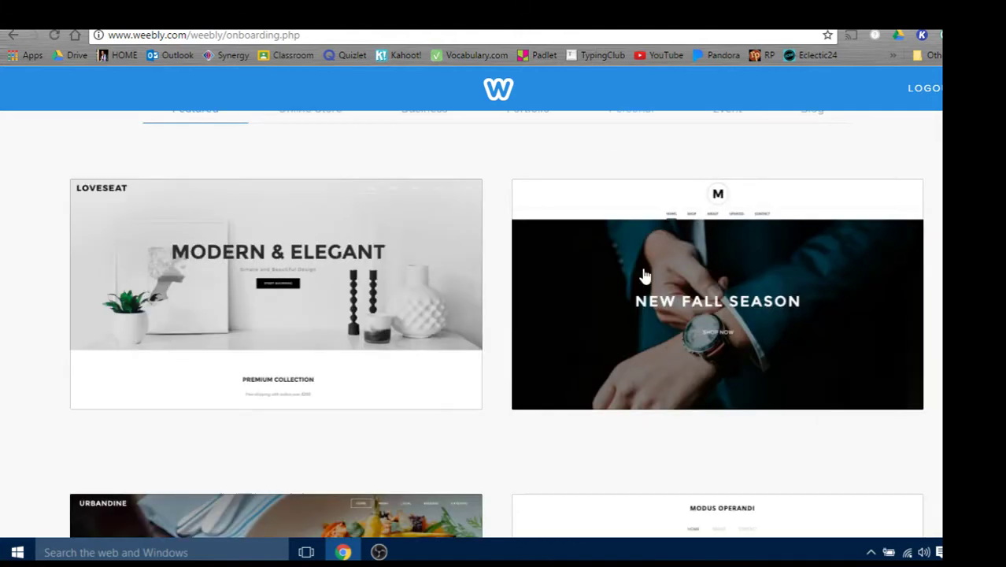
pyautogui.scroll(-3, 642, 274)
pyautogui.scroll(-1, 642, 274)
pyautogui.scroll(-3, 642, 274)
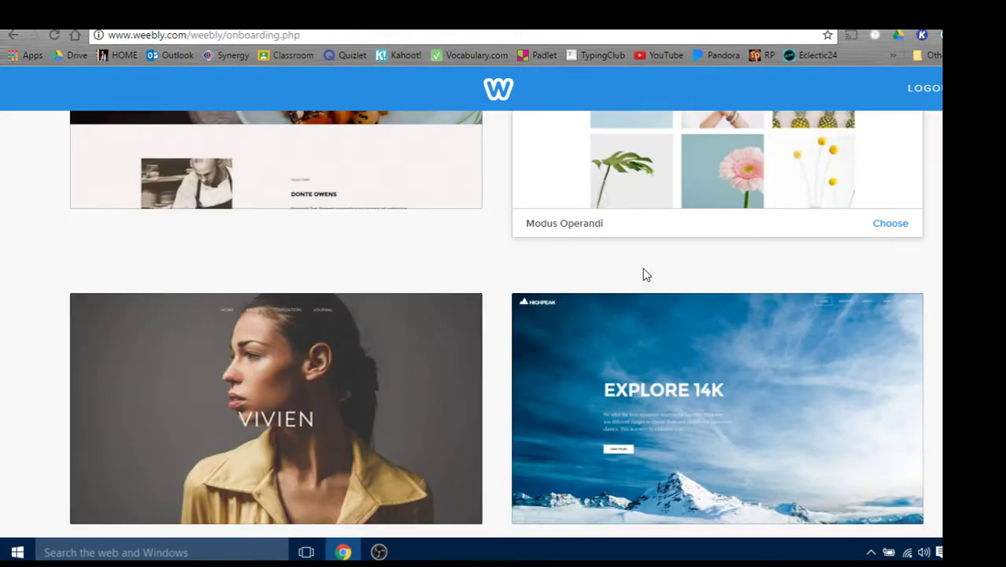
pyautogui.scroll(5, 643, 274)
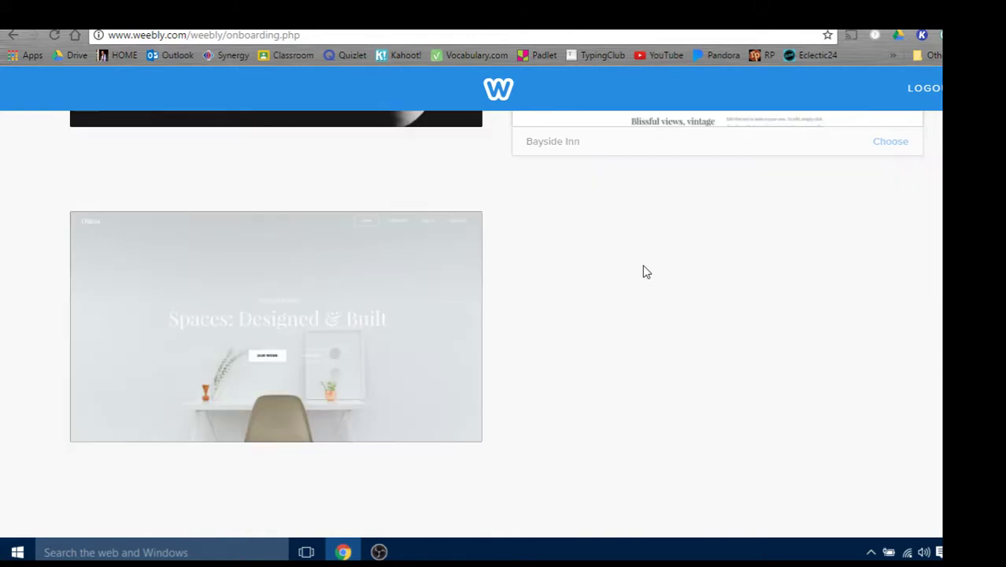
pyautogui.scroll(4, 642, 273)
pyautogui.scroll(3, 643, 274)
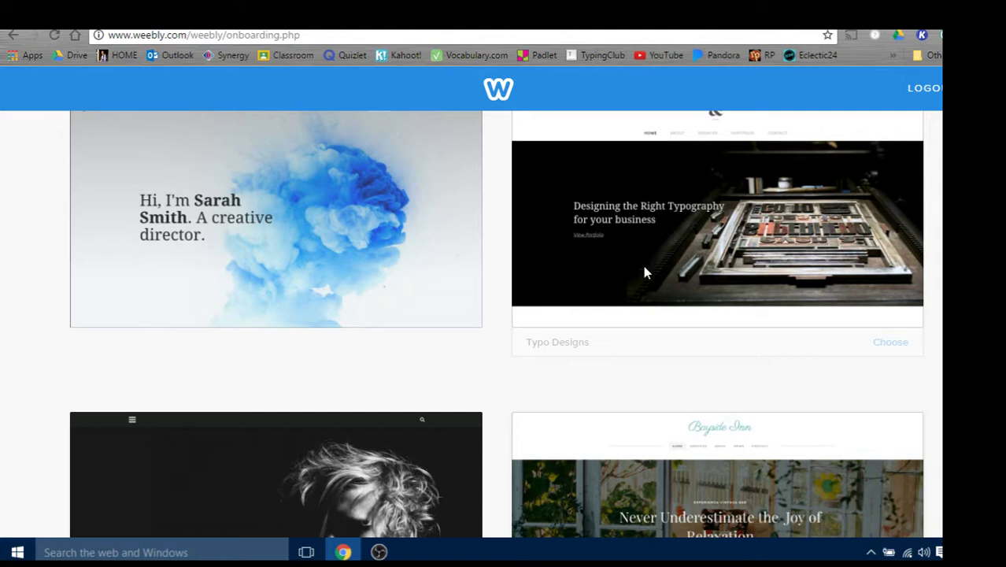
pyautogui.scroll(4, 643, 265)
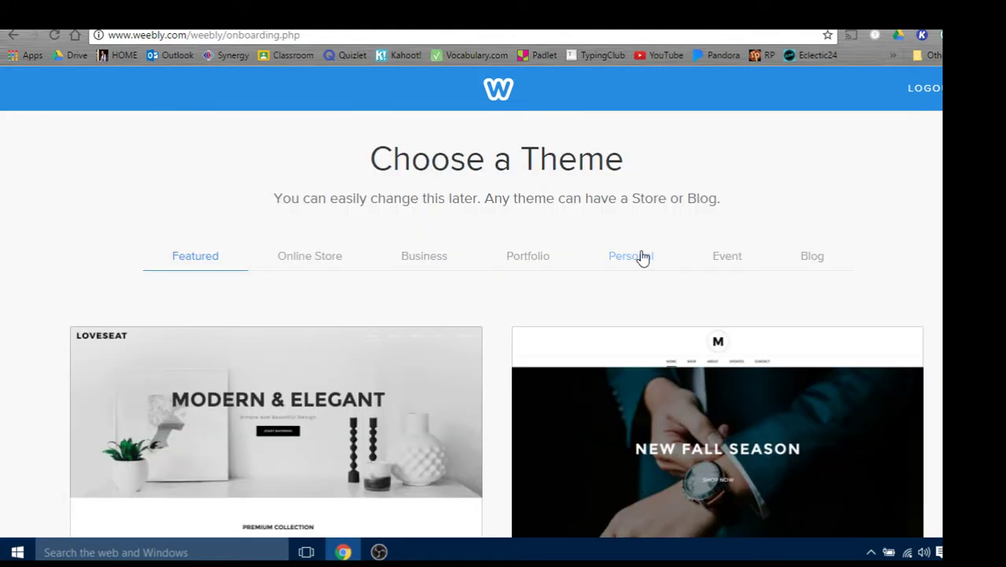
# Browse the Online Store and Business theme categories.
pyautogui.click(316, 266)
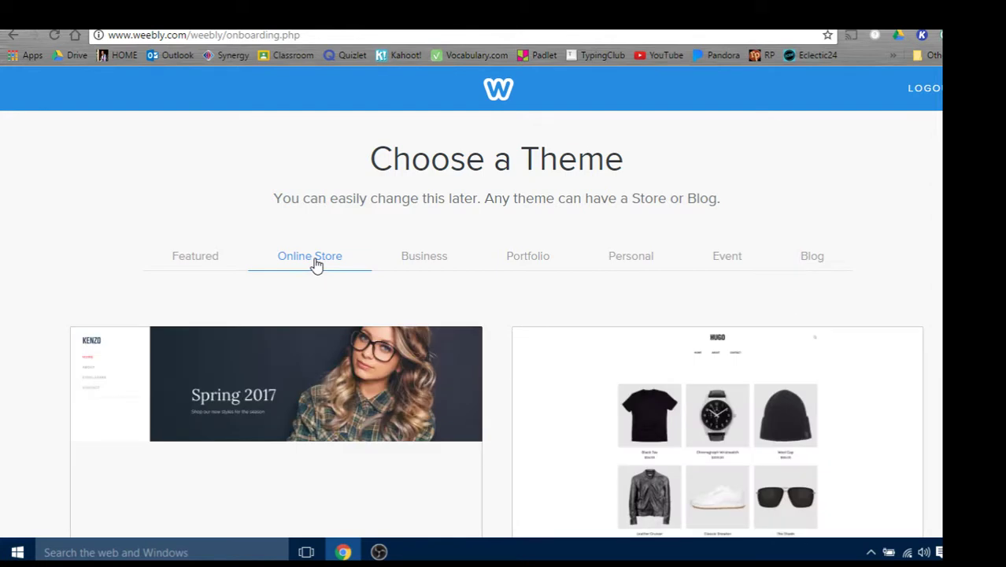
pyautogui.click(420, 263)
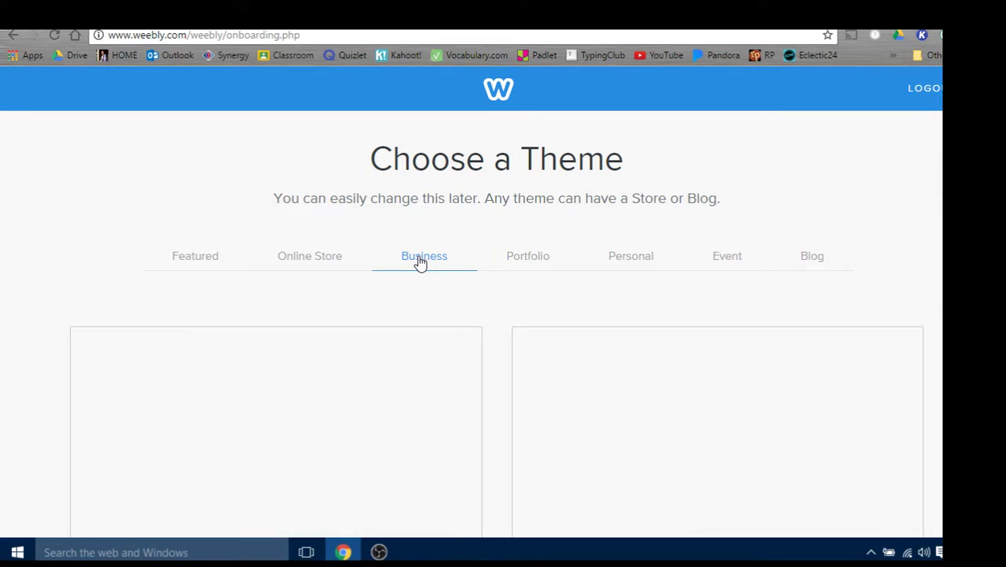
pyautogui.scroll(-15, 385, 224)
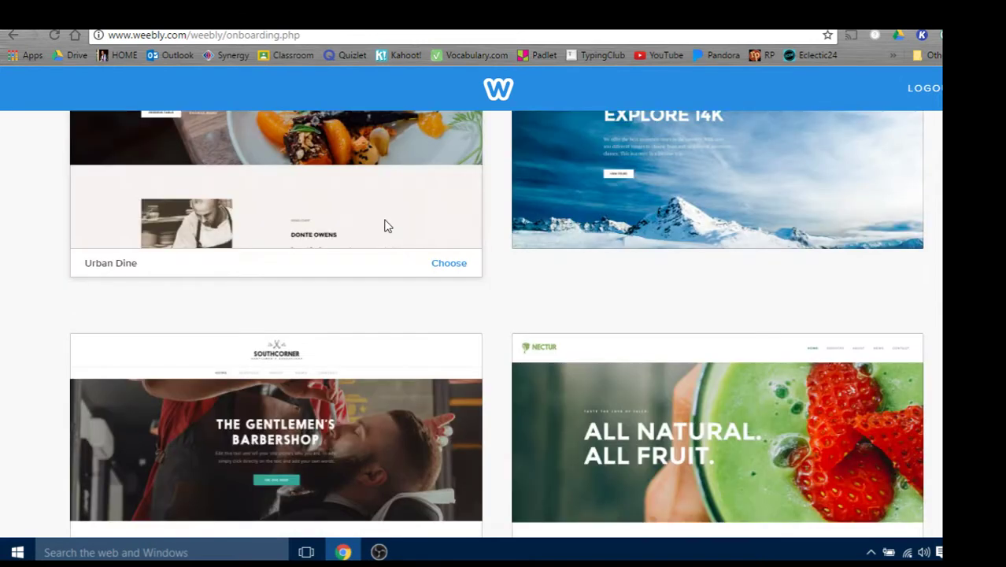
pyautogui.scroll(5, 385, 224)
pyautogui.scroll(4, 384, 224)
pyautogui.scroll(6, 384, 224)
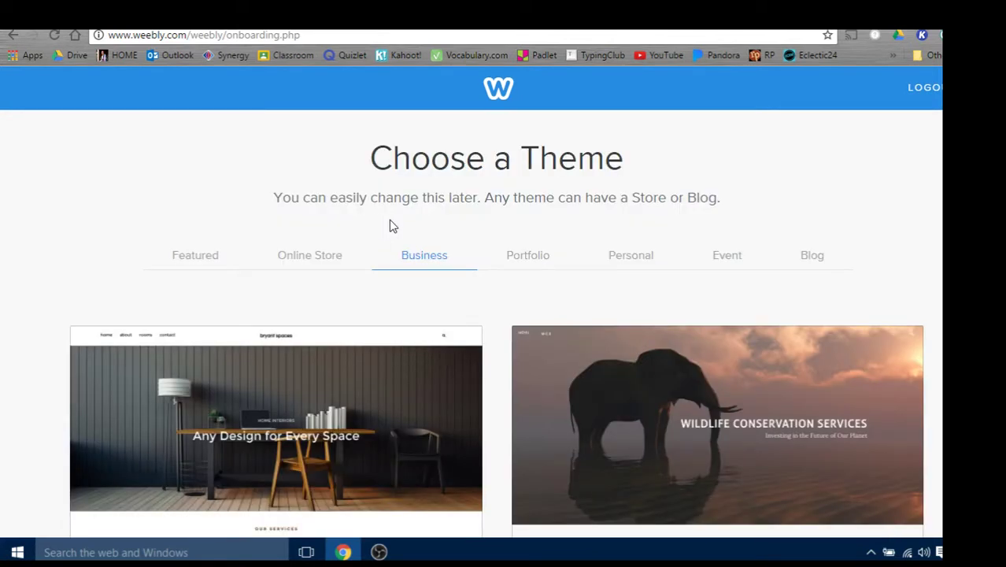
# Browse the Portfolio theme category.
pyautogui.click(527, 261)
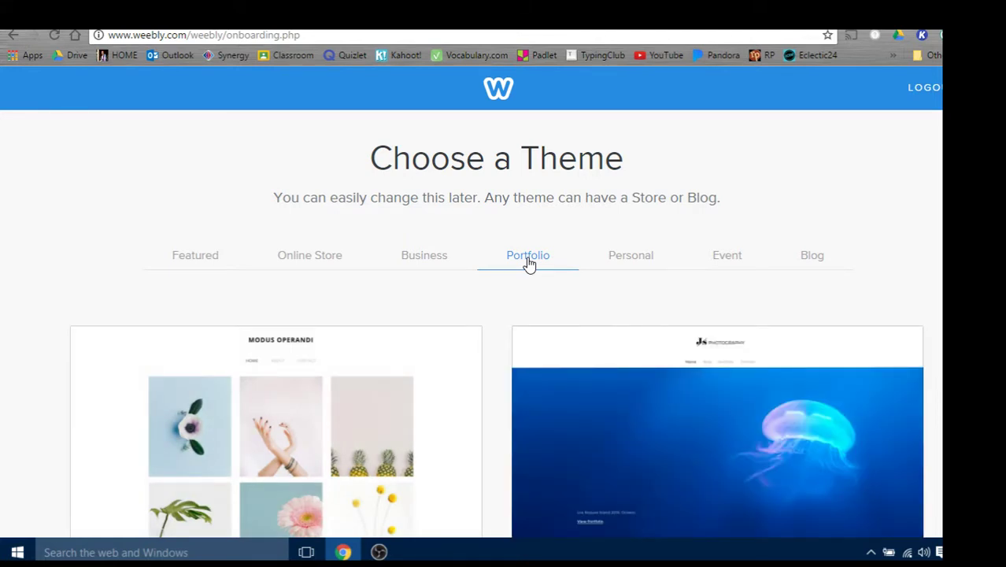
pyautogui.scroll(-6, 526, 261)
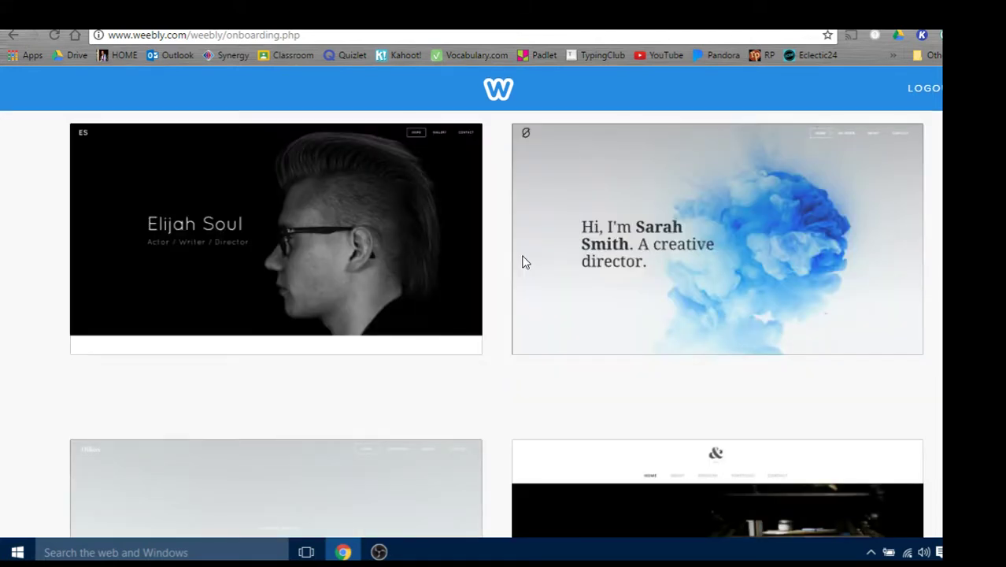
pyautogui.scroll(-3, 524, 261)
pyautogui.scroll(3, 524, 260)
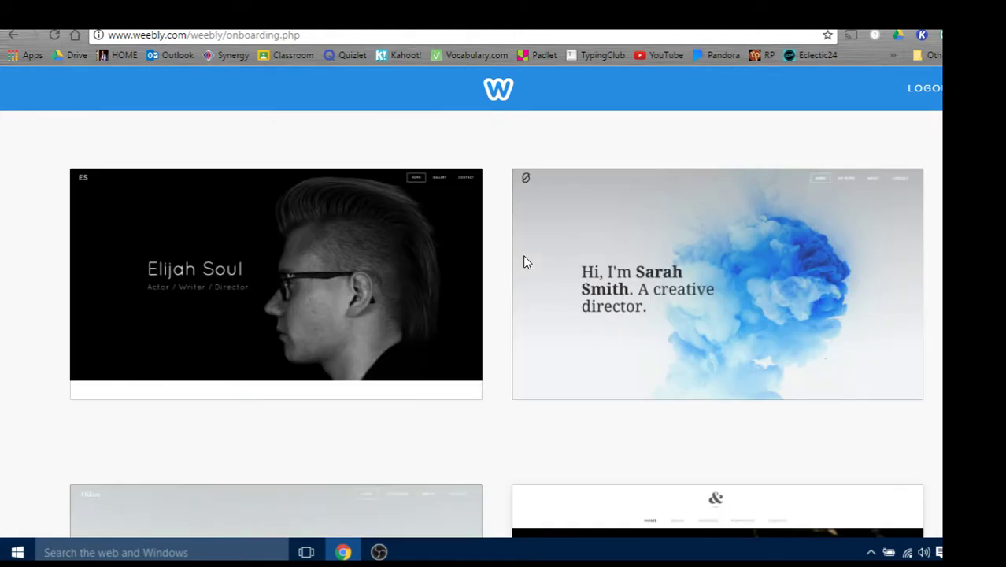
pyautogui.scroll(6, 551, 262)
# Browse the Personal theme category.
pyautogui.click(623, 262)
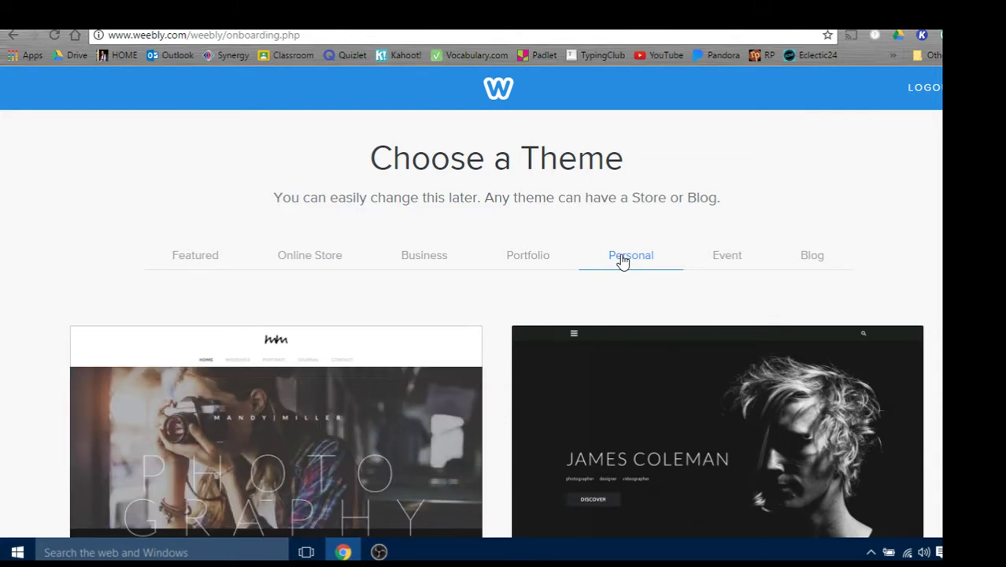
pyautogui.scroll(-4, 598, 261)
pyautogui.scroll(-3, 564, 262)
pyautogui.scroll(-4, 564, 254)
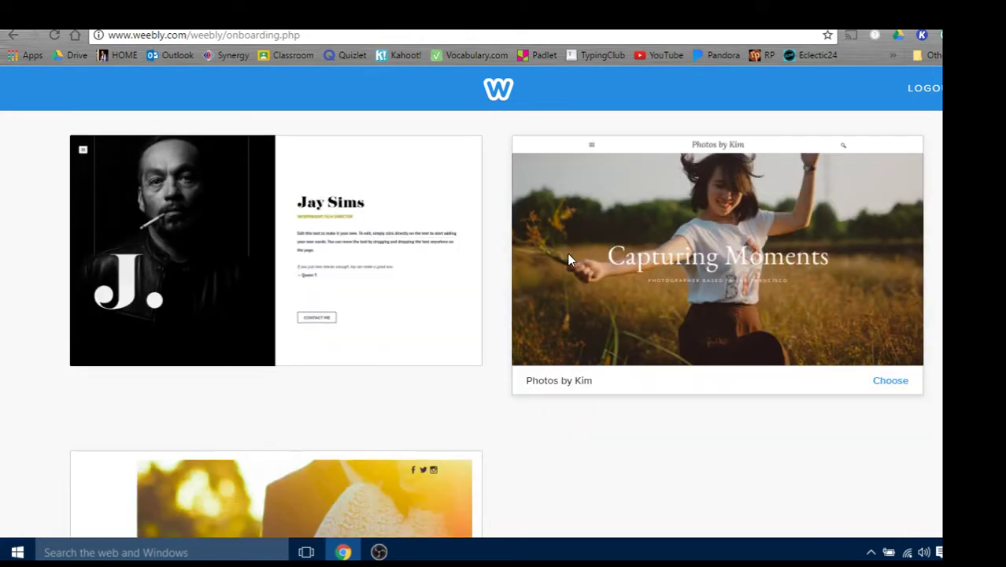
pyautogui.scroll(10, 569, 260)
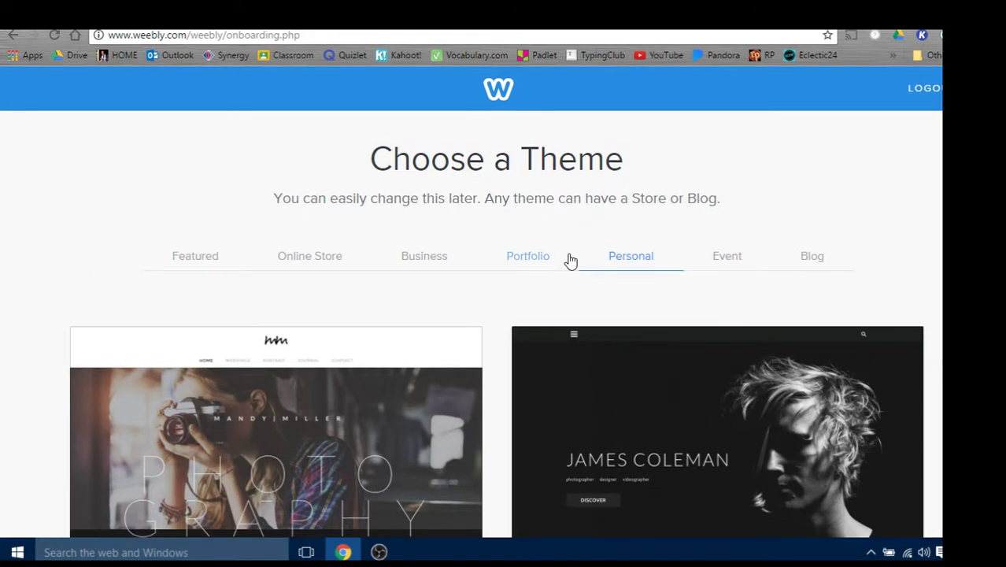
# Browse the Event theme category.
pyautogui.click(726, 266)
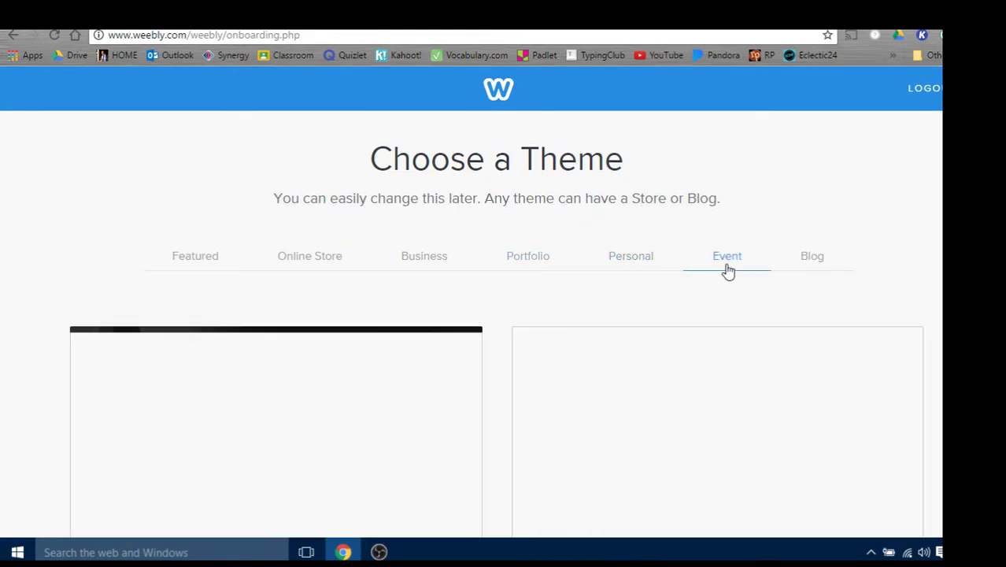
pyautogui.scroll(-2, 728, 268)
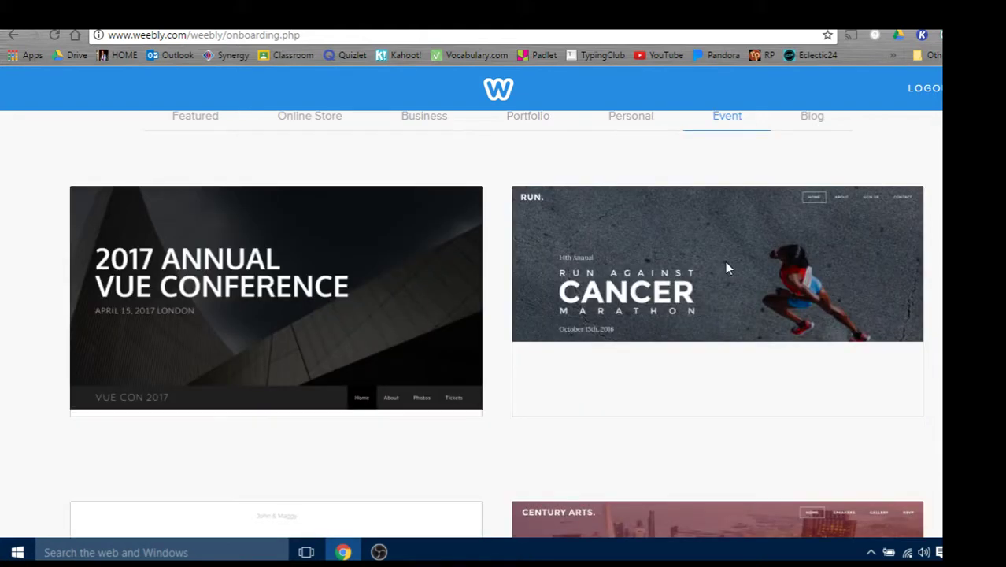
pyautogui.scroll(-4, 725, 268)
pyautogui.scroll(5, 725, 268)
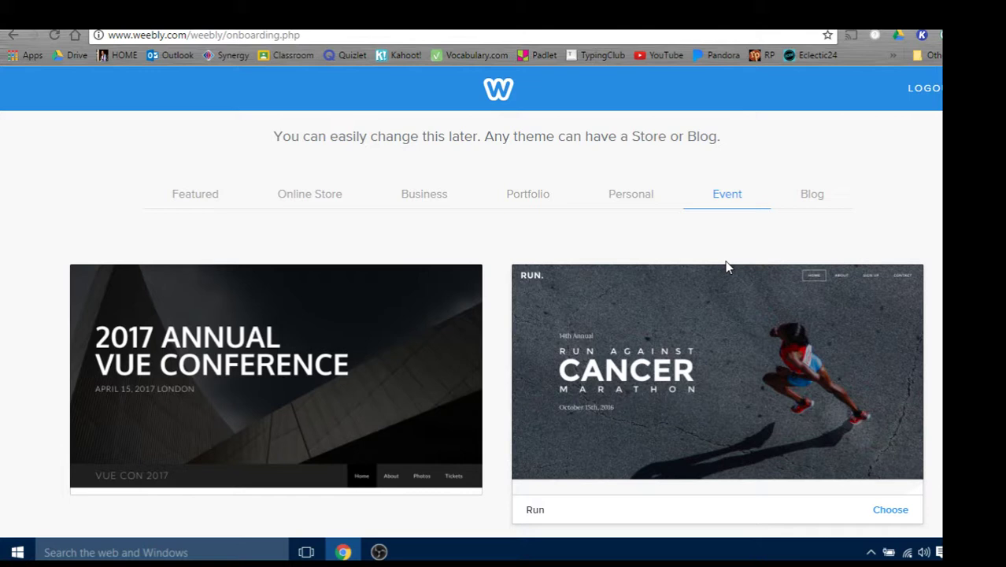
pyautogui.scroll(-10, 727, 268)
pyautogui.scroll(-3, 790, 260)
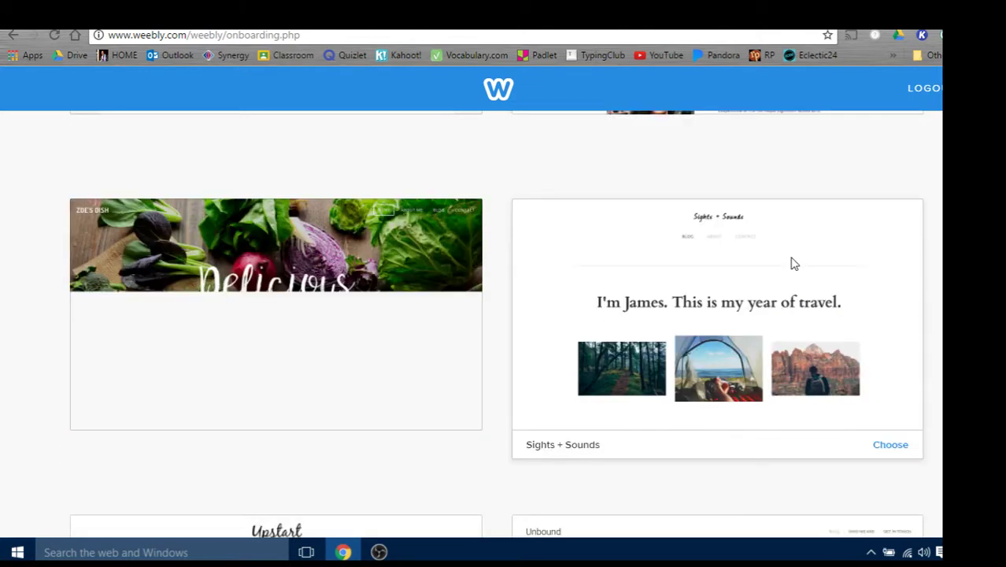
pyautogui.scroll(10, 793, 263)
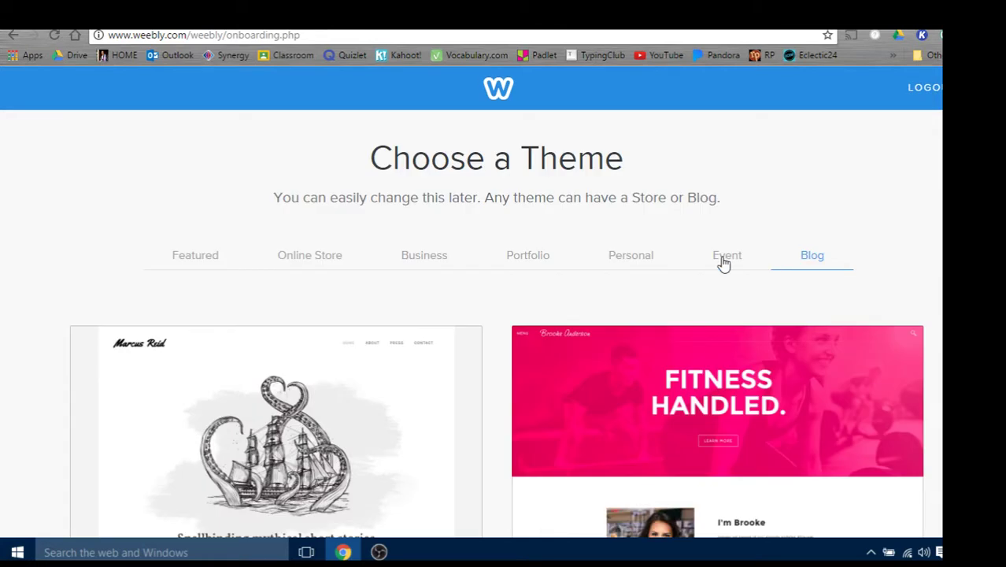
# Return to the Featured themes and scroll through the designs.
pyautogui.click(195, 256)
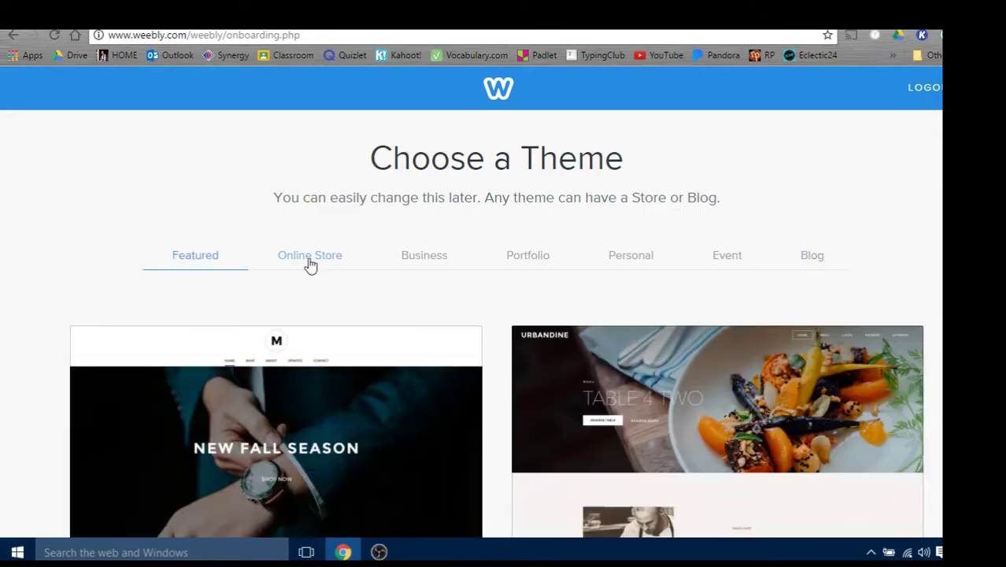
pyautogui.scroll(-5, 311, 265)
pyautogui.scroll(-2, 311, 266)
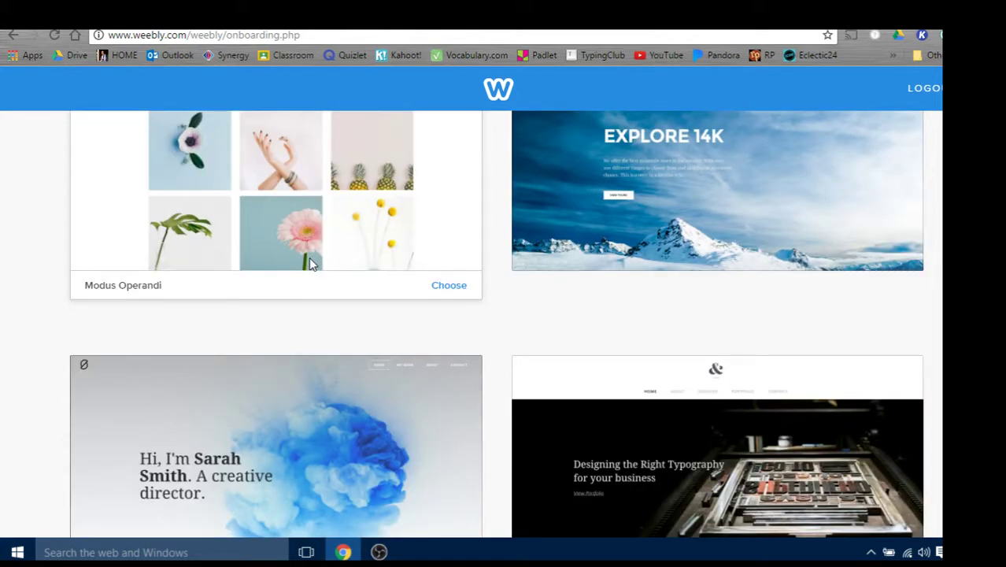
pyautogui.scroll(-8, 308, 264)
pyautogui.scroll(-2, 308, 264)
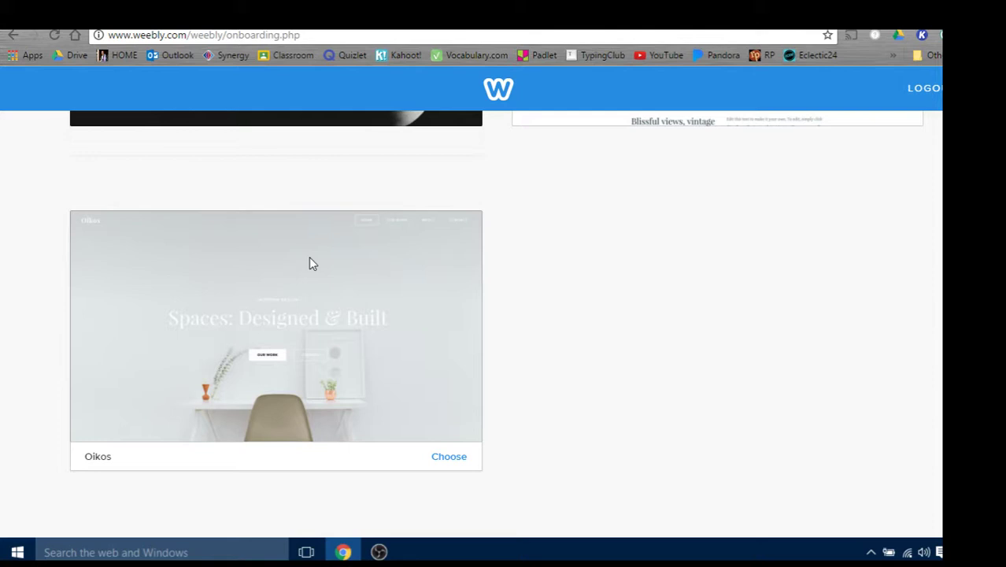
pyautogui.scroll(15, 308, 263)
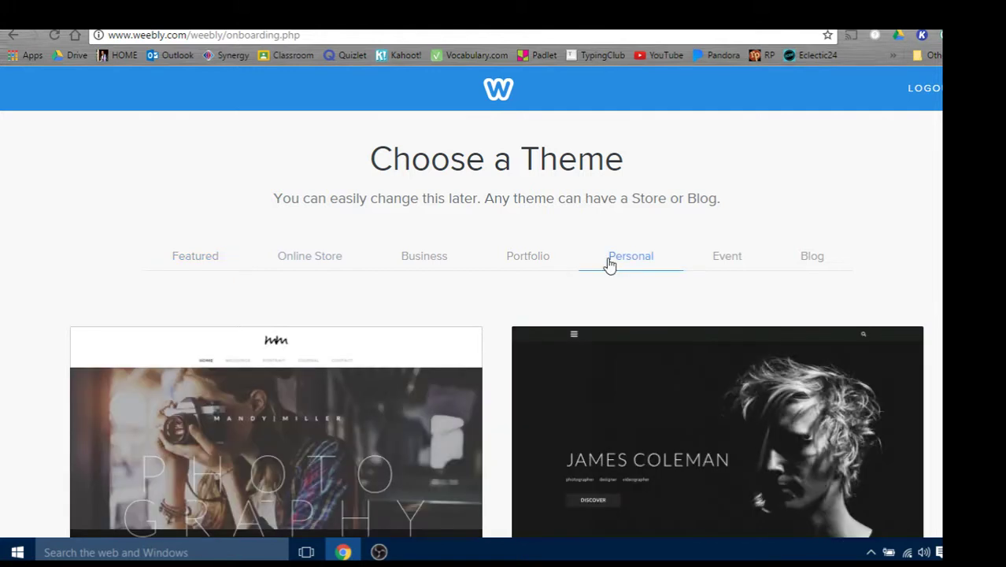
# Scroll down to the Bella Marcel theme and choose it.
pyautogui.scroll(-1, 598, 260)
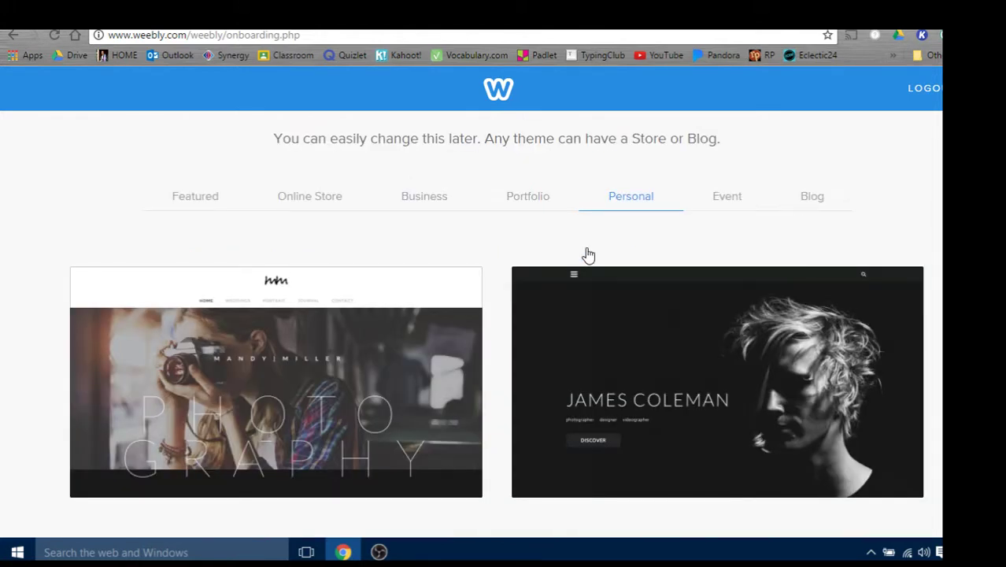
pyautogui.scroll(-5, 587, 254)
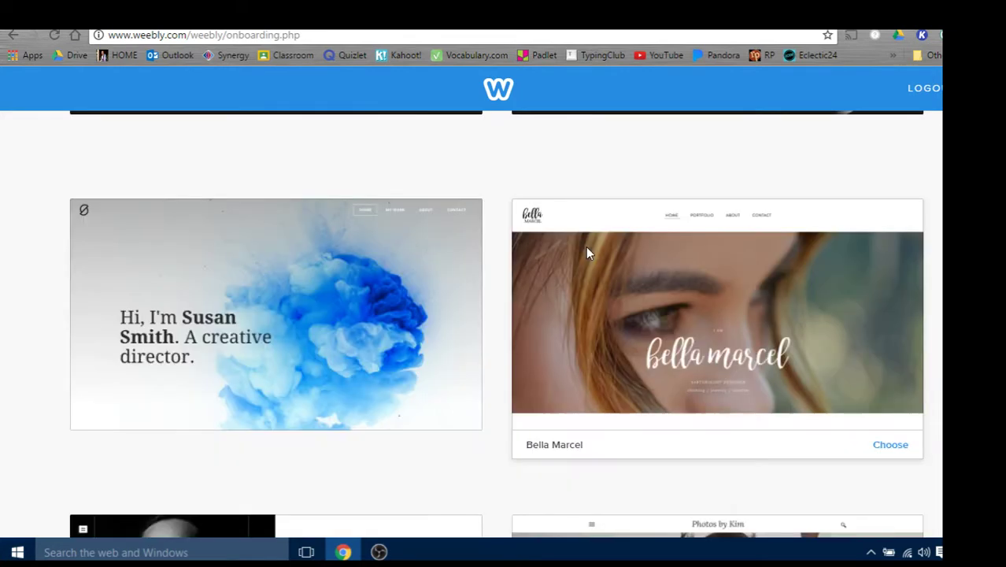
pyautogui.scroll(-3, 587, 252)
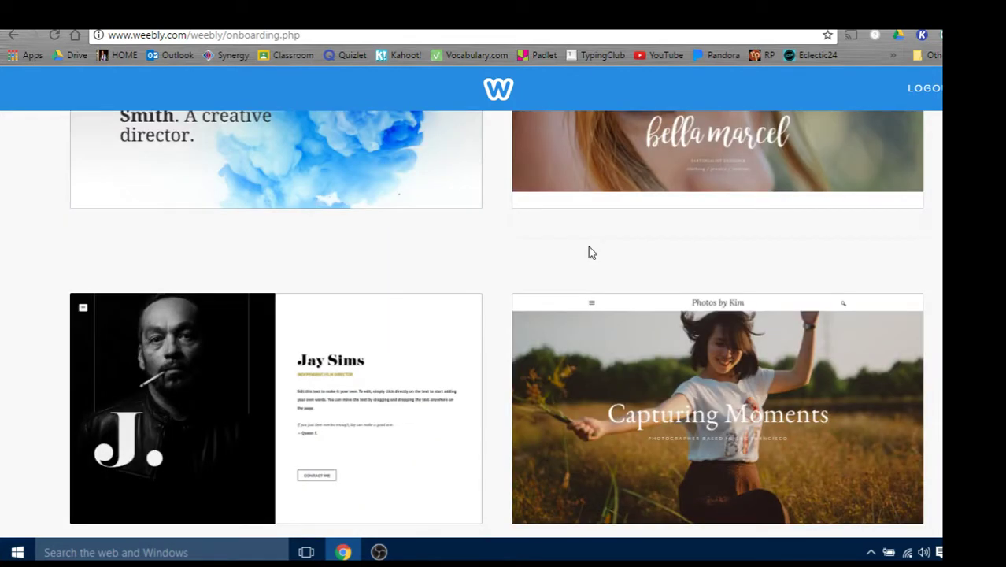
pyautogui.scroll(-3, 591, 252)
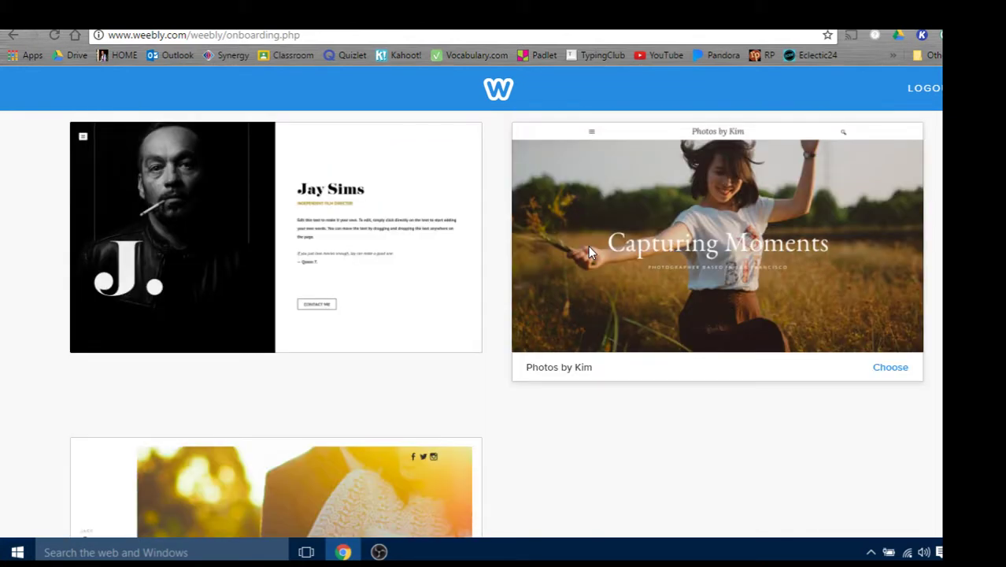
pyautogui.scroll(10, 591, 250)
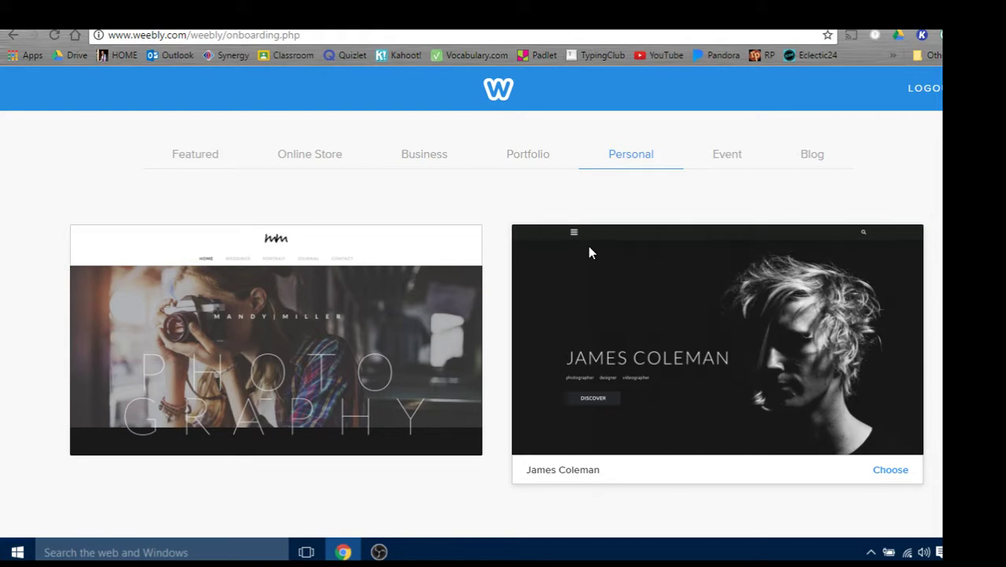
pyautogui.scroll(-3, 591, 252)
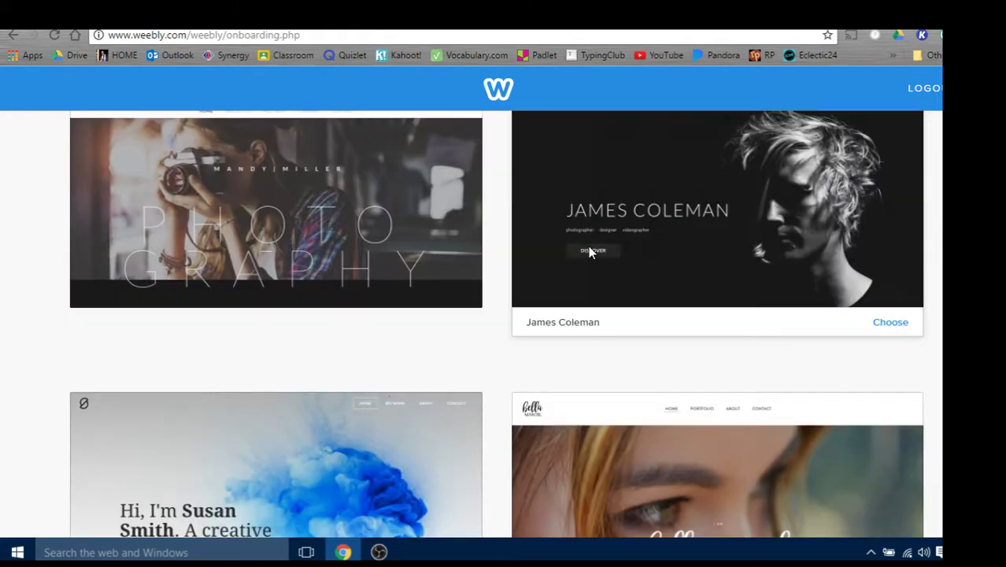
pyautogui.scroll(-2, 591, 252)
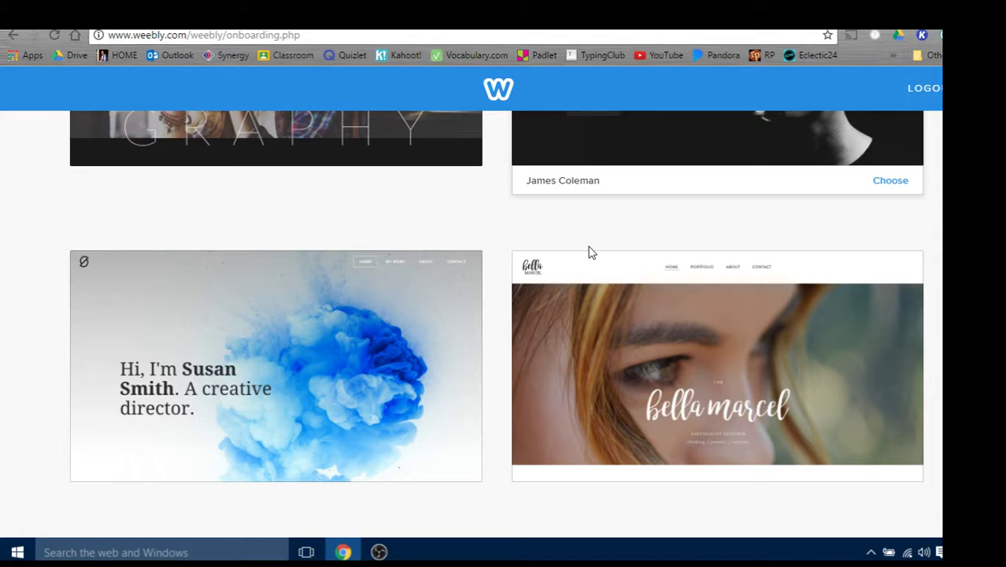
pyautogui.click(887, 493)
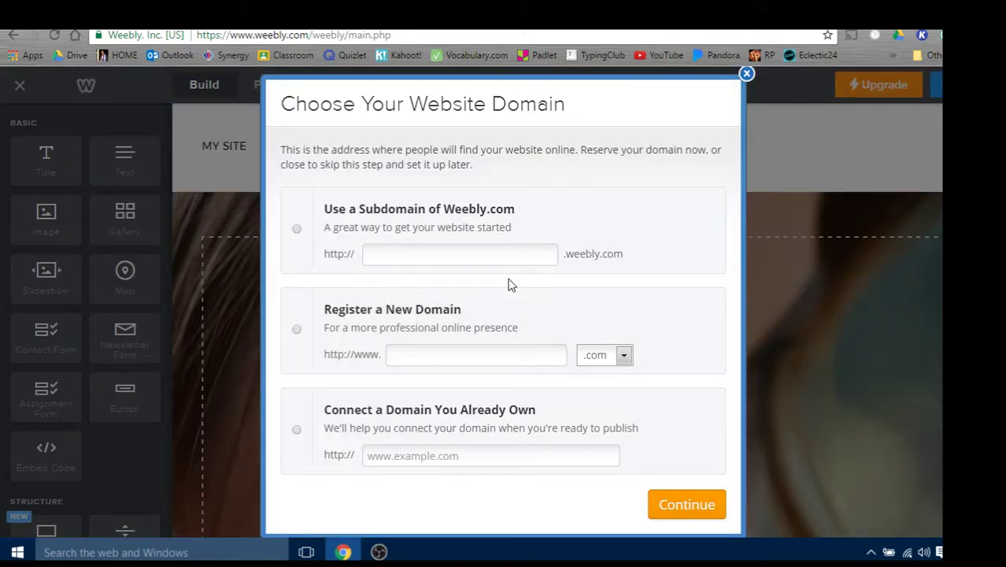
# Use a weebly.com subdomain and enter 'mrblommendahl' as its name.
pyautogui.click(459, 253)
pyautogui.write('mrblo')
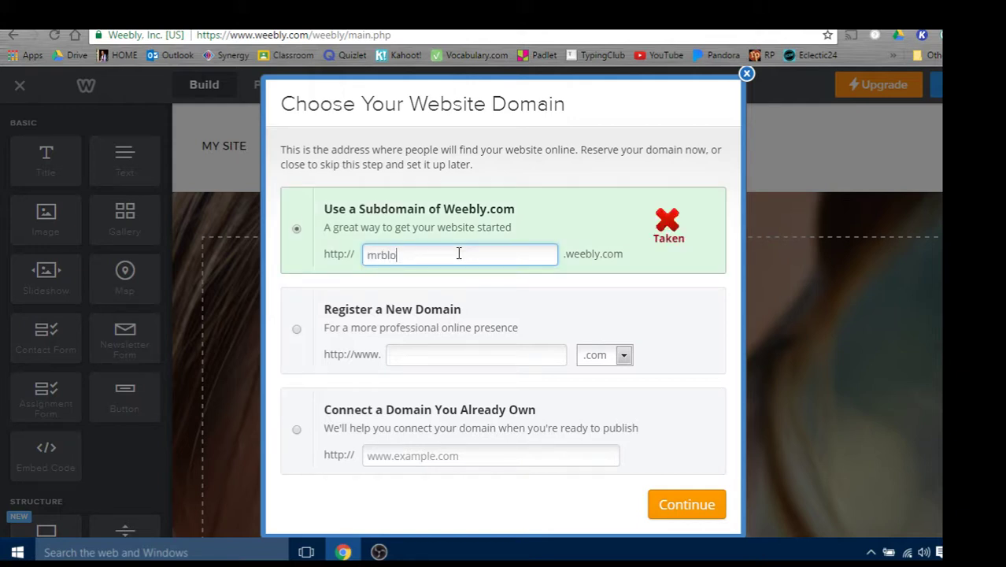
pyautogui.write('mm')
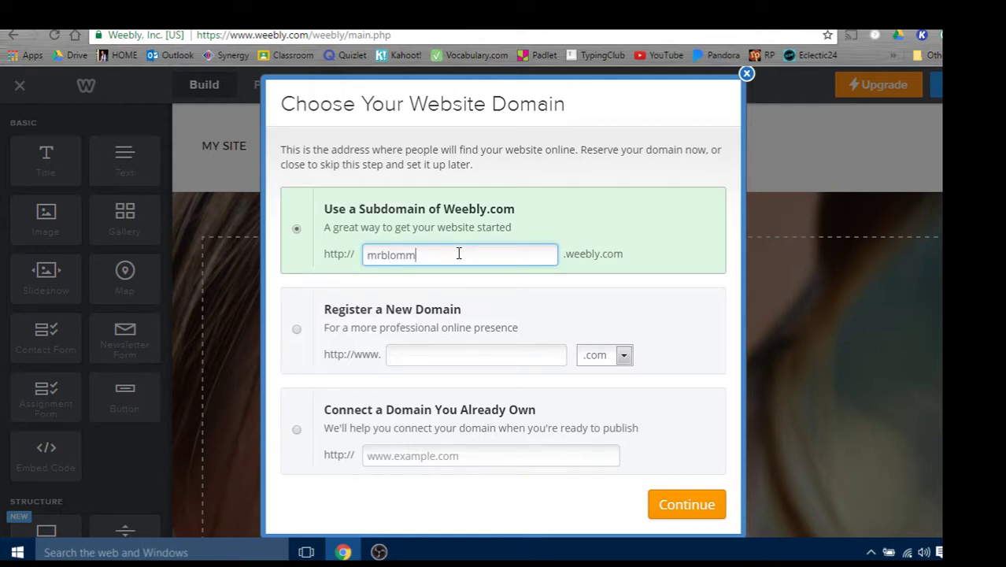
pyautogui.write('endahl')
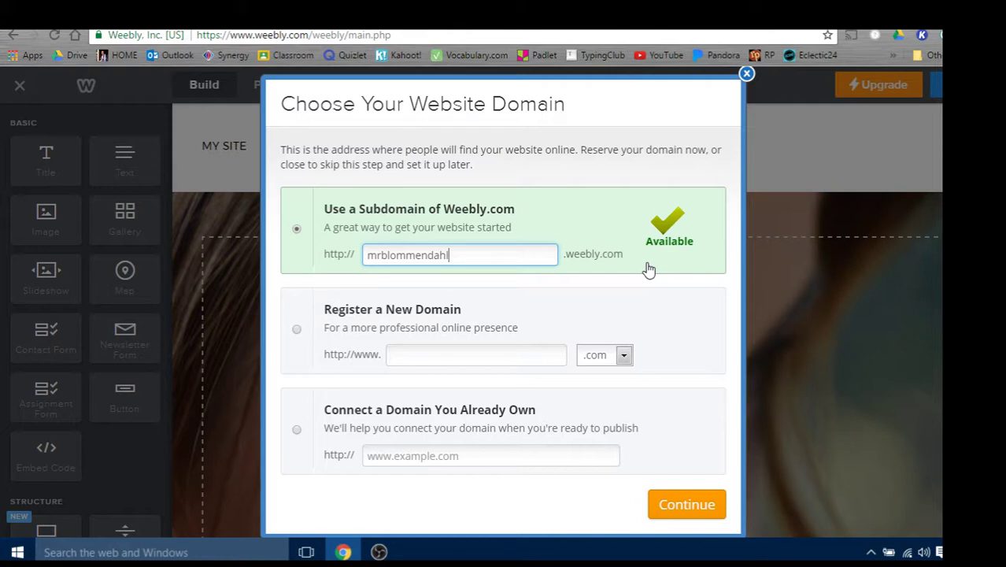
# Confirm the subdomain and change the site title to 'MR. BLOMMENDAHL'S CLASS'.
pyautogui.click(691, 504)
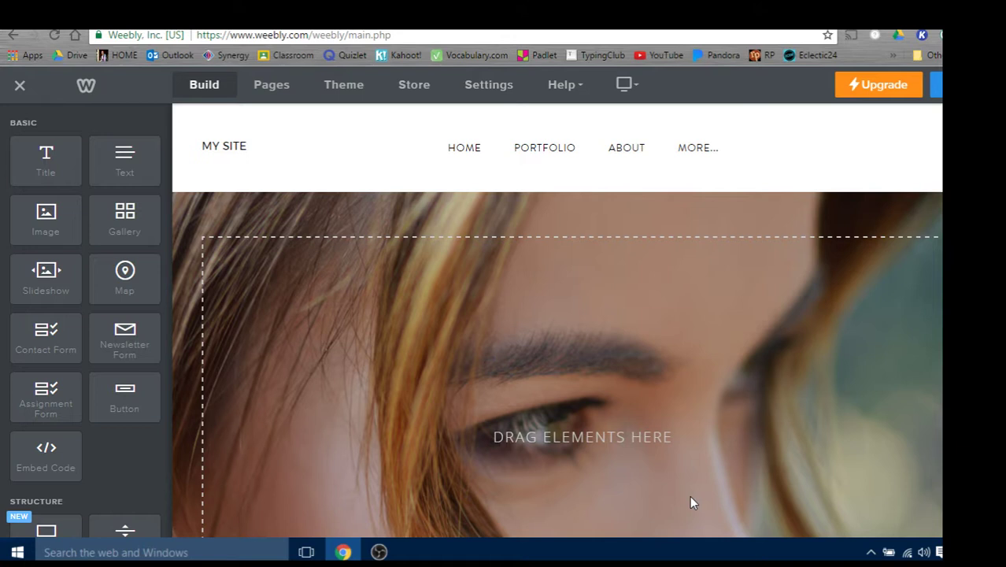
pyautogui.click(243, 146)
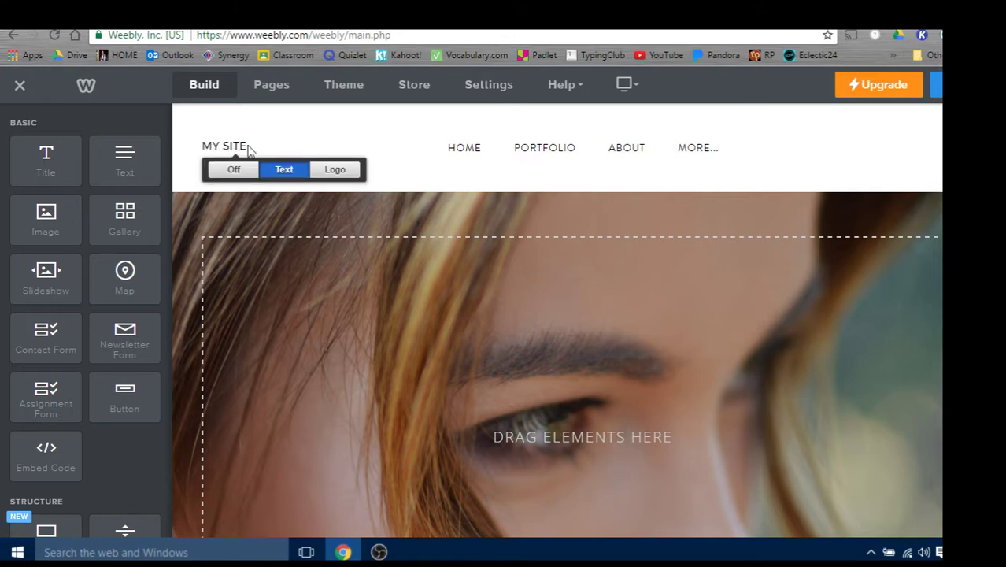
pyautogui.click(202, 147)
pyautogui.write('M')
pyautogui.write('R. BLOMMENDAHL')
pyautogui.write("'S CLASS")
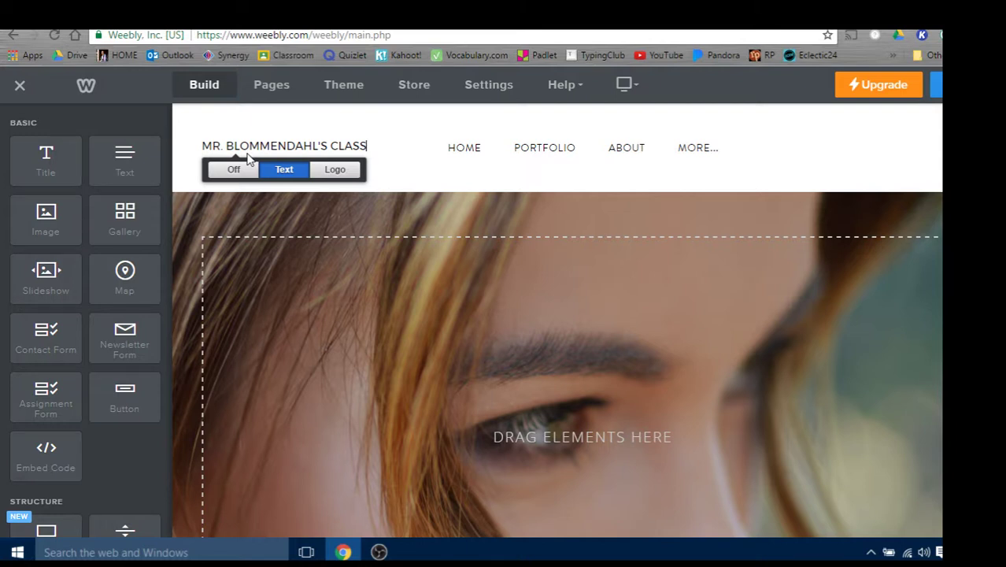
pyautogui.click(402, 157)
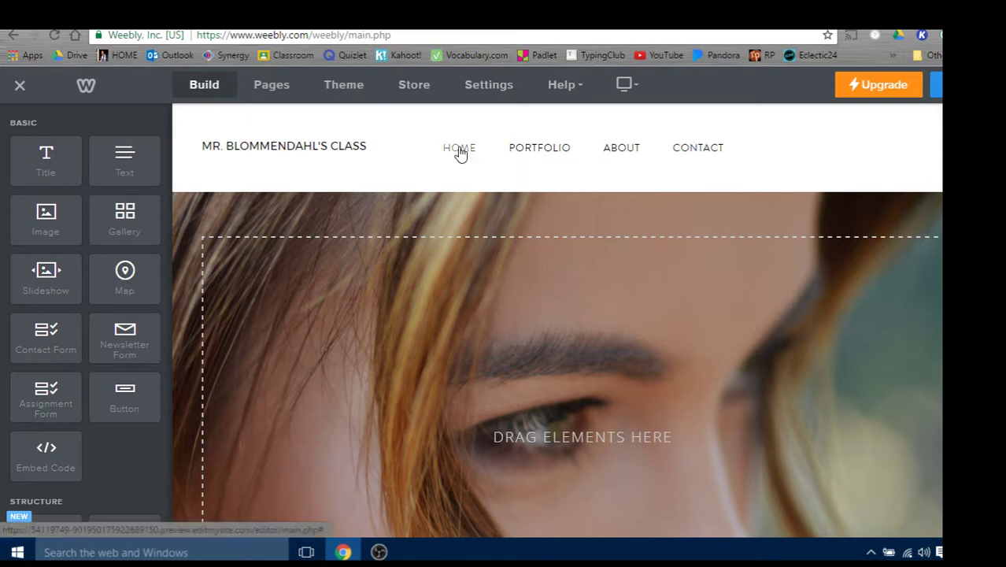
# Try the site's navigation links, including Portfolio, to look for the page list.
pyautogui.click(520, 152)
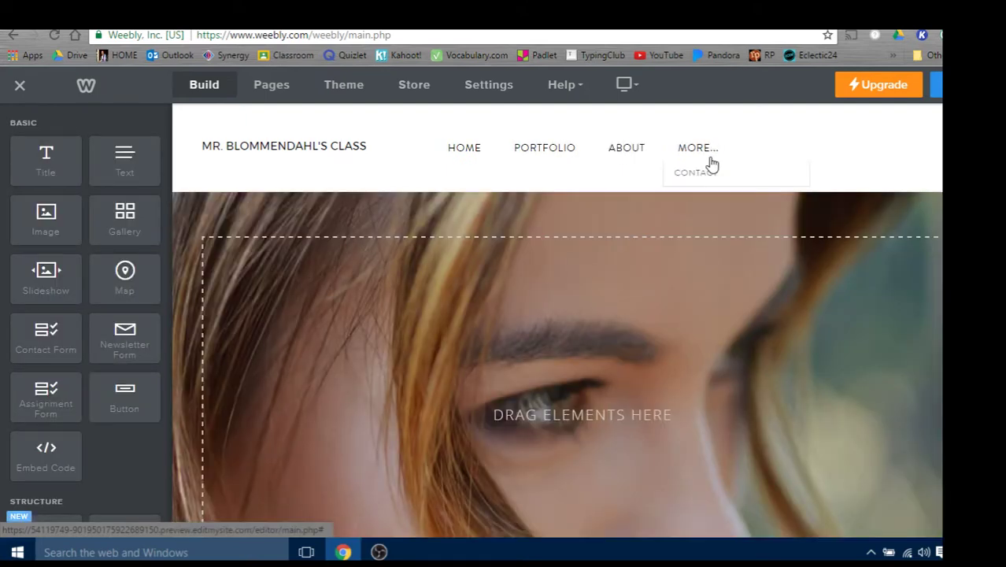
pyautogui.moveTo(698, 148)
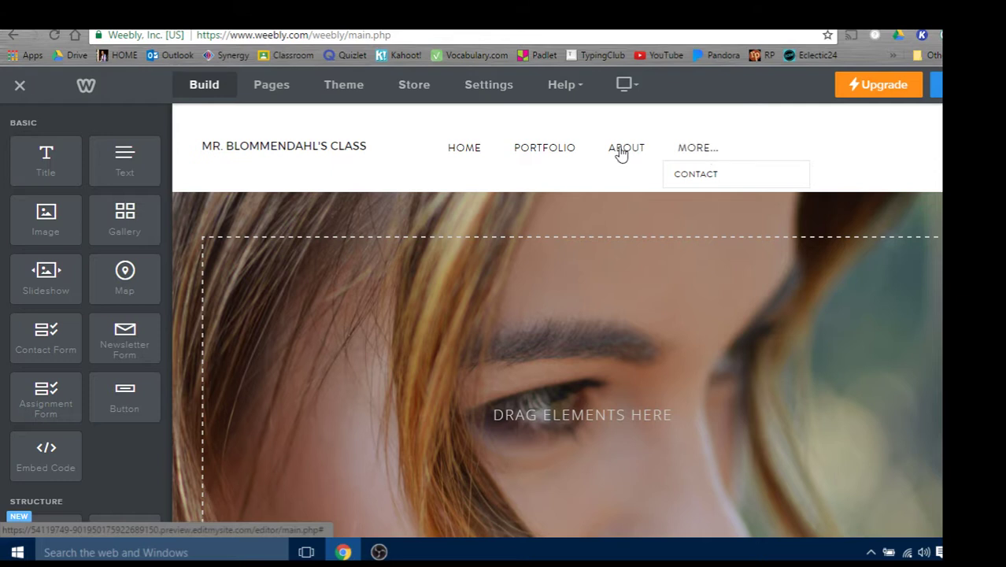
pyautogui.click(459, 150)
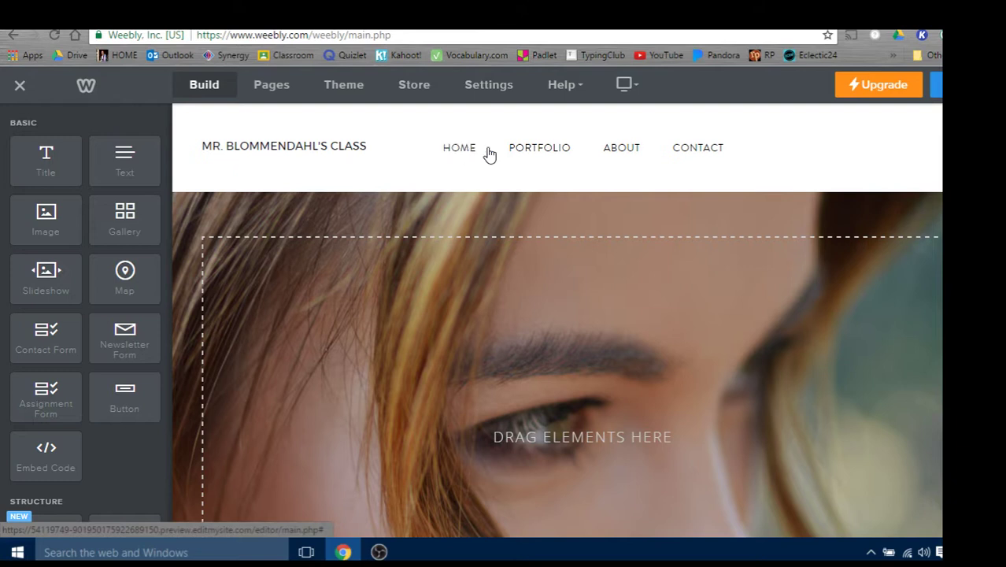
pyautogui.moveTo(488, 154); pyautogui.dragTo(529, 150)
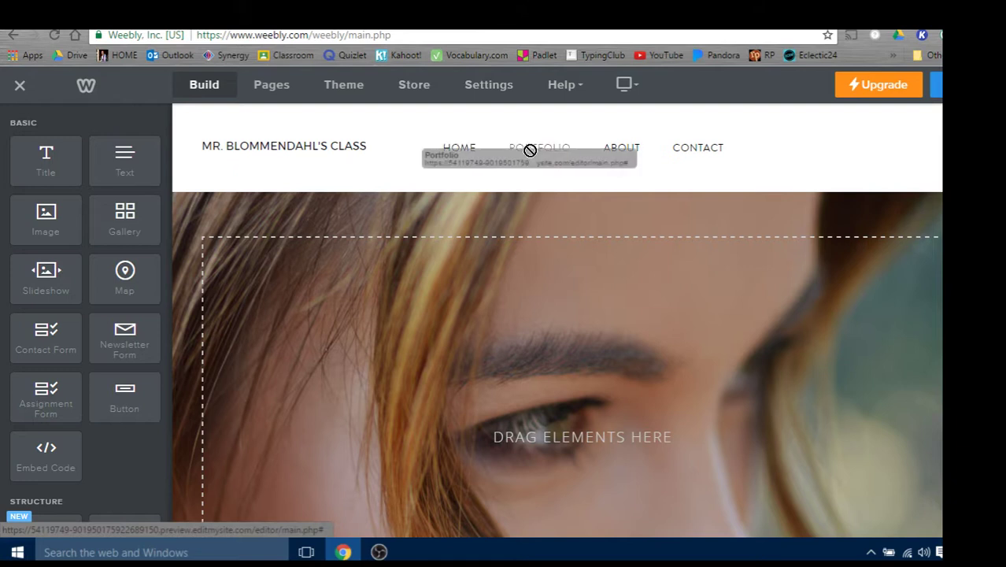
pyautogui.rightClick(528, 147)
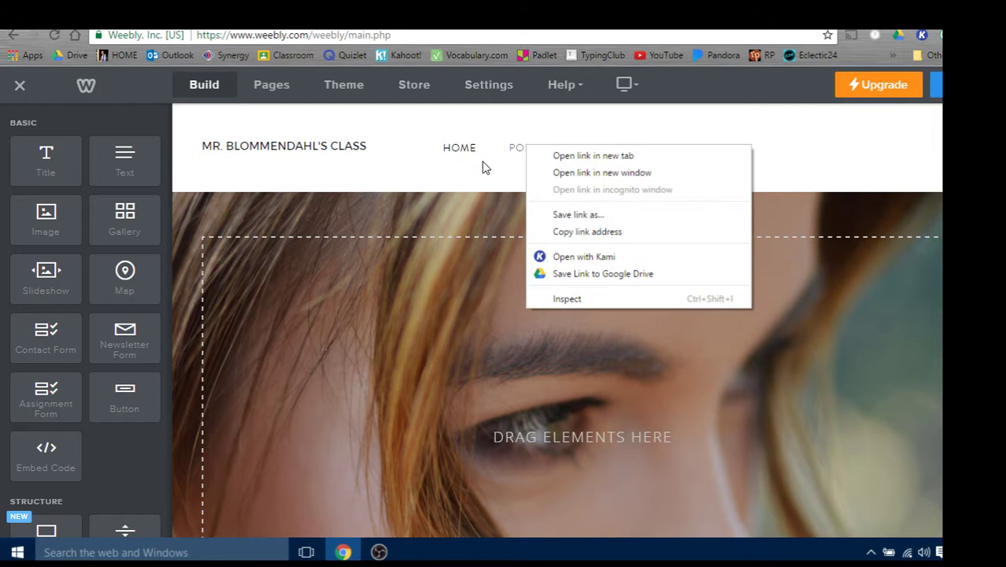
pyautogui.scroll(-2, 219, 200)
pyautogui.scroll(-2, 218, 203)
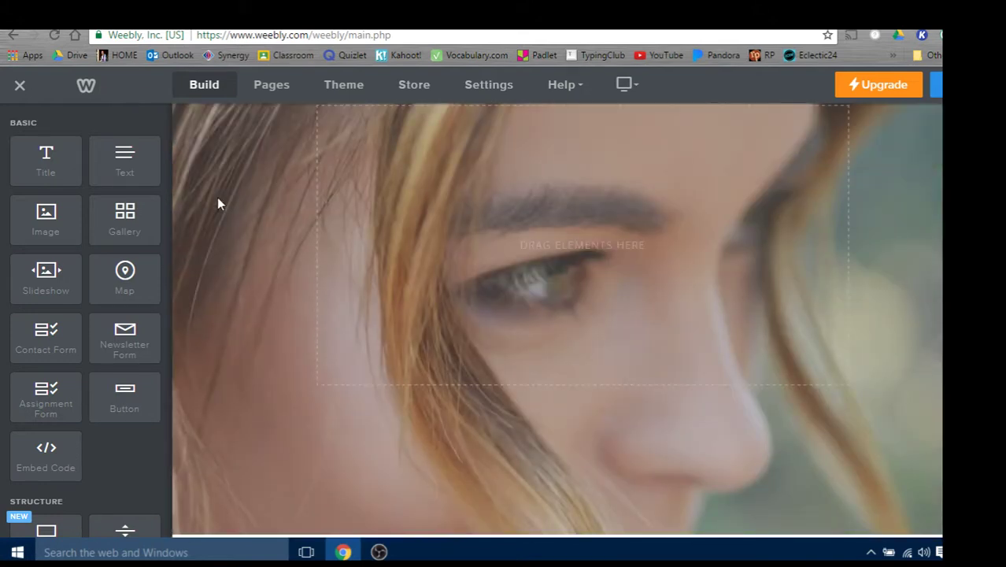
pyautogui.scroll(3, 217, 196)
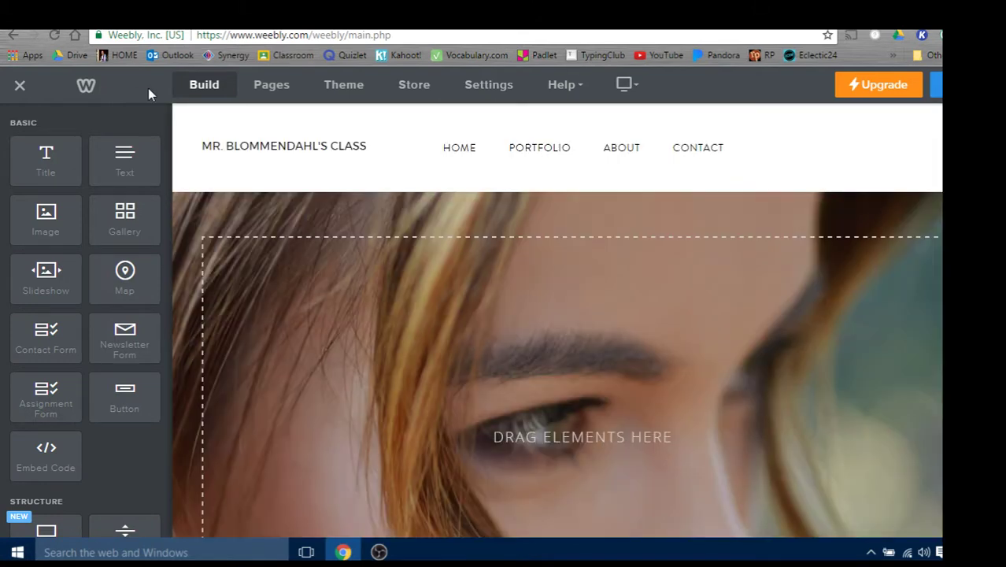
# In Pages, change the Portfolio page name to 'U.S. History'.
pyautogui.click(280, 88)
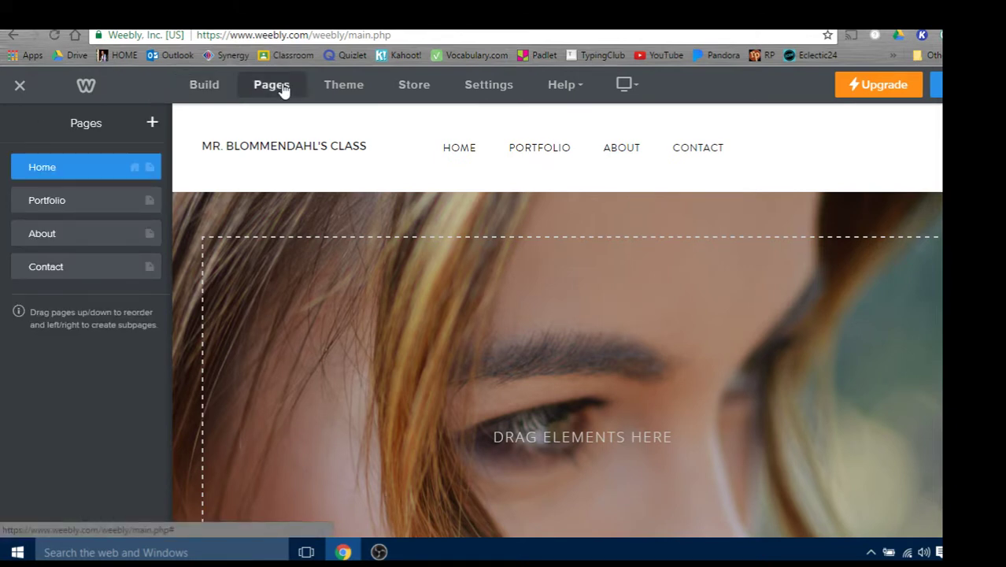
pyautogui.click(71, 202)
pyautogui.moveTo(68, 191); pyautogui.dragTo(5, 191)
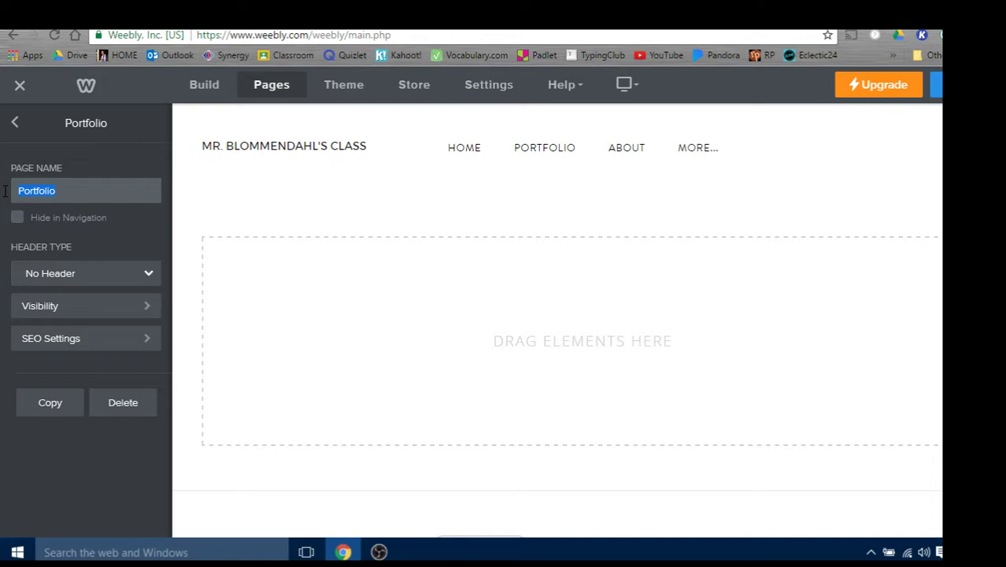
pyautogui.write('8')
pyautogui.write('TH gRADE')
pyautogui.press('BackSpace')
pyautogui.press('BackSpace')
pyautogui.press('BackSpace')
pyautogui.press('BackSpace')
pyautogui.press('BackSpace')
pyautogui.press('BackSpace')
pyautogui.write('U.S. History')
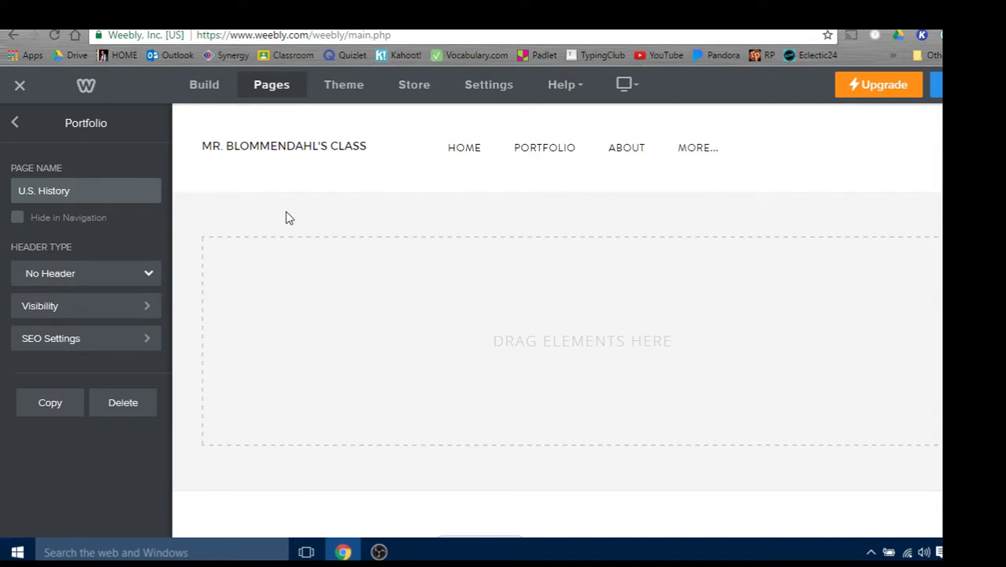
pyautogui.click(283, 214)
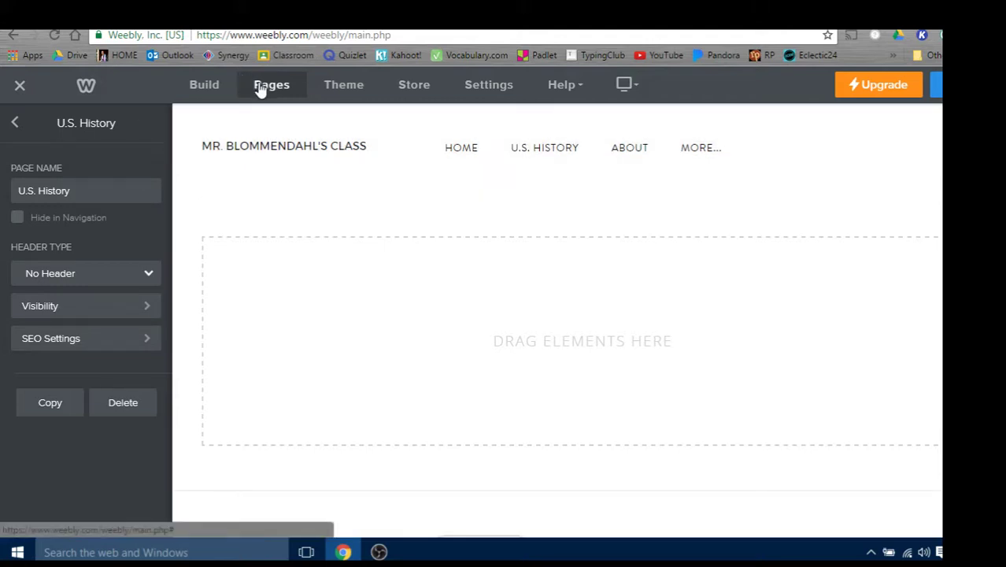
# Rename the About page to 'Computer Lit.' from the site's Pages list.
pyautogui.click(264, 89)
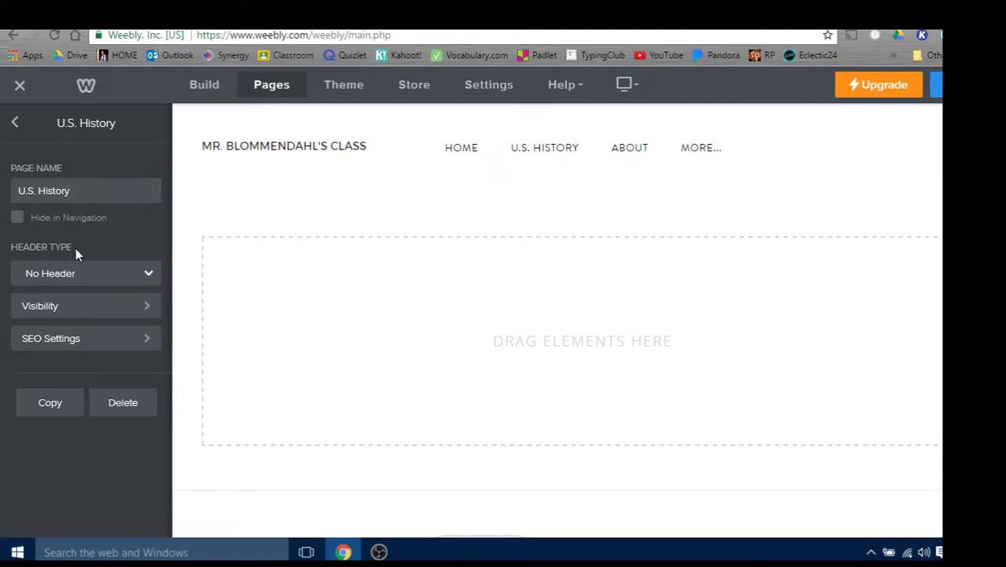
pyautogui.click(16, 123)
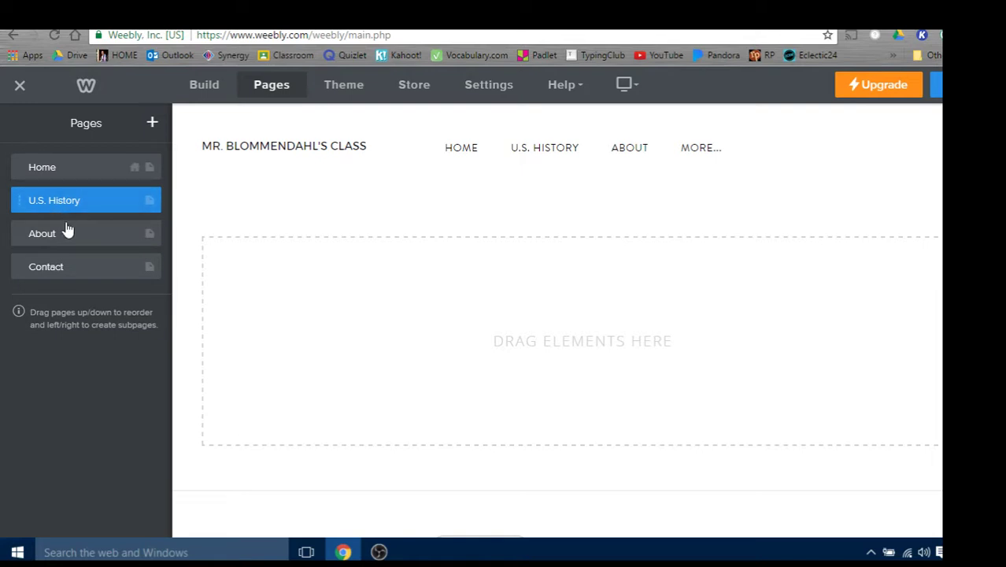
pyautogui.click(132, 238)
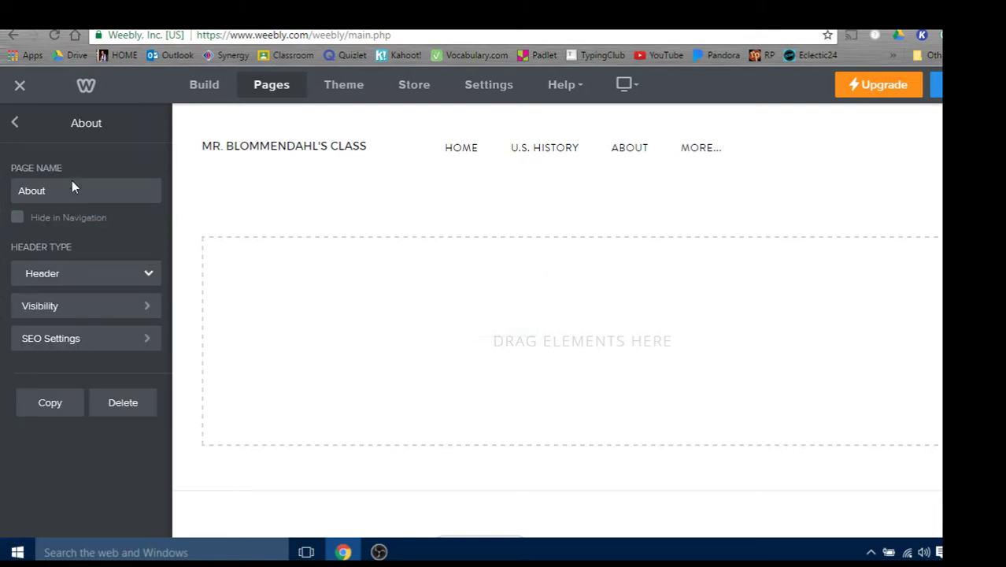
pyautogui.press('BackSpace')
pyautogui.press('BackSpace')
pyautogui.press('BackSpace')
pyautogui.press('BackSpace')
pyautogui.press('BackSpace')
pyautogui.write('Comou')
pyautogui.press('BackSpace')
pyautogui.press('BackSpace')
pyautogui.write('puter Lit.')
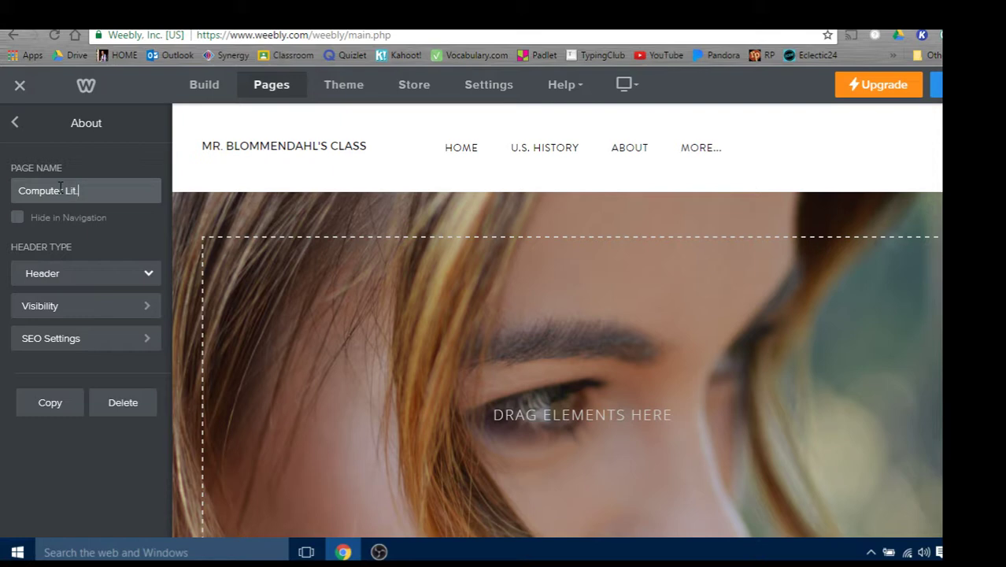
pyautogui.click(211, 225)
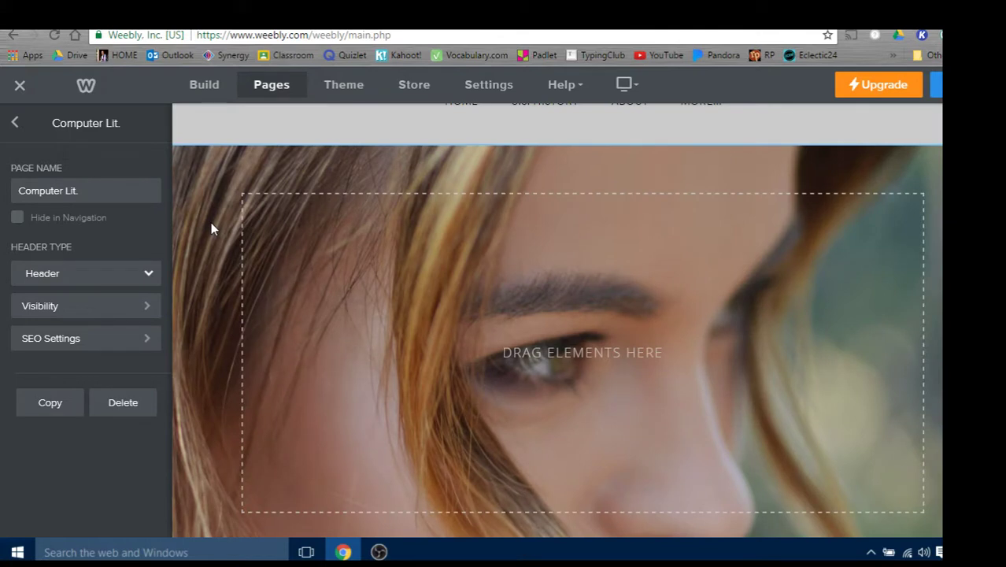
pyautogui.scroll(-5, 377, 249)
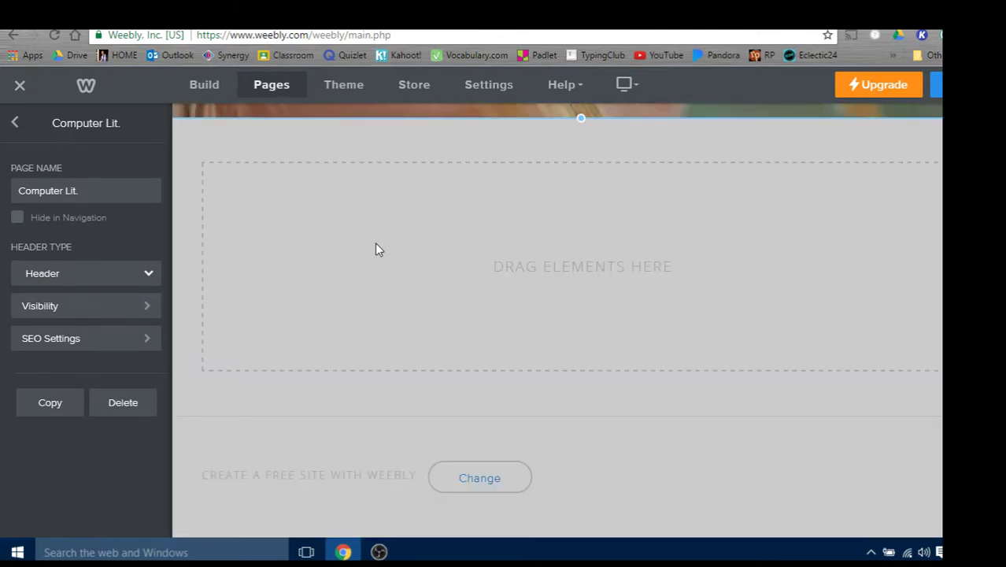
pyautogui.scroll(3, 376, 249)
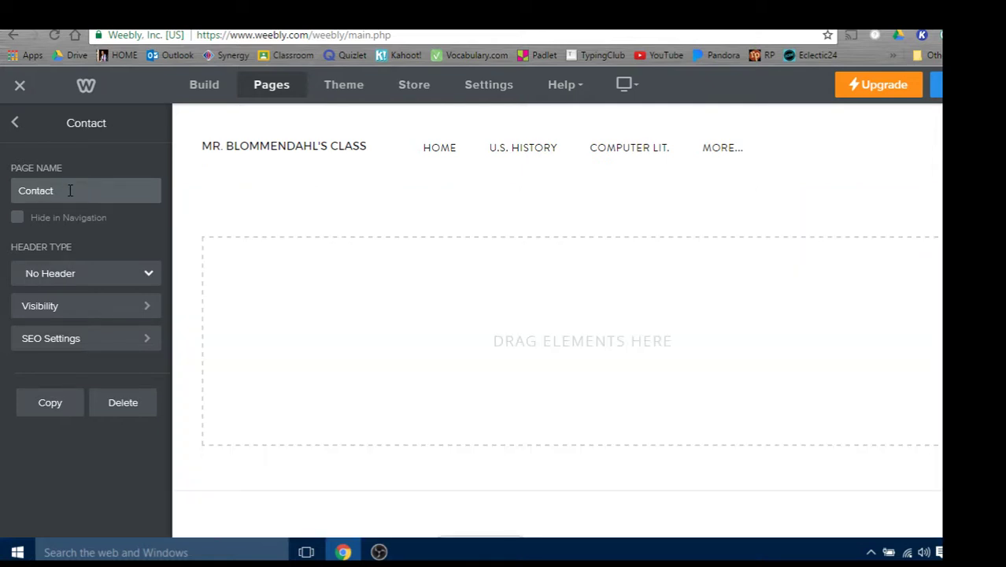
# Replace the new page's default name with 'Geography', then go back to all pages.
pyautogui.hotkey('ctrl', 'a')
pyautogui.press('BackSpace')
pyautogui.write('G')
pyautogui.write('h')
pyautogui.write('y')
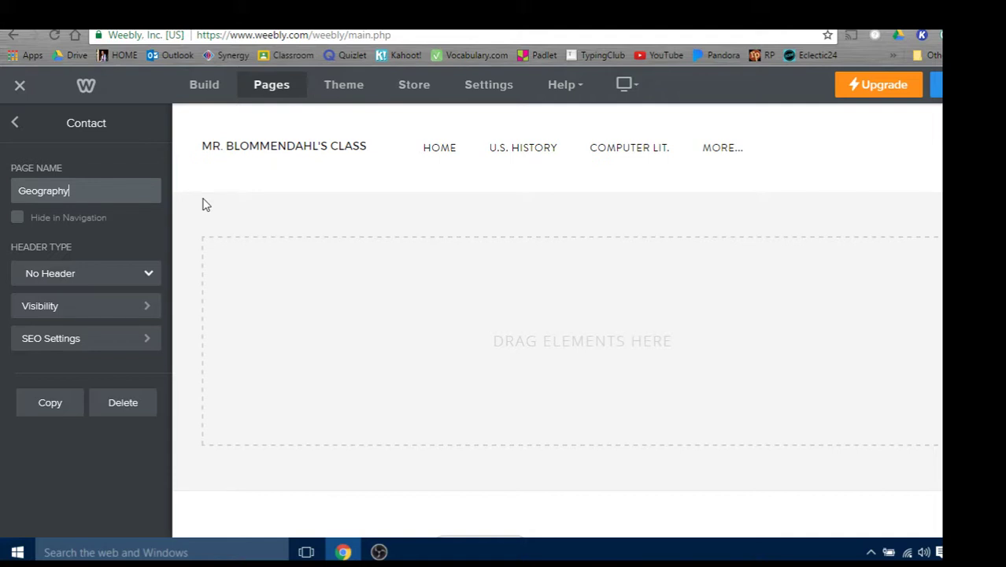
pyautogui.click(203, 204)
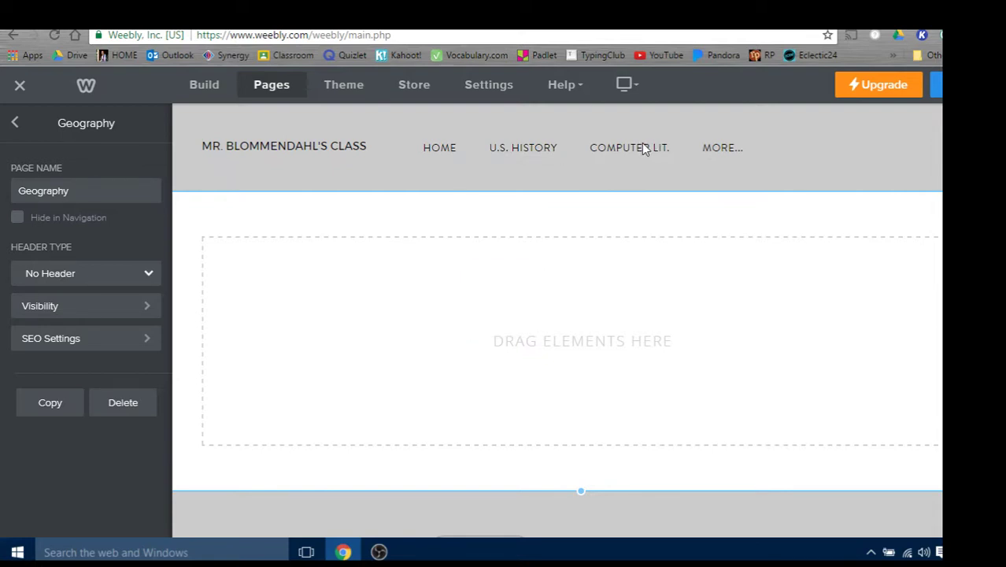
pyautogui.click(72, 191)
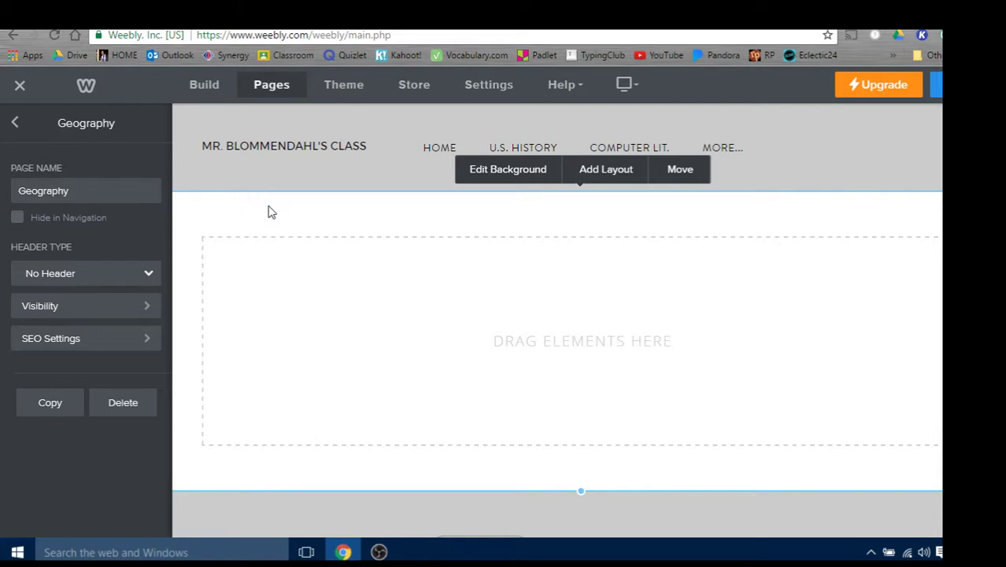
pyautogui.click(14, 122)
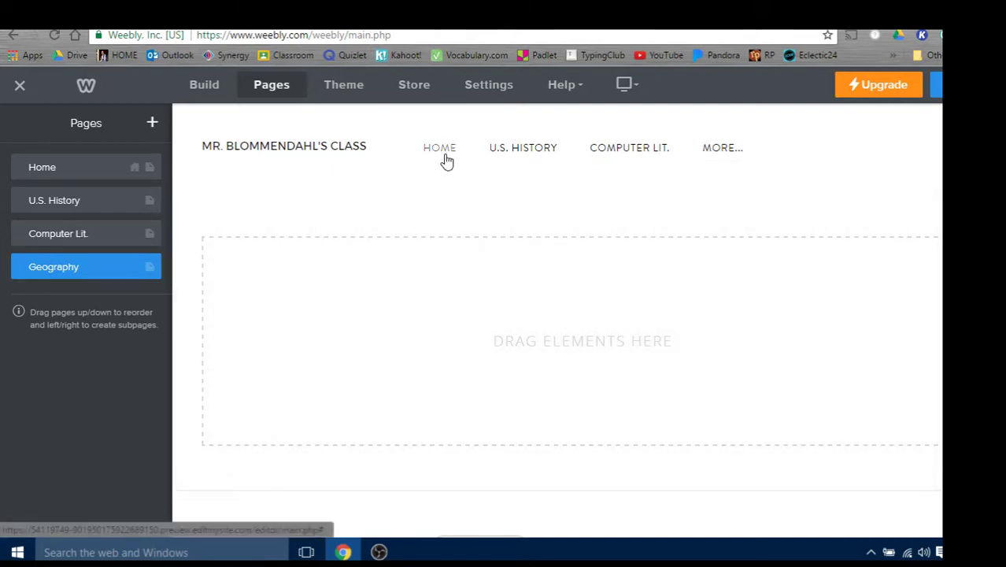
# On the Home page, start replacing the header background to bring up the image picker.
pyautogui.click(446, 159)
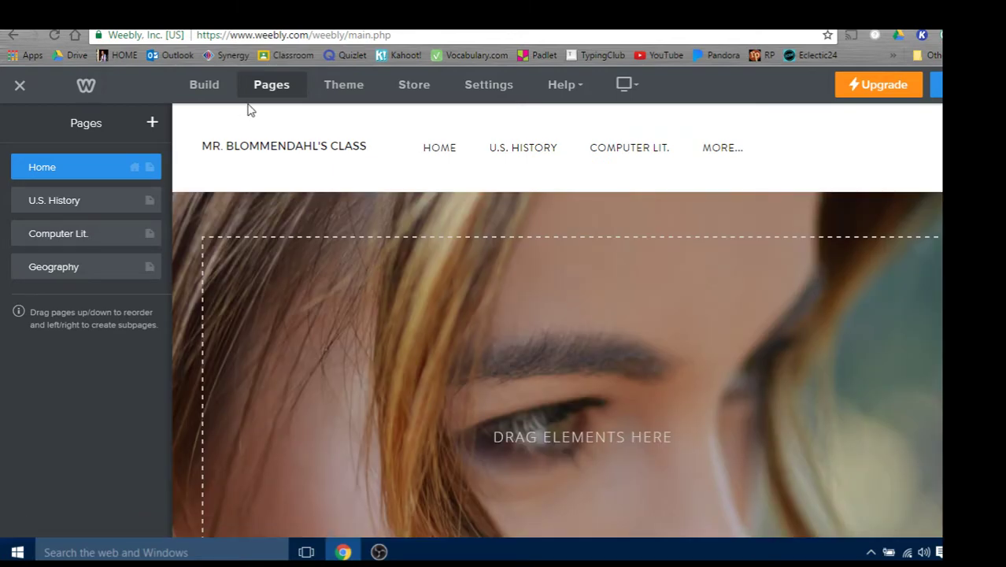
pyautogui.scroll(-5, 417, 220)
pyautogui.scroll(3, 417, 220)
pyautogui.scroll(2, 417, 222)
pyautogui.scroll(-4, 418, 211)
pyautogui.scroll(-1, 421, 228)
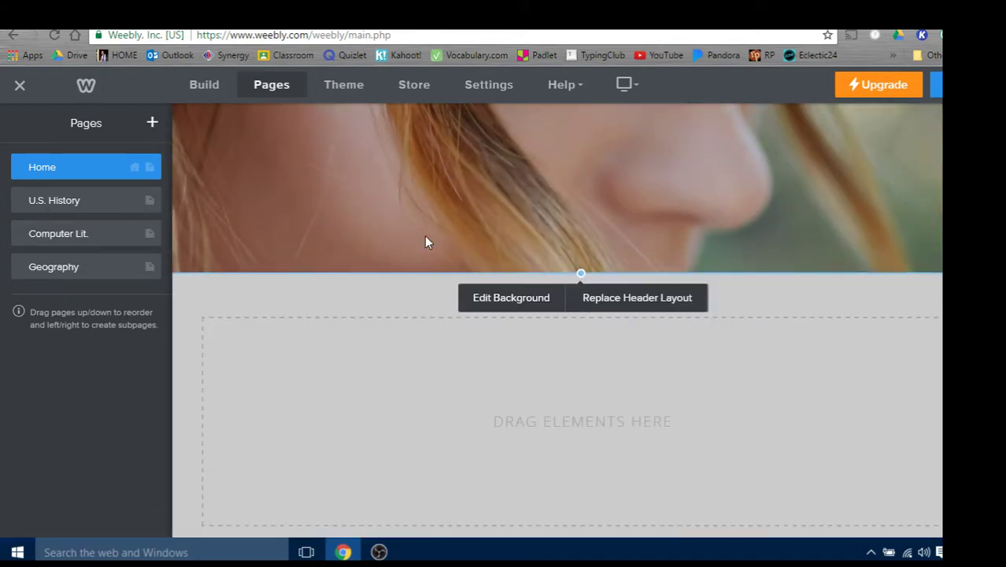
pyautogui.click(483, 302)
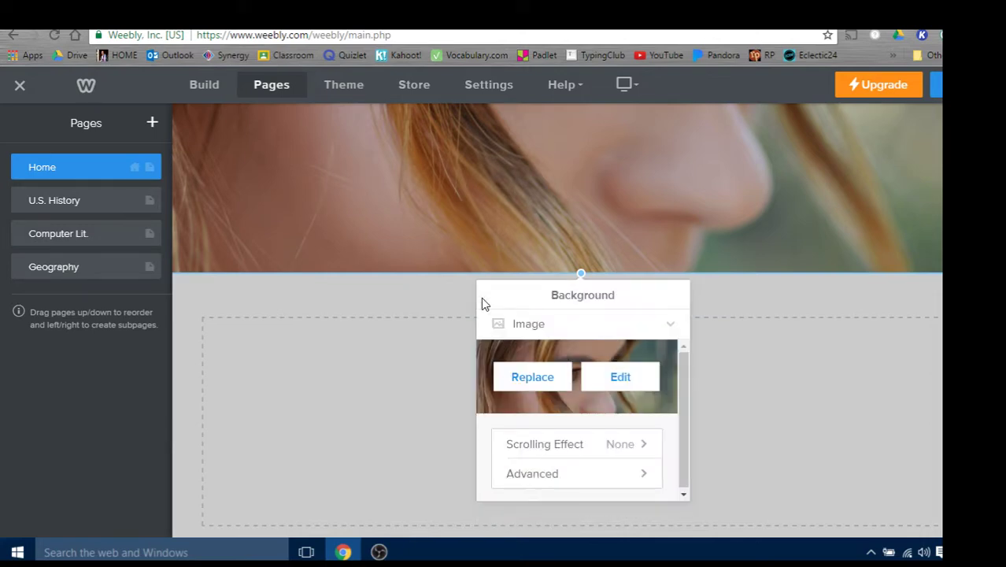
pyautogui.click(549, 384)
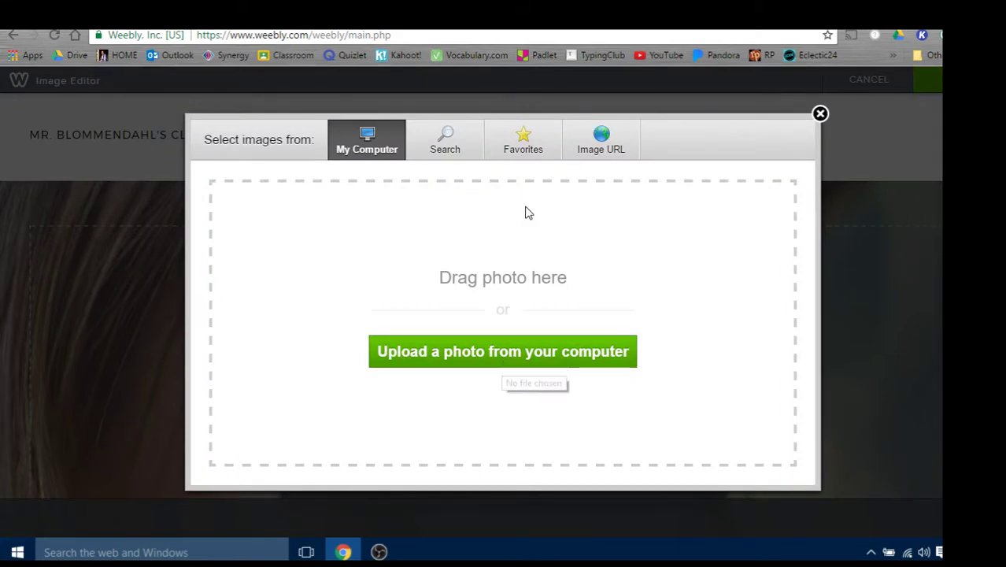
# Choose the Image URL option and search Google for 'waldo middle school', checking the school website.
pyautogui.click(587, 152)
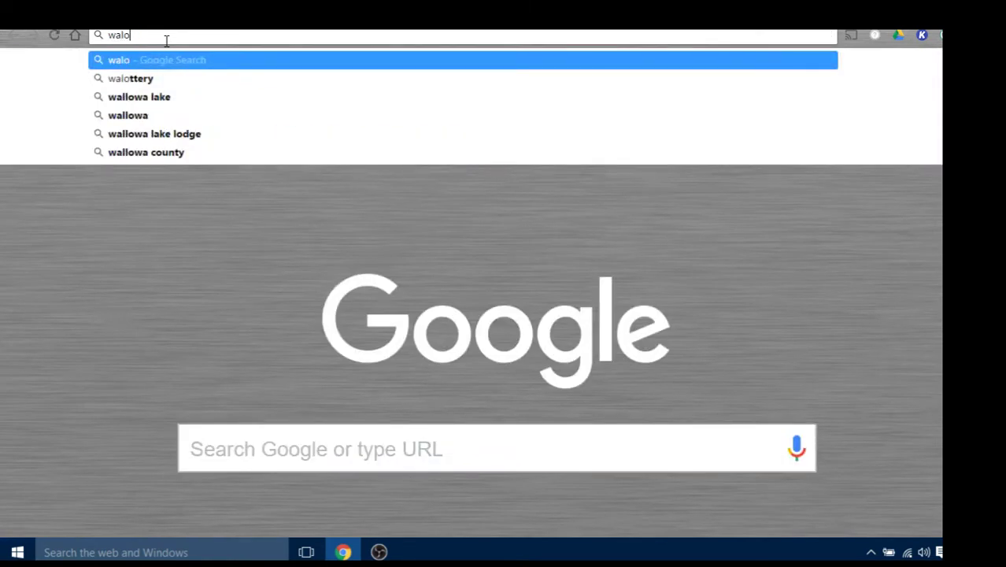
pyautogui.press('BackSpace')
pyautogui.write('do m')
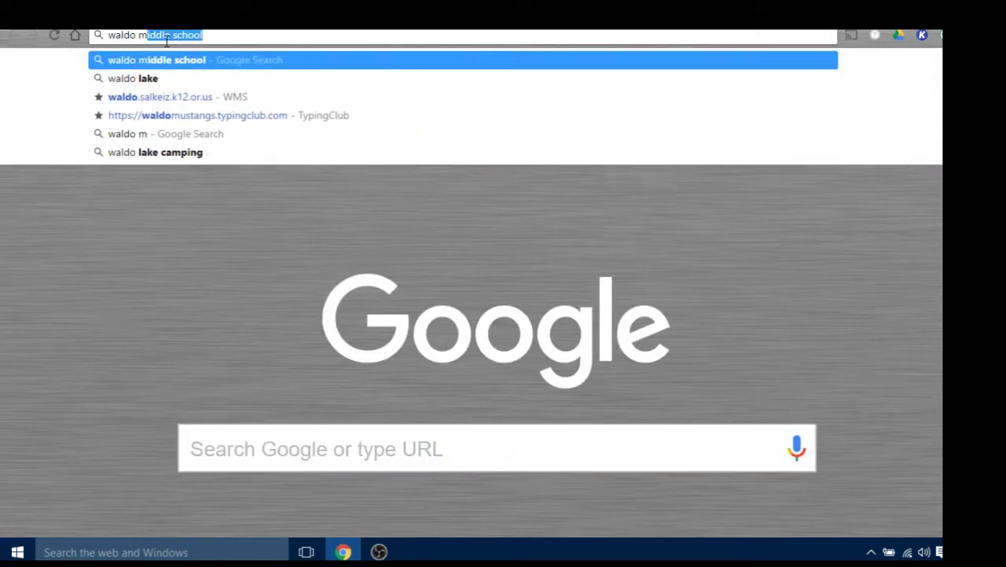
pyautogui.write('iddle')
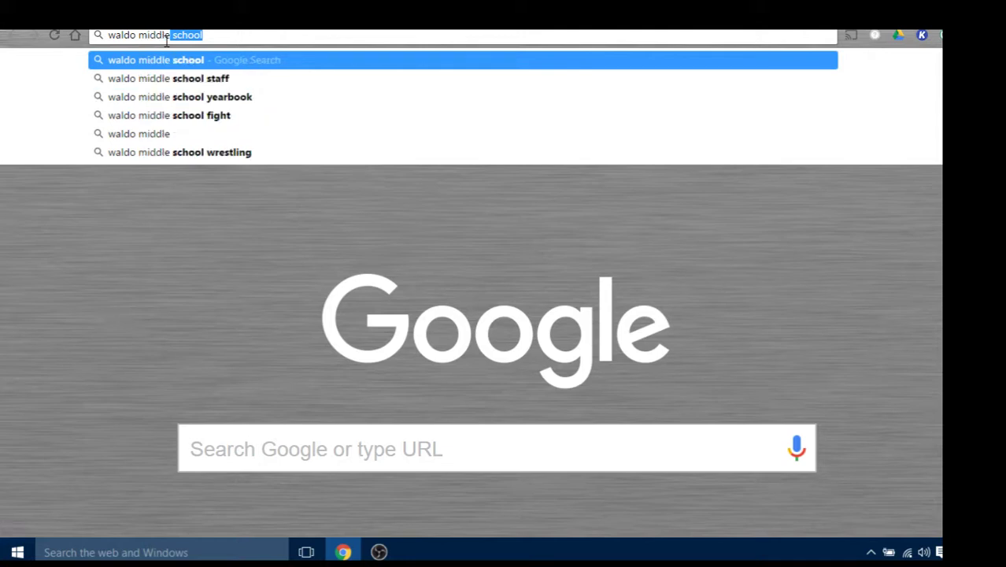
pyautogui.press('Return')
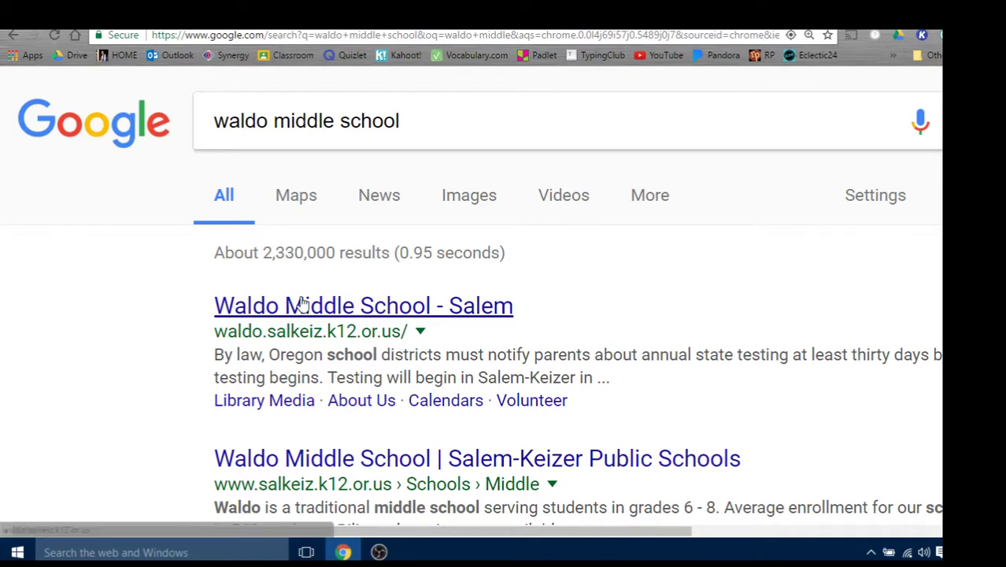
pyautogui.click(300, 303)
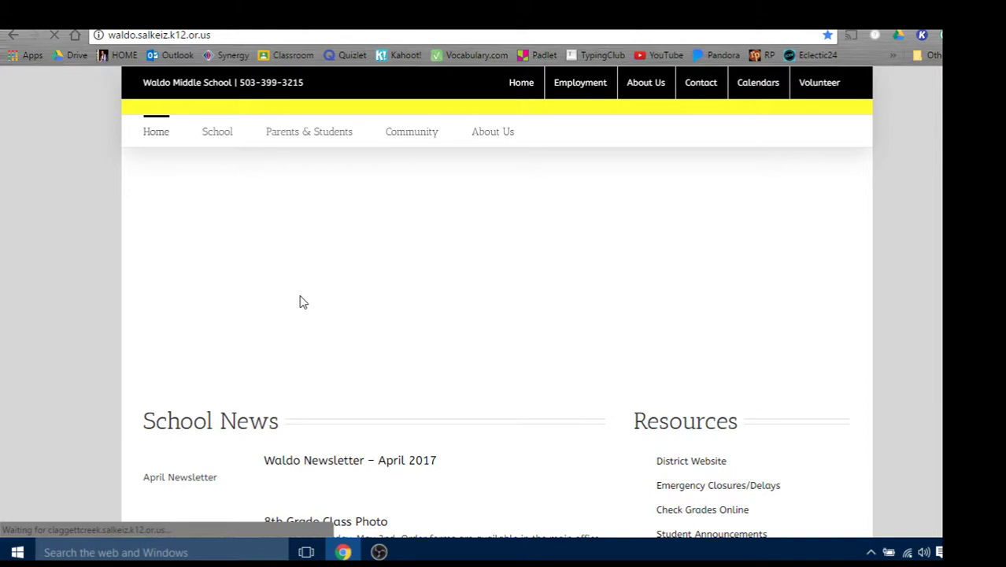
pyautogui.rightClick(272, 283)
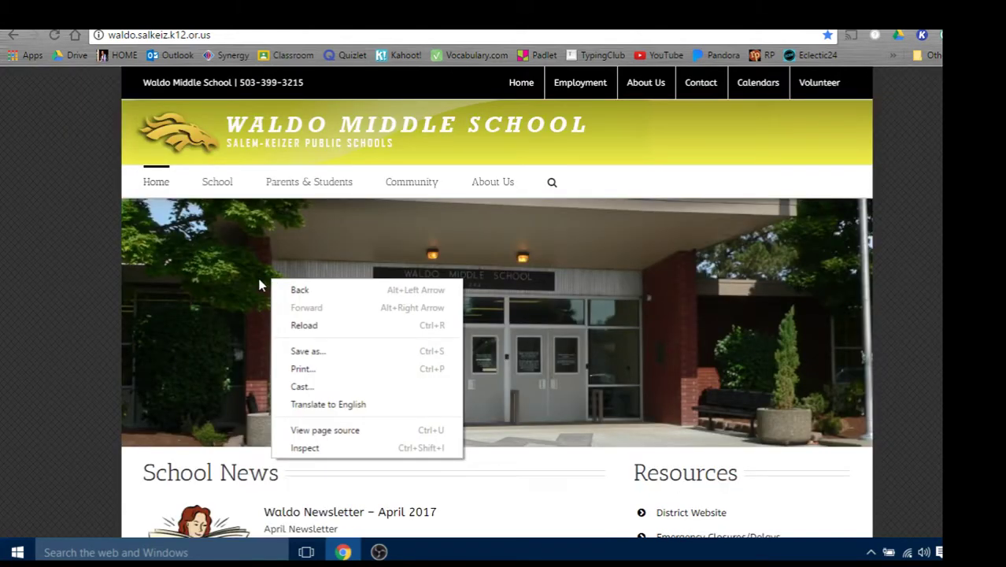
pyautogui.click(260, 285)
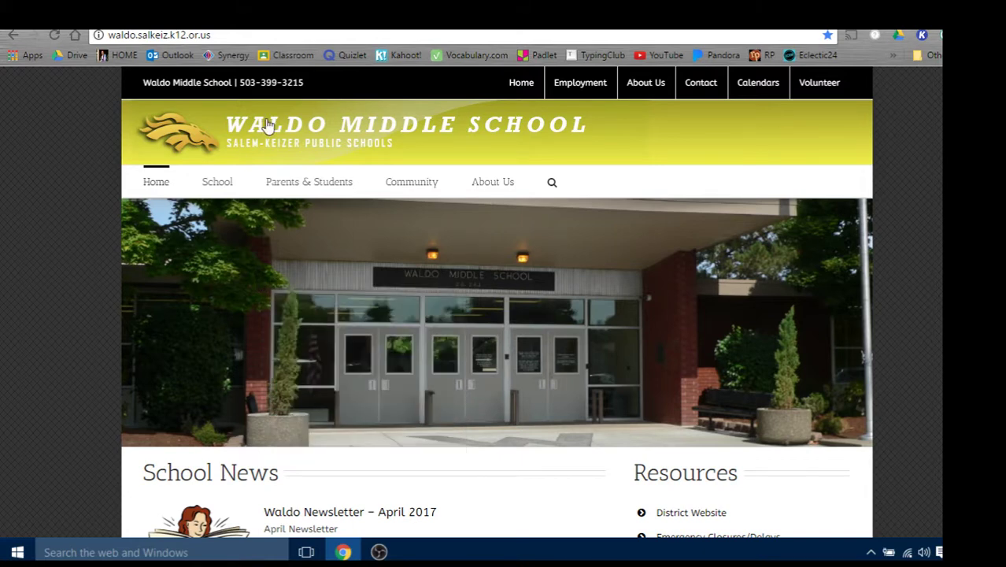
# Search Google for 'waldo' again and copy the school building photo's image address.
pyautogui.click(249, 37)
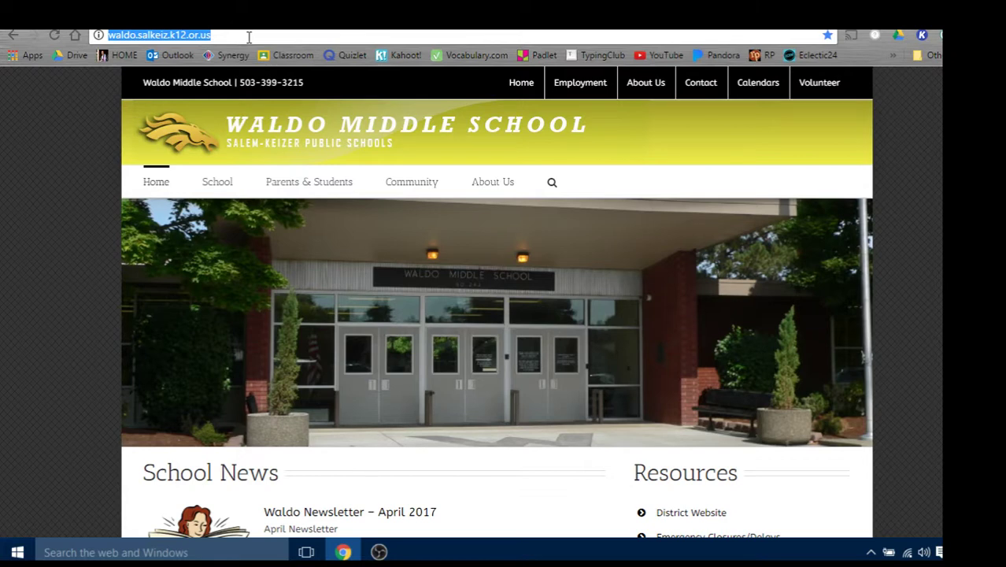
pyautogui.write('waldo')
pyautogui.press('Return')
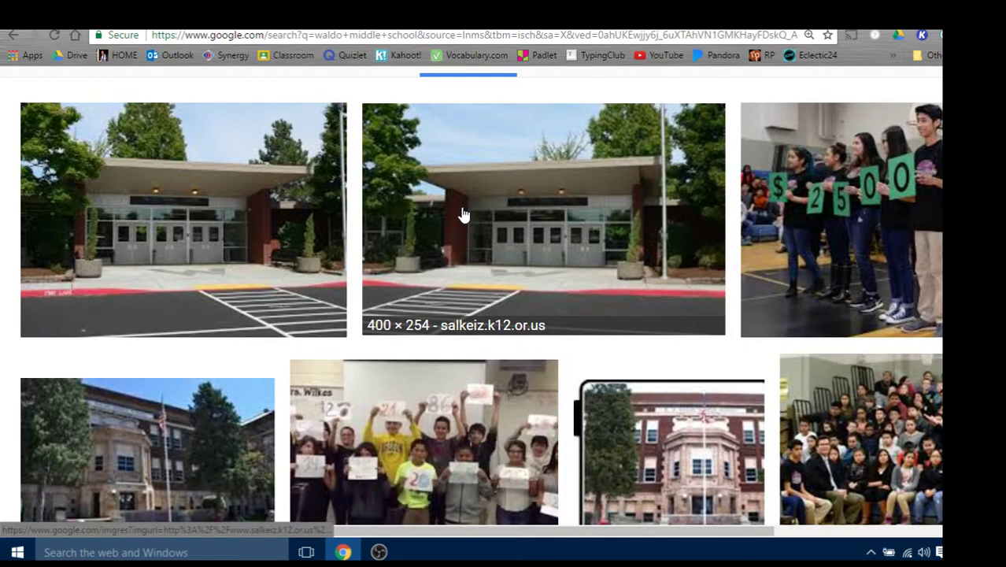
pyautogui.scroll(1, 463, 215)
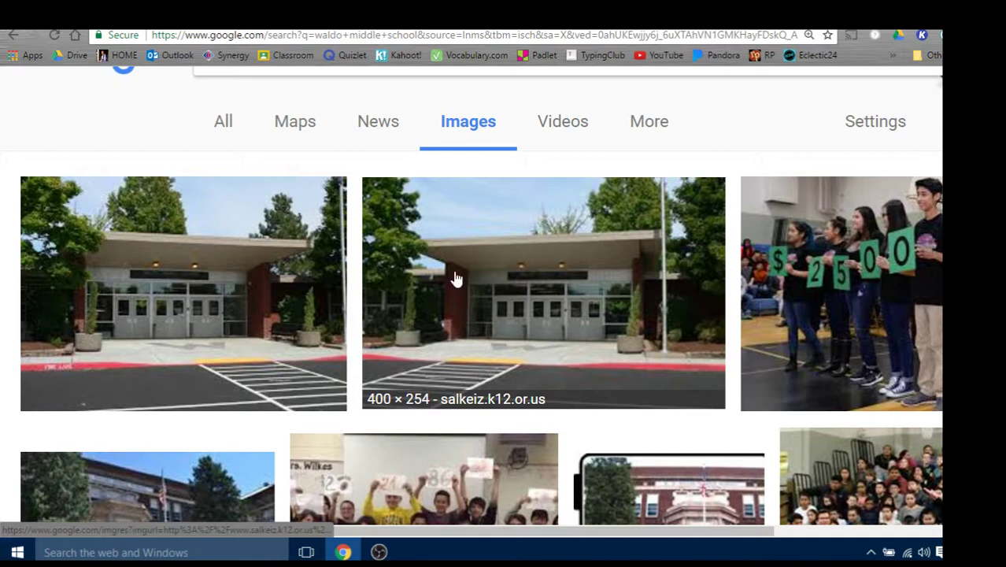
pyautogui.click(245, 278)
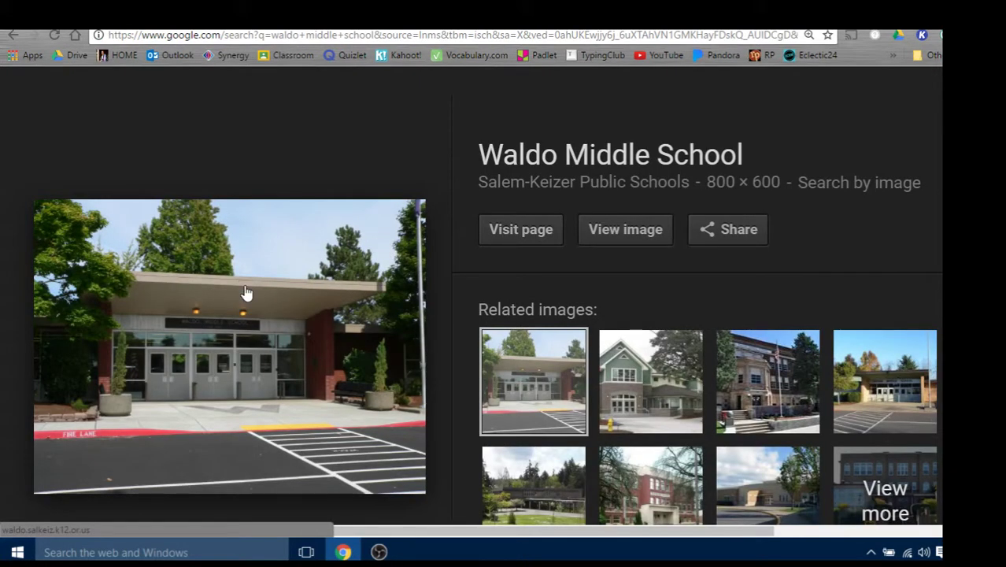
pyautogui.rightClick(247, 292)
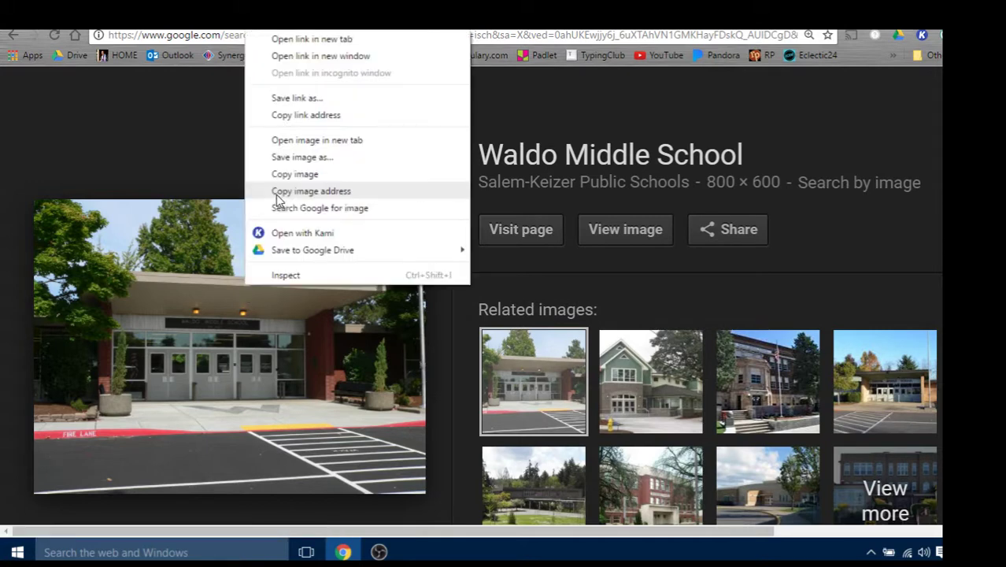
pyautogui.click(277, 191)
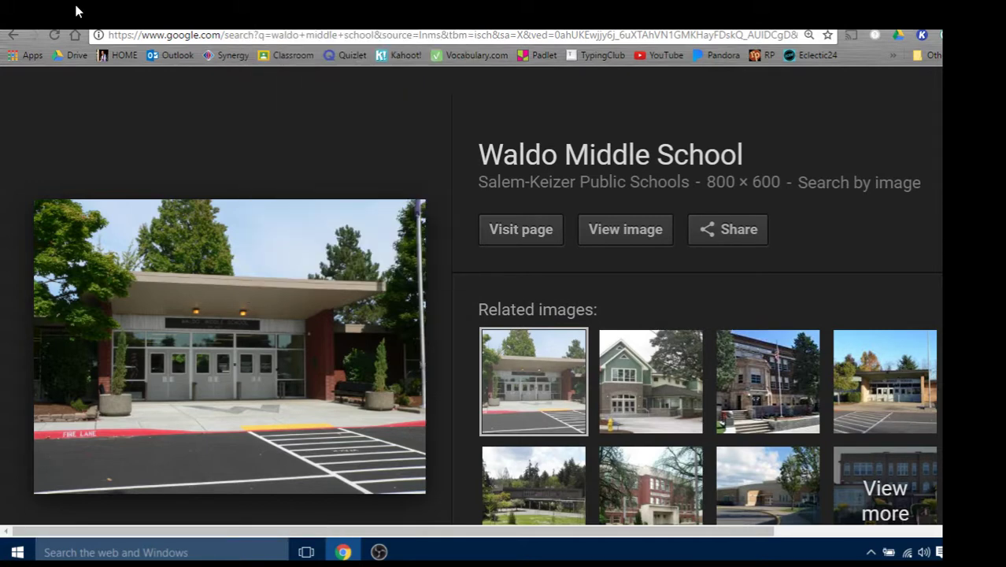
# Paste the building photo's address into Image URL, insert it, and close the Image Editor.
pyautogui.click(76, 11)
pyautogui.click(393, 279)
pyautogui.write('http://waldo.salkeiz.k12.or.us/wp-content/uploads/sites/10/2017/03/waldo.jpg')
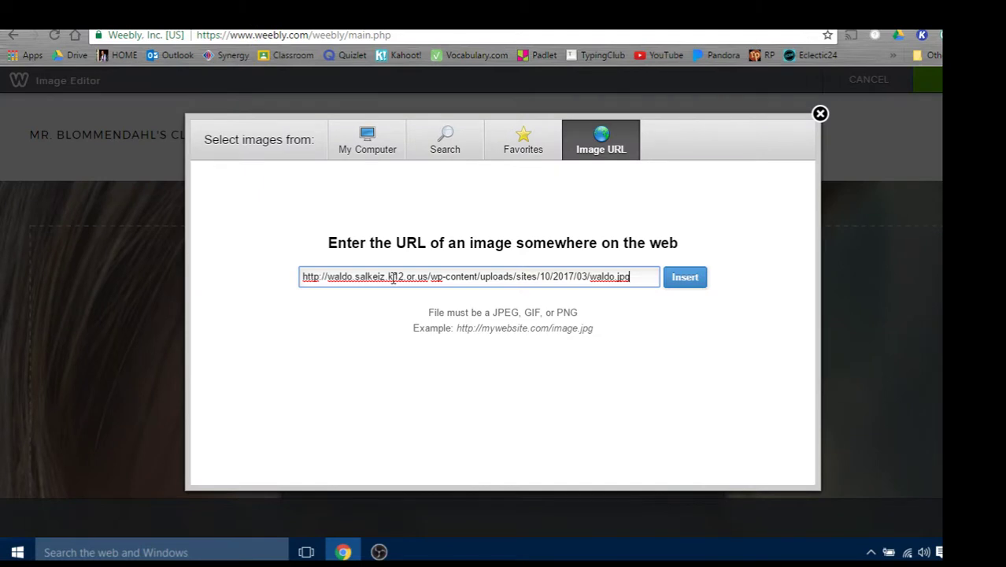
pyautogui.click(680, 281)
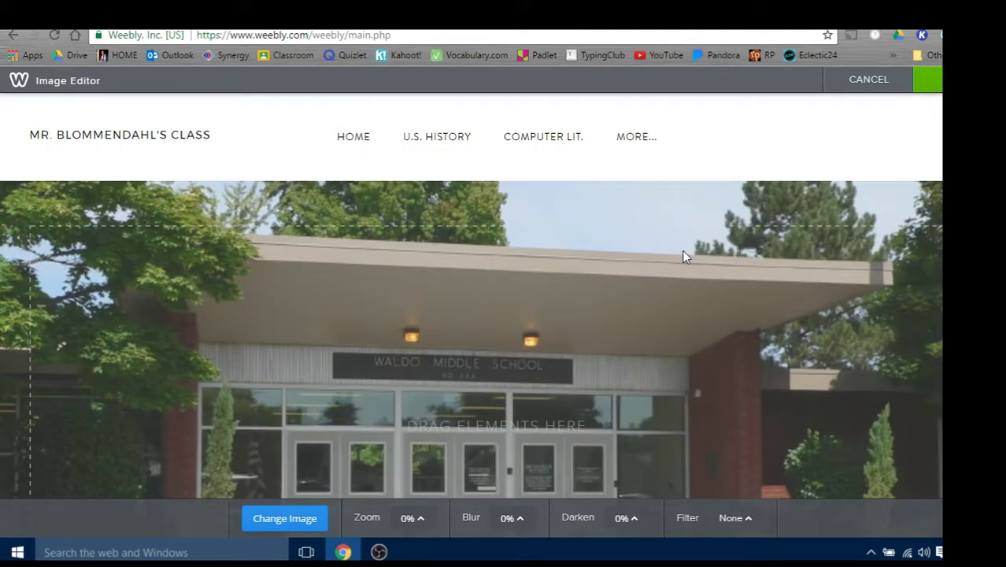
pyautogui.scroll(-5, 683, 254)
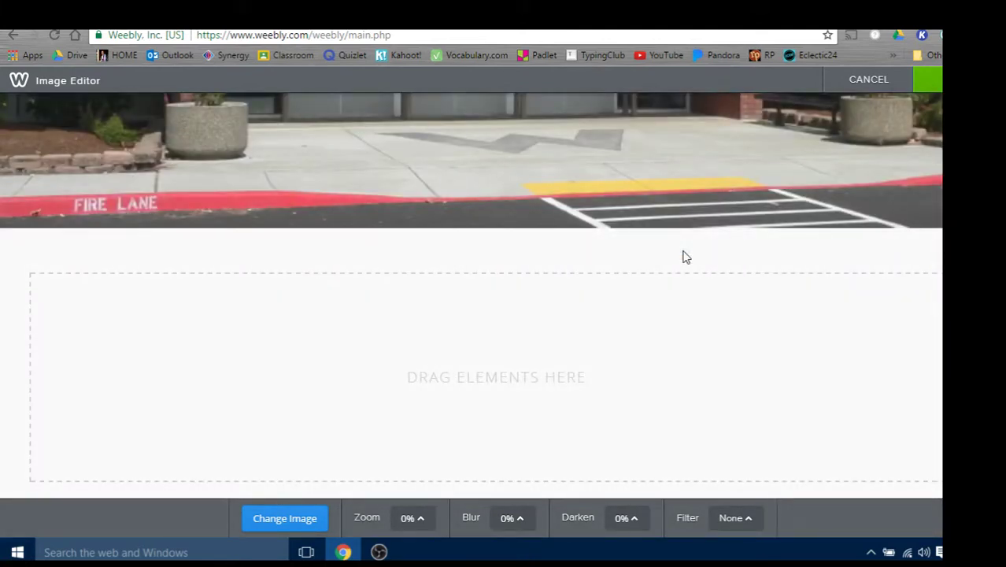
pyautogui.scroll(4, 683, 252)
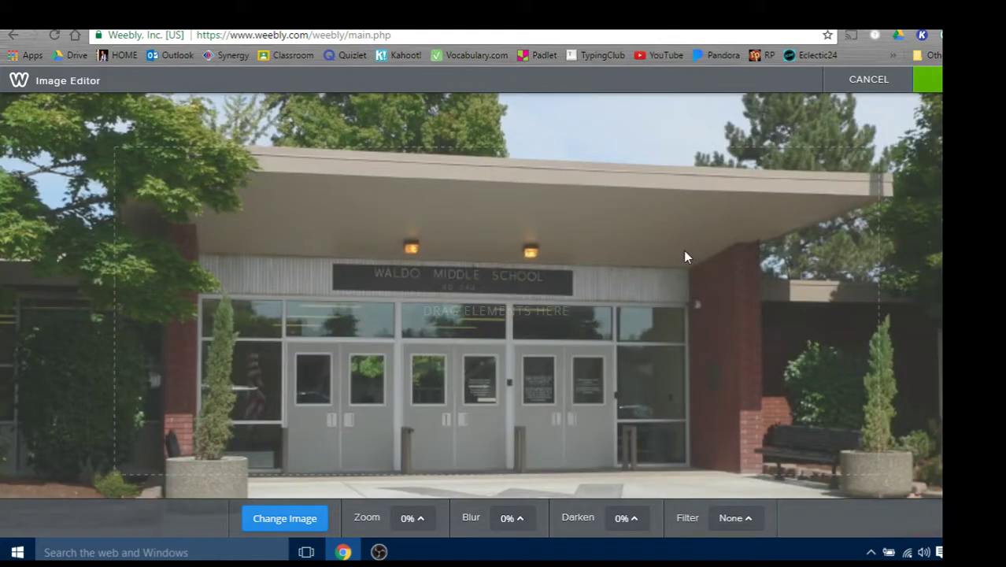
pyautogui.scroll(1, 683, 252)
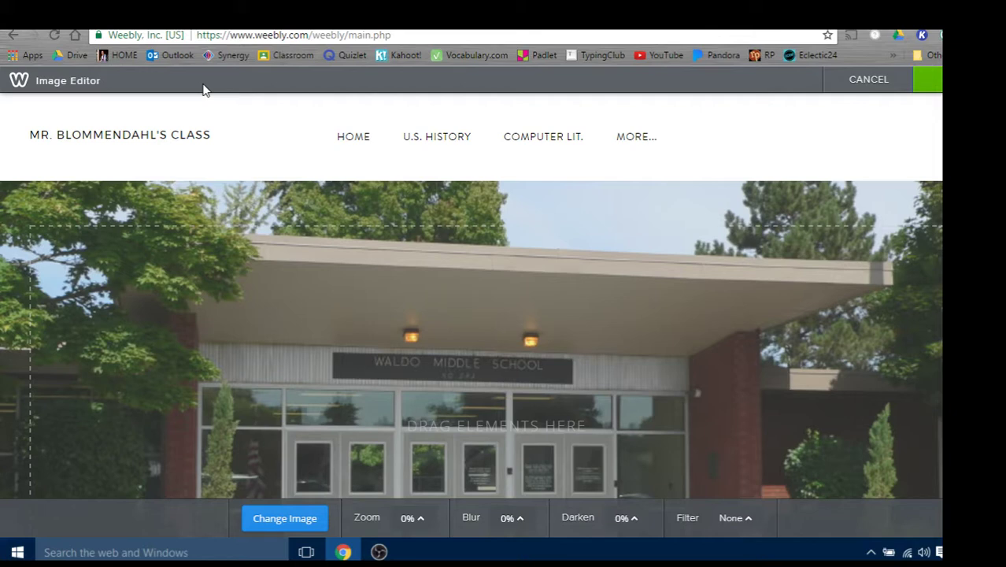
pyautogui.click(967, 83)
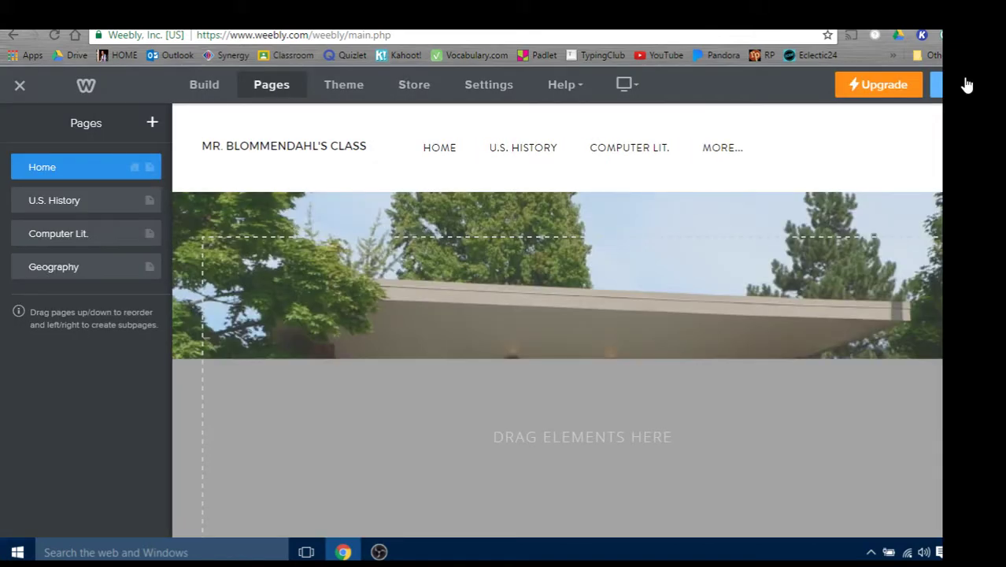
pyautogui.click(204, 87)
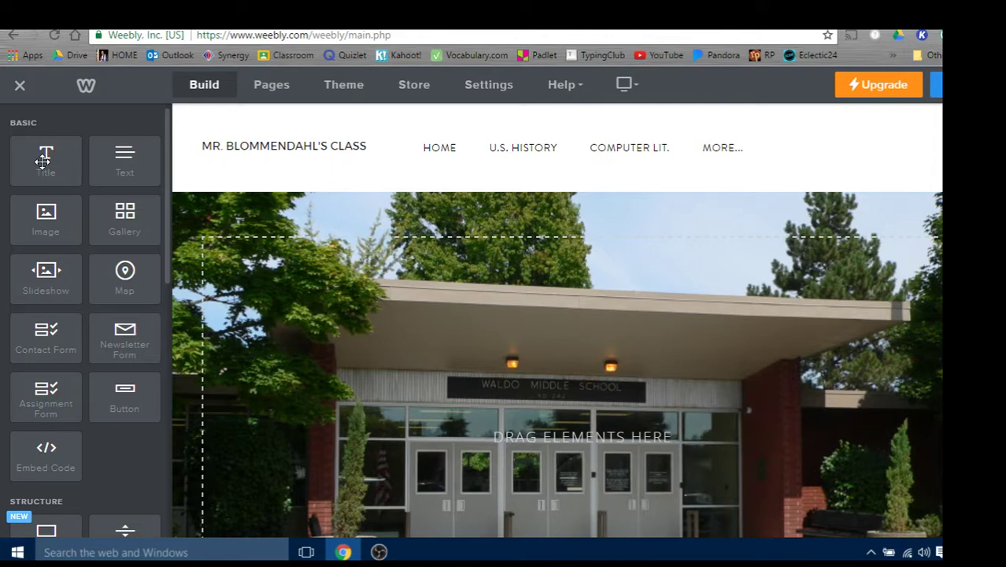
pyautogui.scroll(-2, 264, 285)
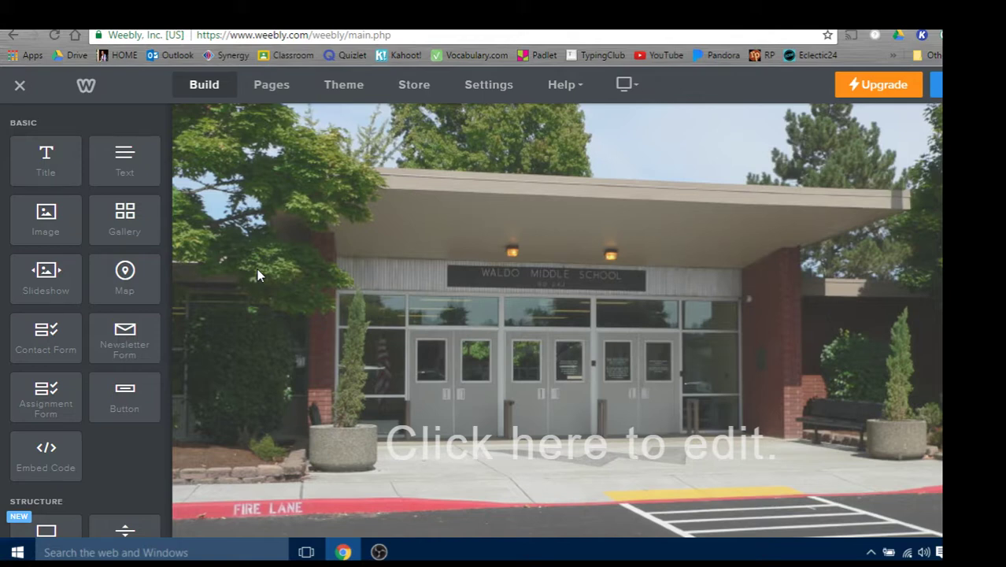
pyautogui.scroll(-2, 430, 244)
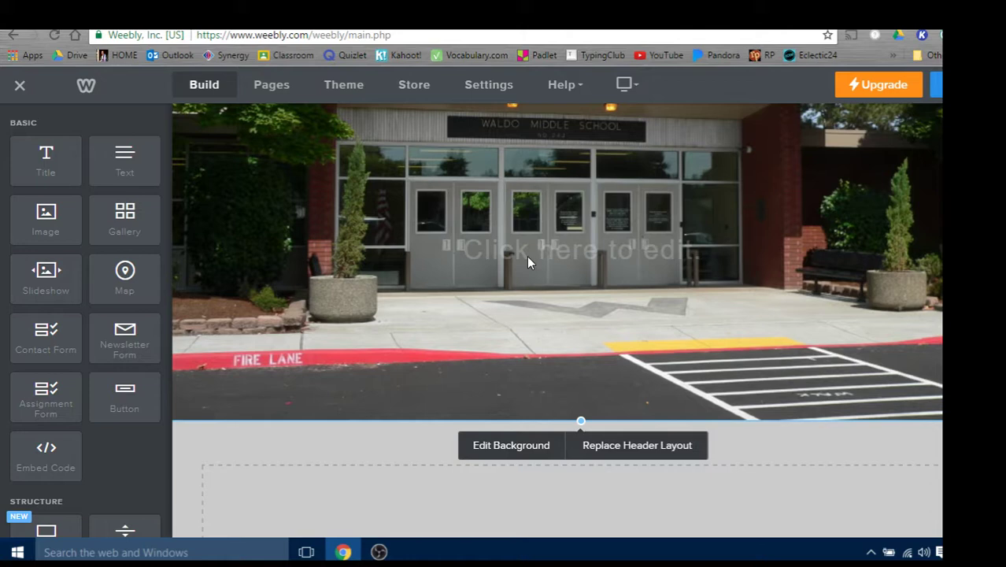
pyautogui.scroll(2, 527, 255)
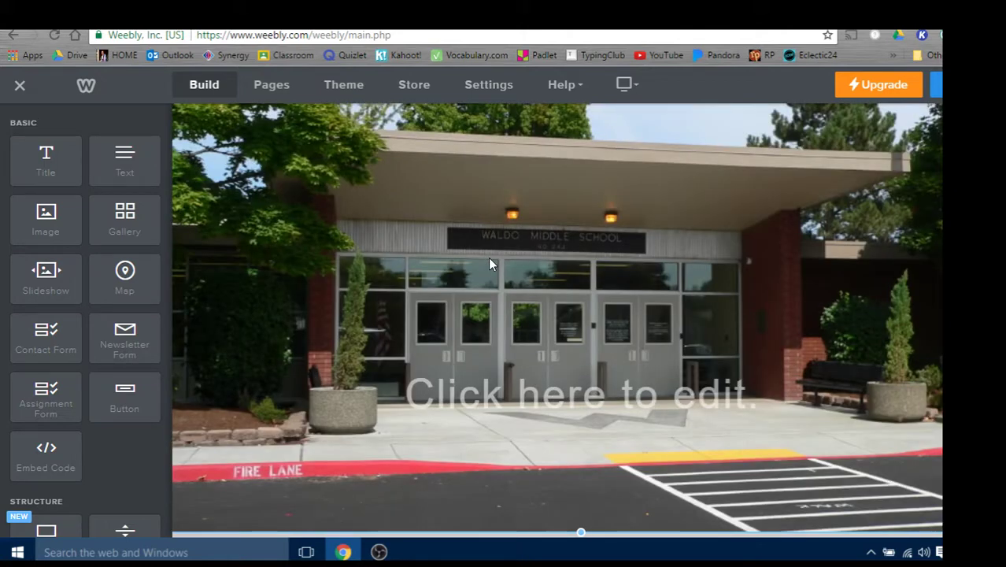
pyautogui.scroll(-1, 488, 257)
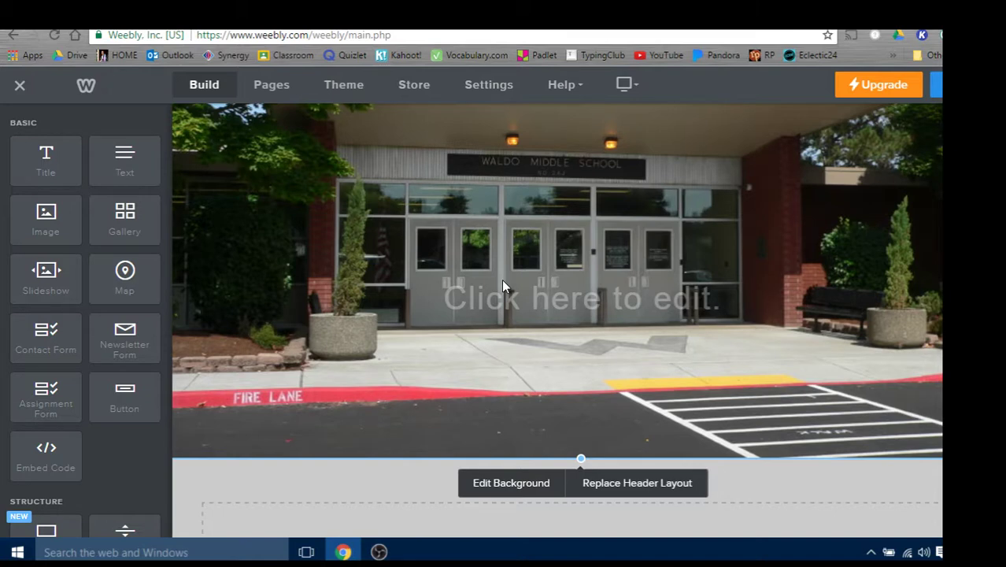
pyautogui.scroll(-3, 502, 279)
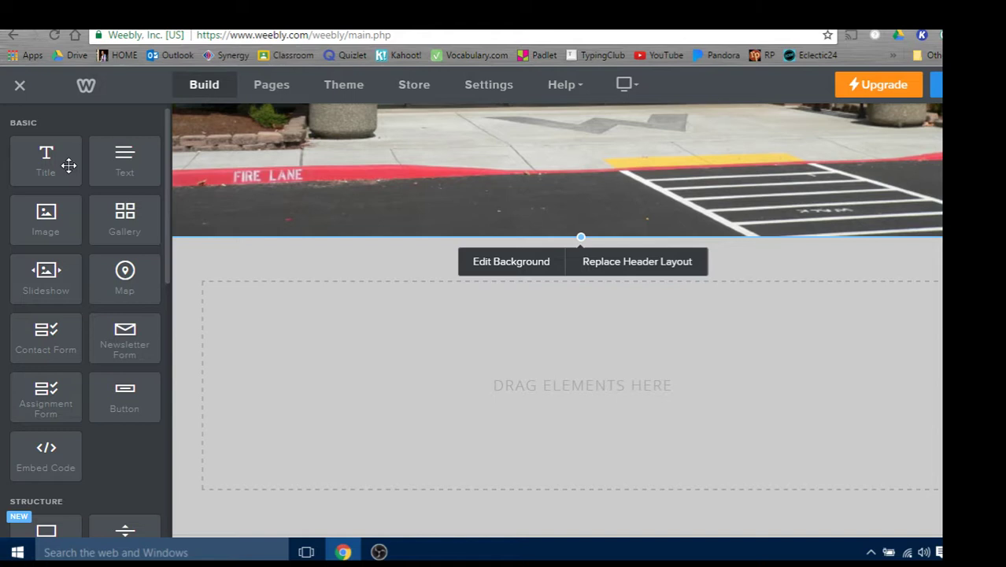
# Add a centred title welcoming visitors to the teacher's classroom at Waldo Middle School.
pyautogui.moveTo(68, 165); pyautogui.dragTo(277, 295)
pyautogui.write('Welcome to')
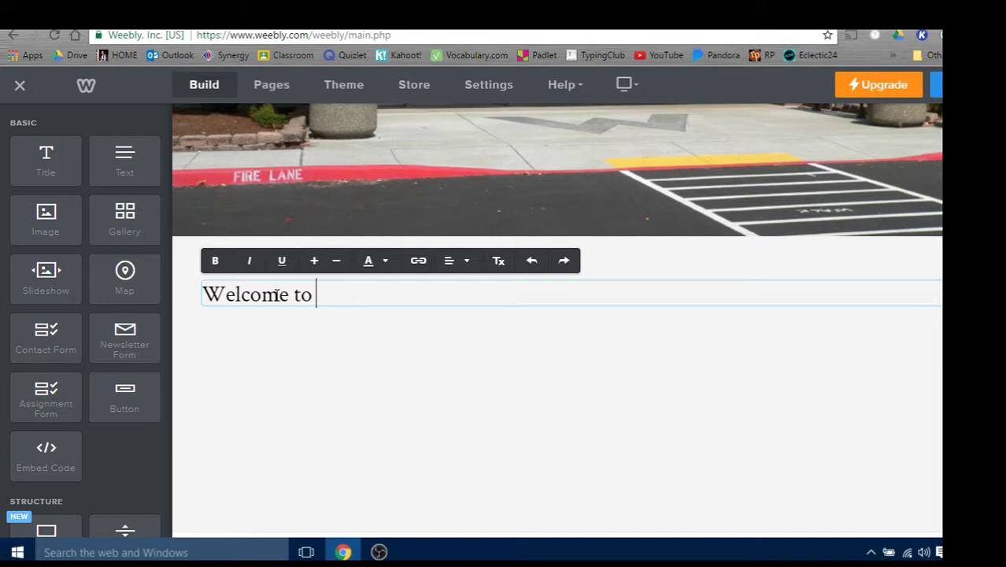
pyautogui.write("Mr. Blommendahl's Classr")
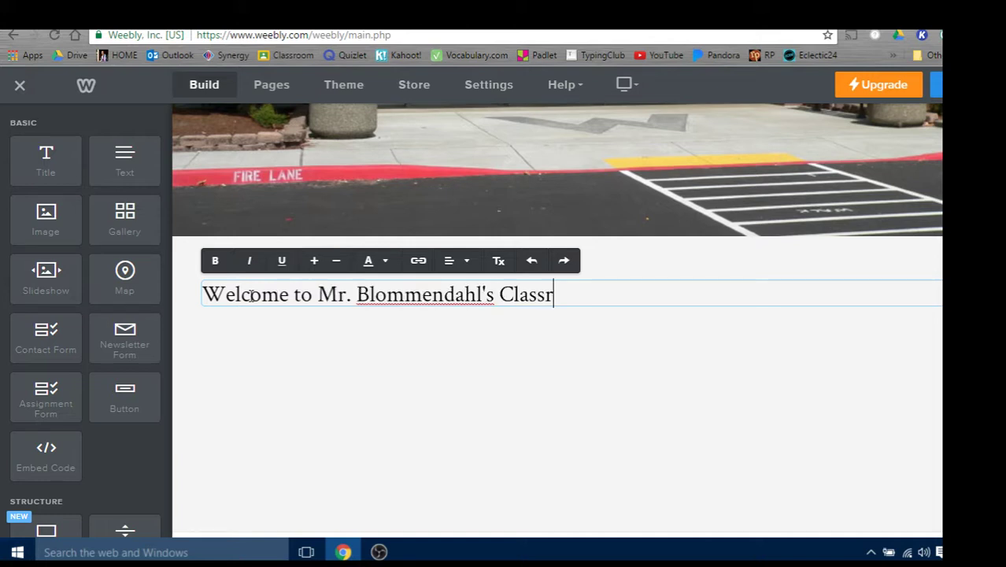
pyautogui.write('oom ')
pyautogui.write('at Waldo Middle Sc')
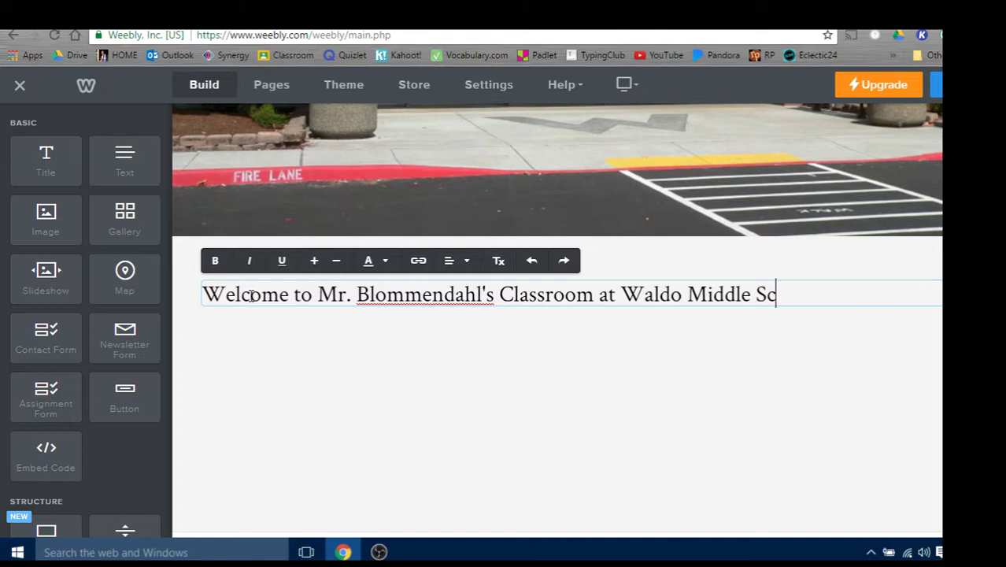
pyautogui.write('hool!')
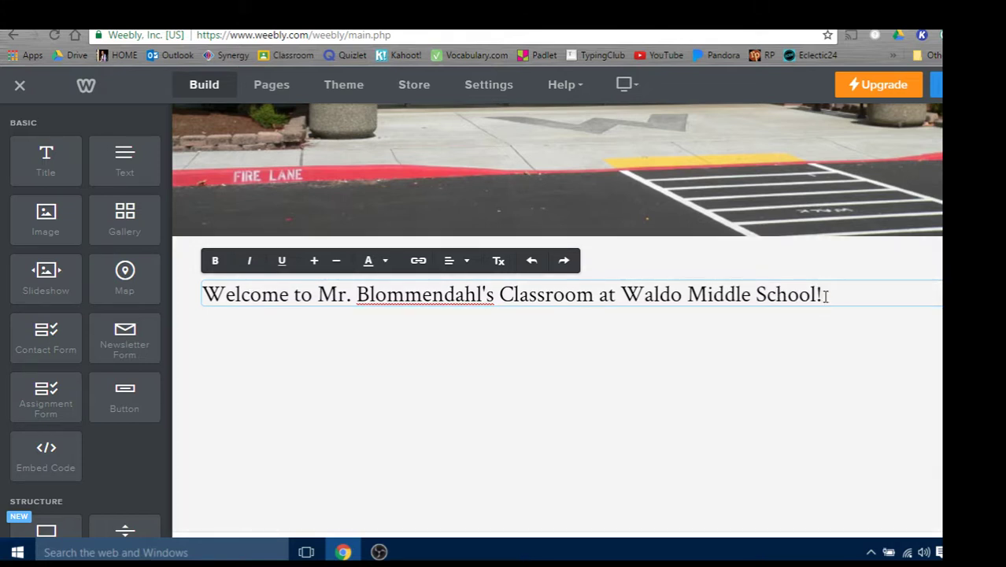
pyautogui.moveTo(824, 295); pyautogui.dragTo(798, 296)
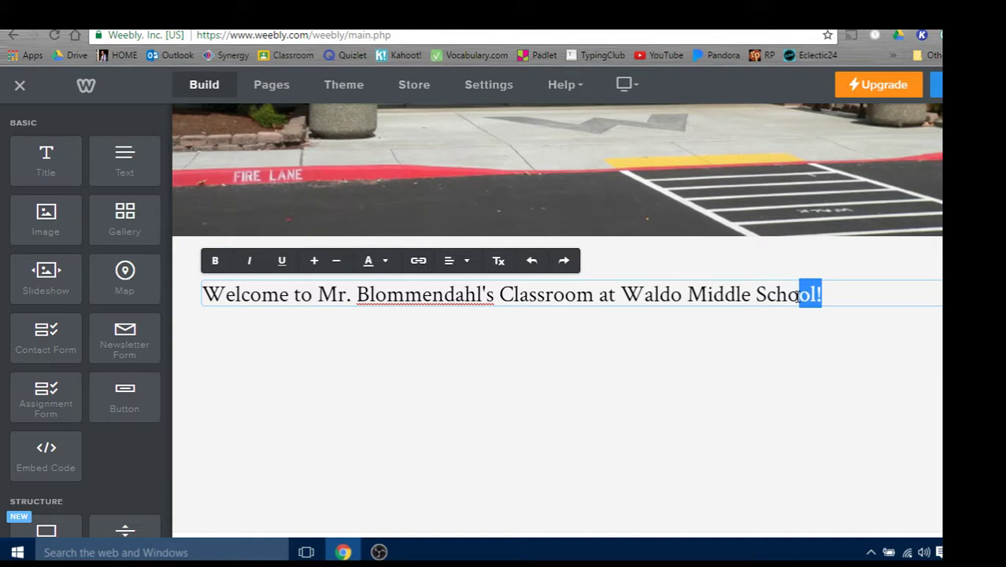
pyautogui.hotkey('ctrl', 'a')
pyautogui.click(467, 261)
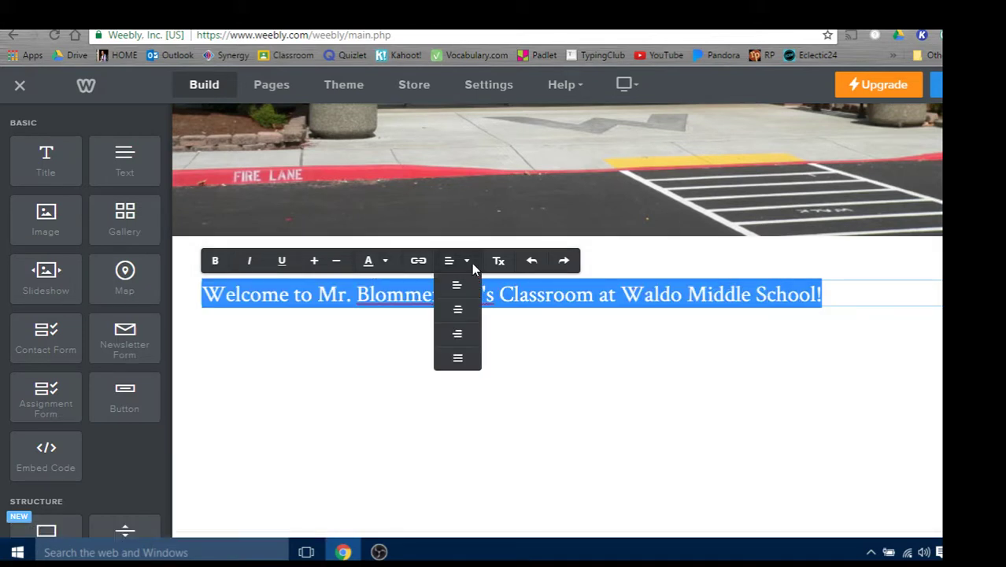
pyautogui.click(457, 309)
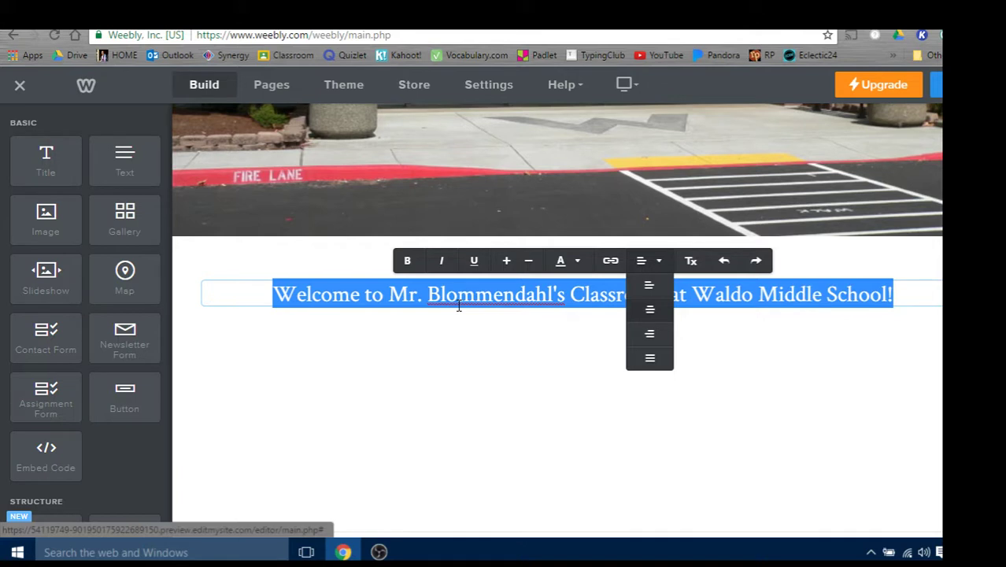
# Remove the italic styling so the title displays as regular text.
pyautogui.click(443, 262)
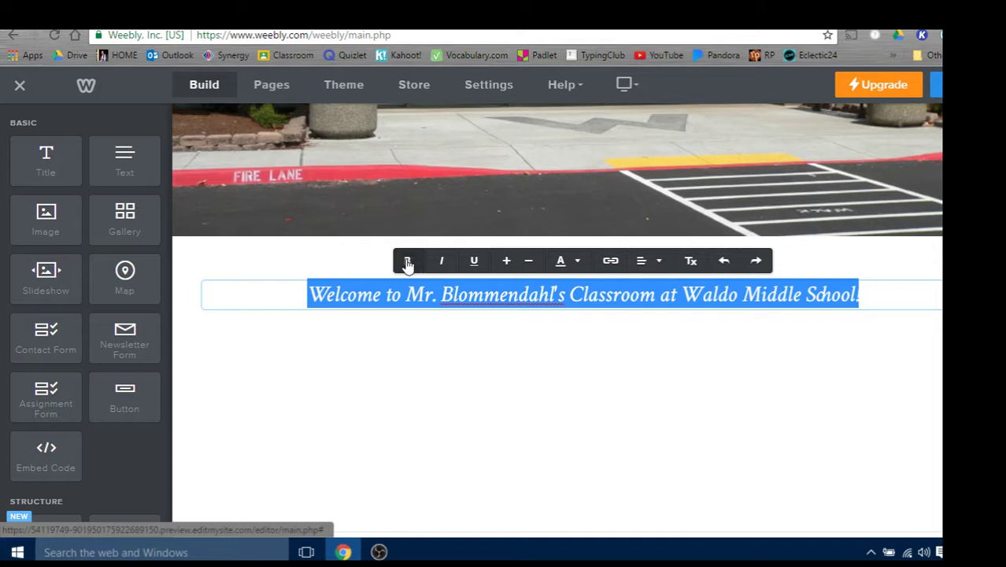
pyautogui.click(407, 263)
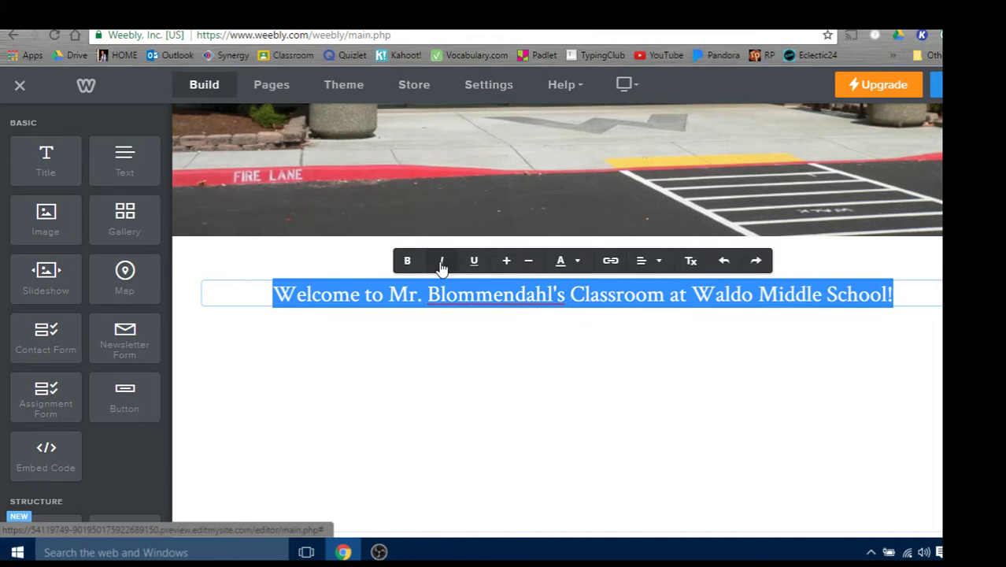
pyautogui.click(442, 266)
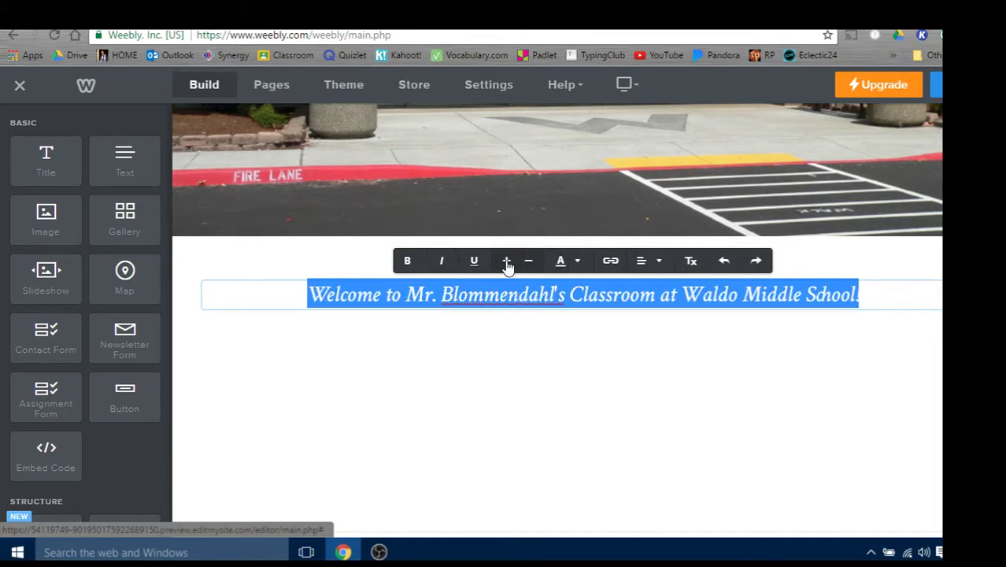
pyautogui.click(870, 298)
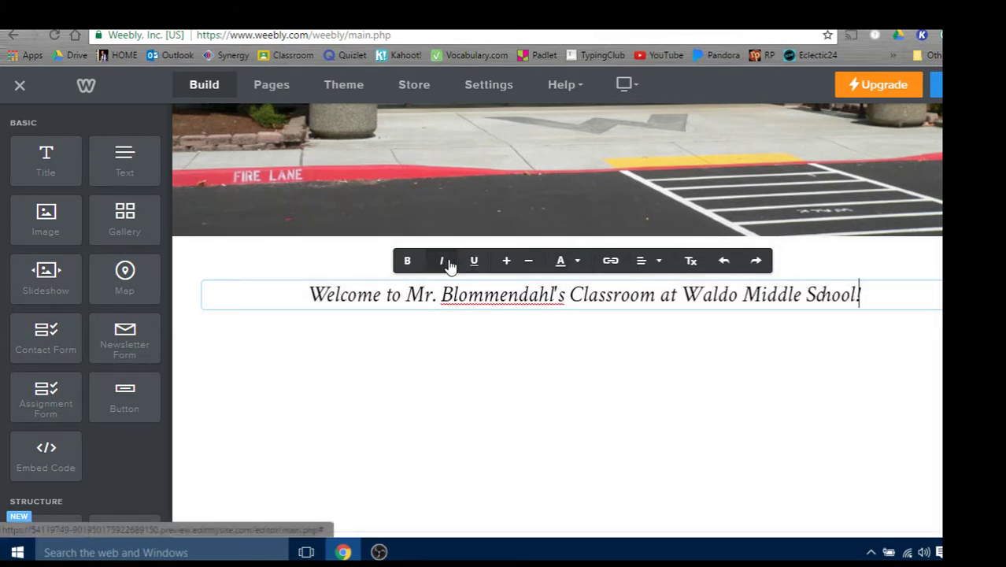
pyautogui.moveTo(866, 297); pyautogui.dragTo(283, 294)
pyautogui.click(443, 266)
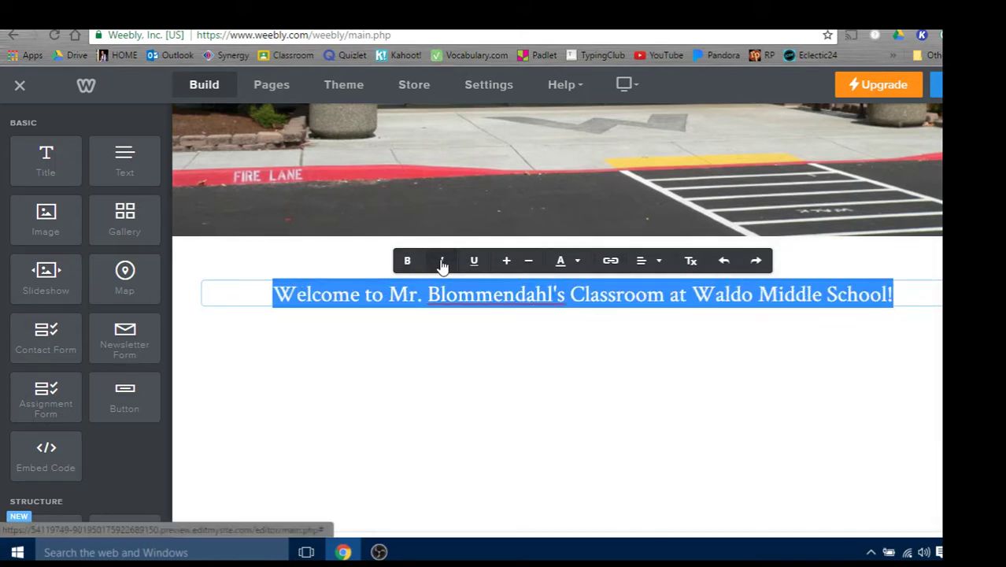
pyautogui.click(904, 369)
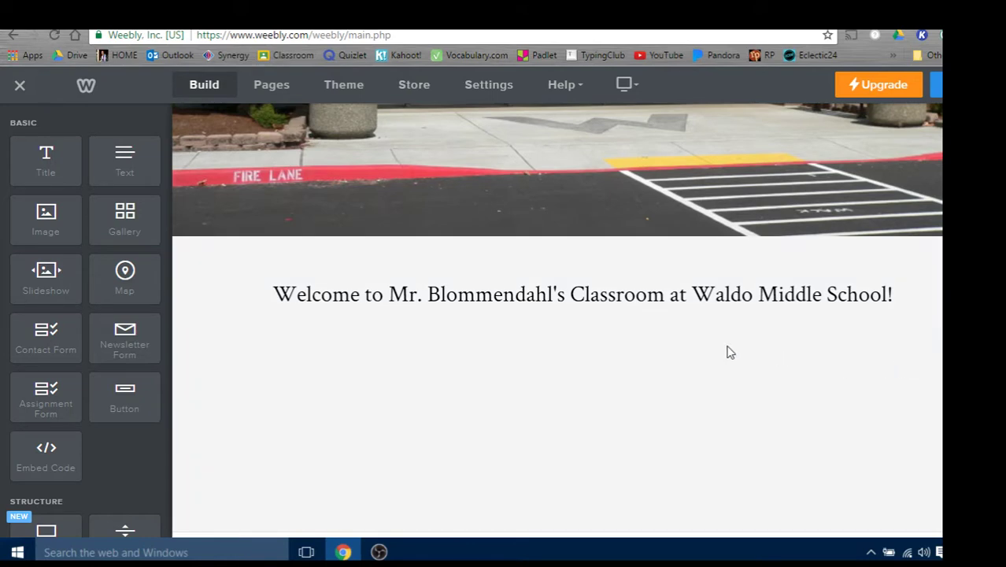
# Place a text block under the title and type the 'Welcome to my classroom. I teach social studies...' paragraph.
pyautogui.scroll(3, 741, 331)
pyautogui.scroll(3, 744, 331)
pyautogui.scroll(-3, 741, 330)
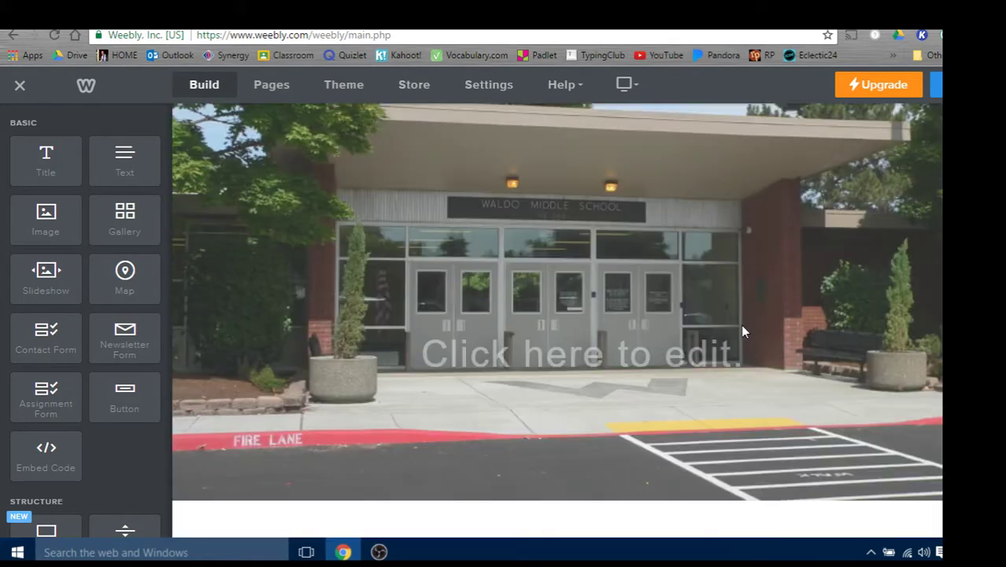
pyautogui.scroll(-3, 661, 300)
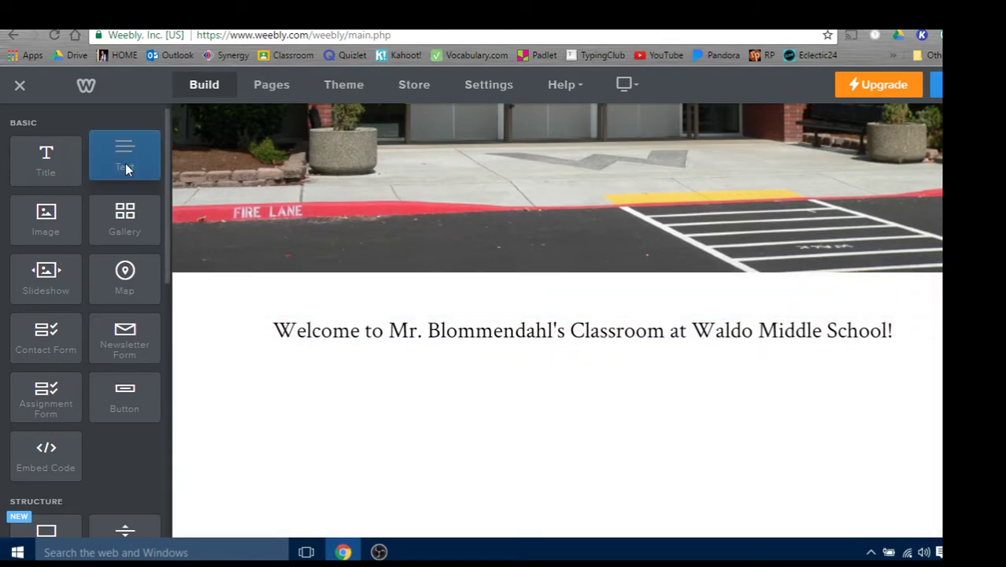
pyautogui.moveTo(125, 163)
pyautogui.mouseDown()
pyautogui.moveTo(200, 373)
pyautogui.moveTo(234, 420)
pyautogui.mouseUp()
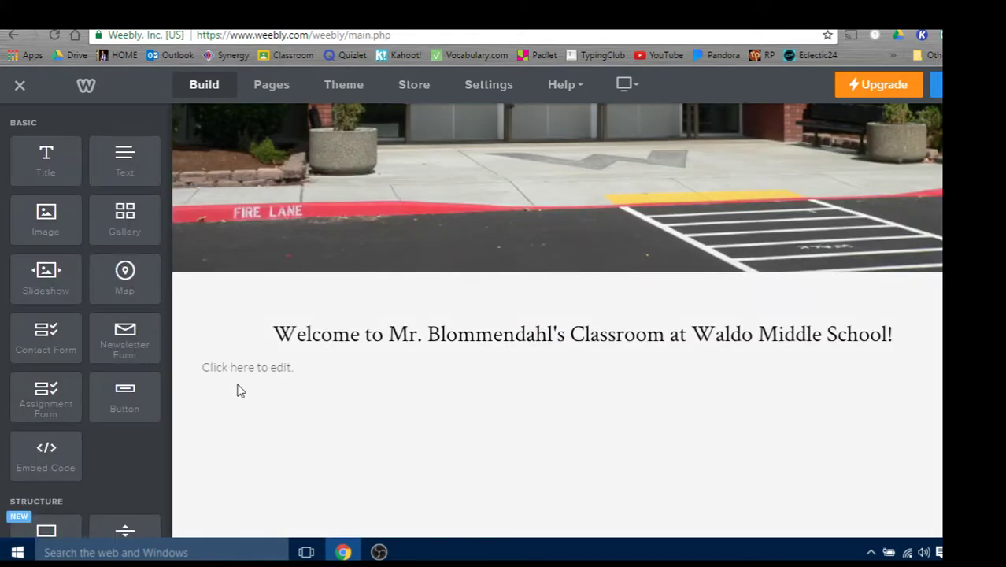
pyautogui.click(238, 369)
pyautogui.write('Mr.')
pyautogui.press('BackSpace')
pyautogui.press('BackSpace')
pyautogui.press('BackSpace')
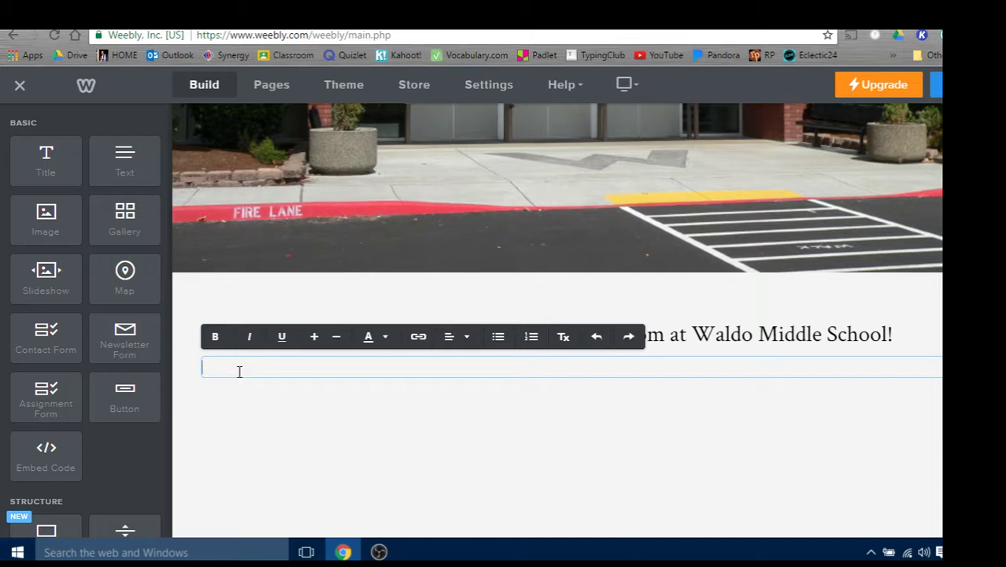
pyautogui.write('Welcome to my classroom. ')
pyautogui.write(' I teach ')
pyautogui.write('social studies and ')
pyautogui.write('omout')
pyautogui.press('BackSpace')
pyautogui.press('BackSpace')
pyautogui.write('po')
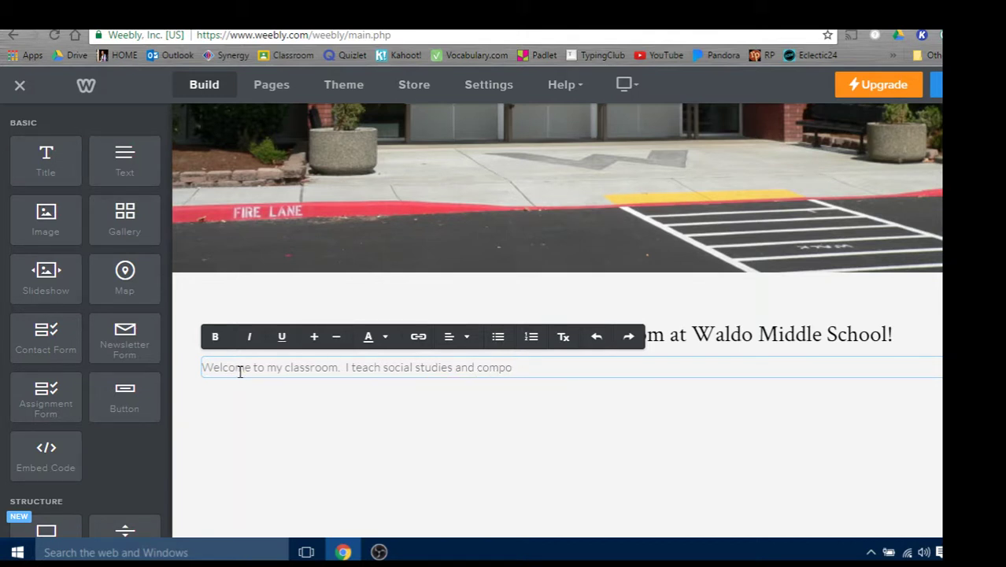
pyautogui.write('uter li')
pyautogui.write('terac')
pyautogui.write('Use this site as a central location ')
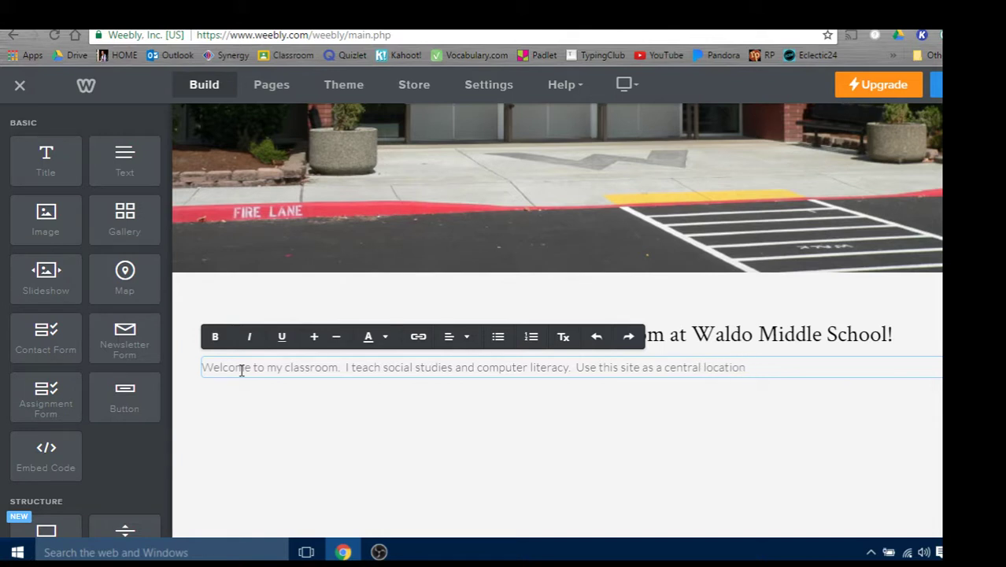
pyautogui.write('to')
pyautogui.write(' fin')
pyautogui.write('d important information about ')
pyautogui.write('classroom.')
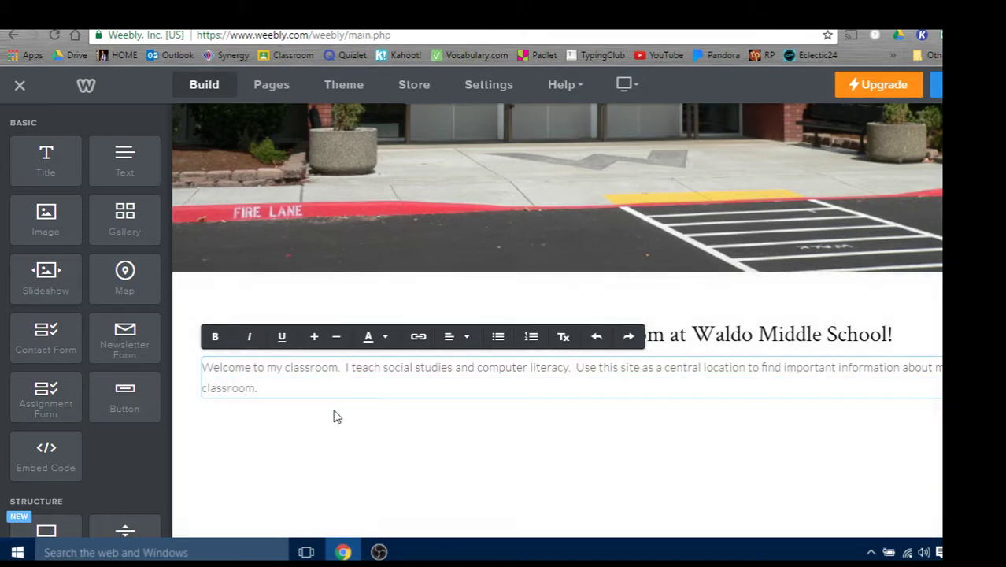
# Add a contact form below the finished welcome paragraph.
pyautogui.click(336, 415)
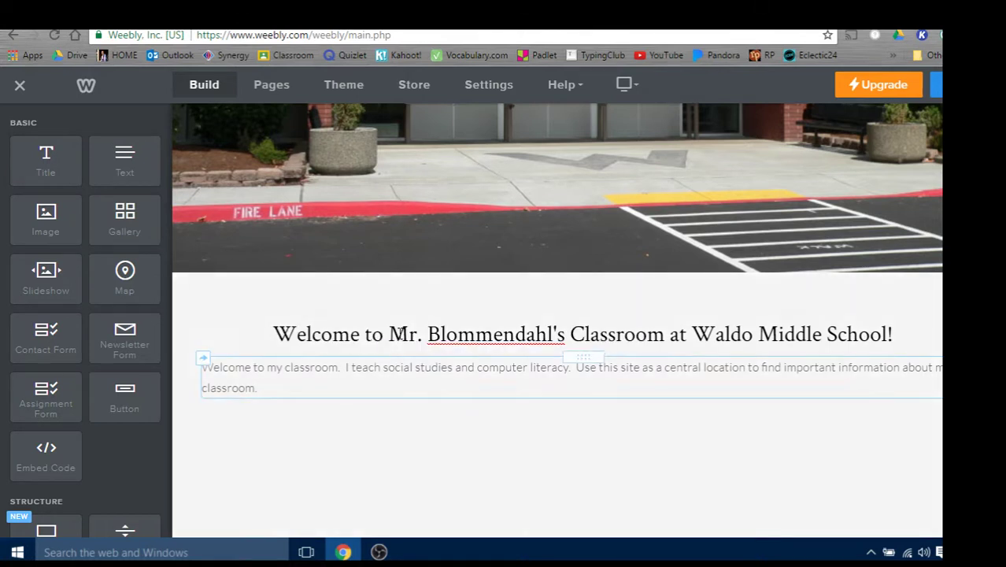
pyautogui.scroll(-2, 401, 333)
pyautogui.scroll(1, 335, 292)
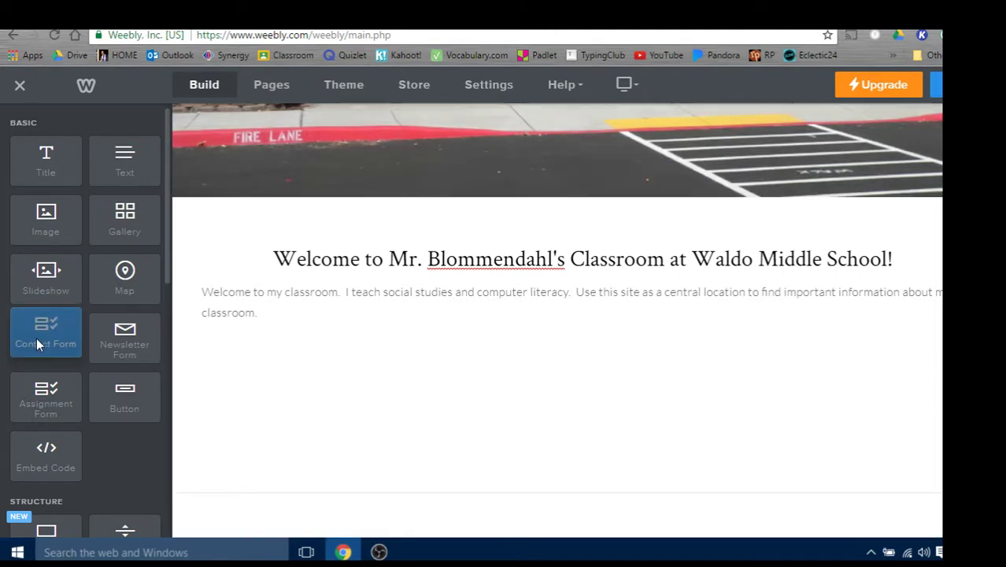
pyautogui.moveTo(36, 339); pyautogui.dragTo(230, 387)
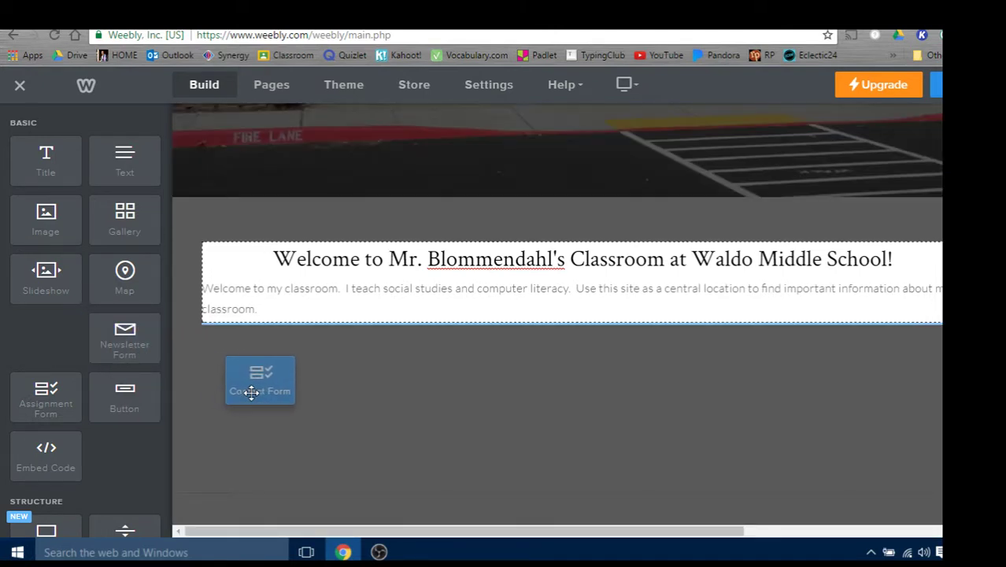
pyautogui.moveTo(229, 388); pyautogui.dragTo(252, 399)
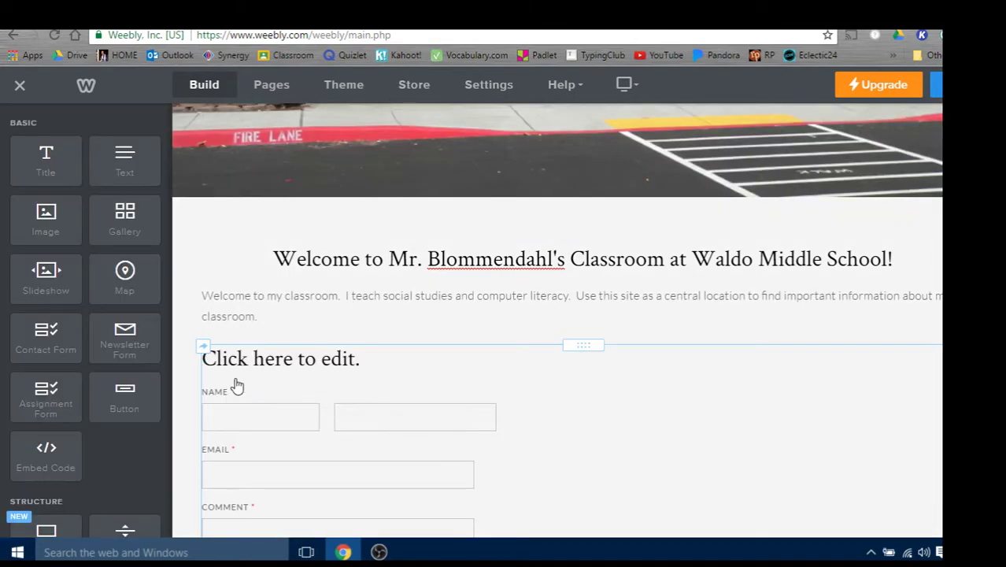
pyautogui.scroll(-2, 242, 383)
pyautogui.scroll(-1, 242, 383)
pyautogui.scroll(-1, 241, 384)
pyautogui.scroll(1, 242, 383)
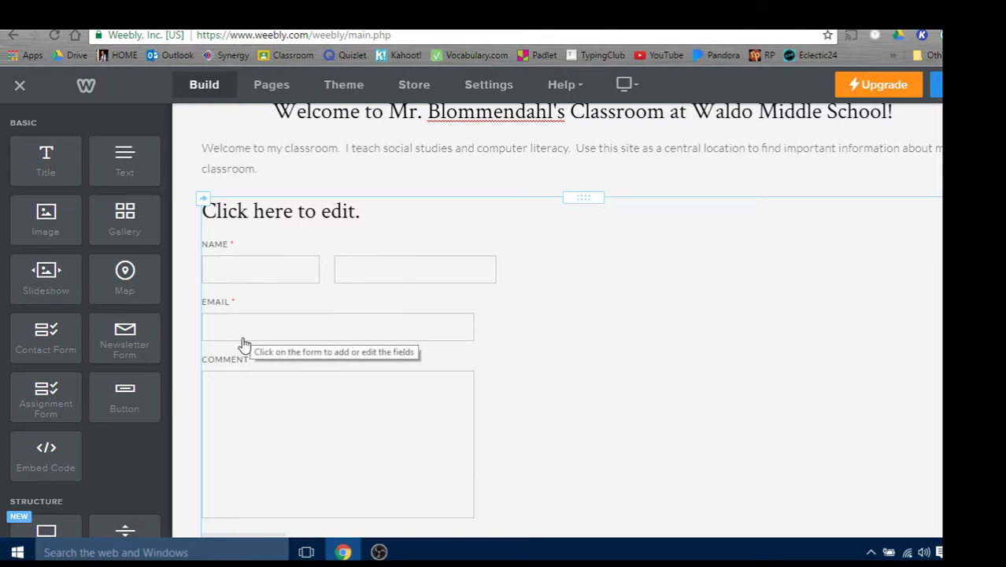
pyautogui.scroll(-1, 226, 352)
pyautogui.scroll(-1, 236, 354)
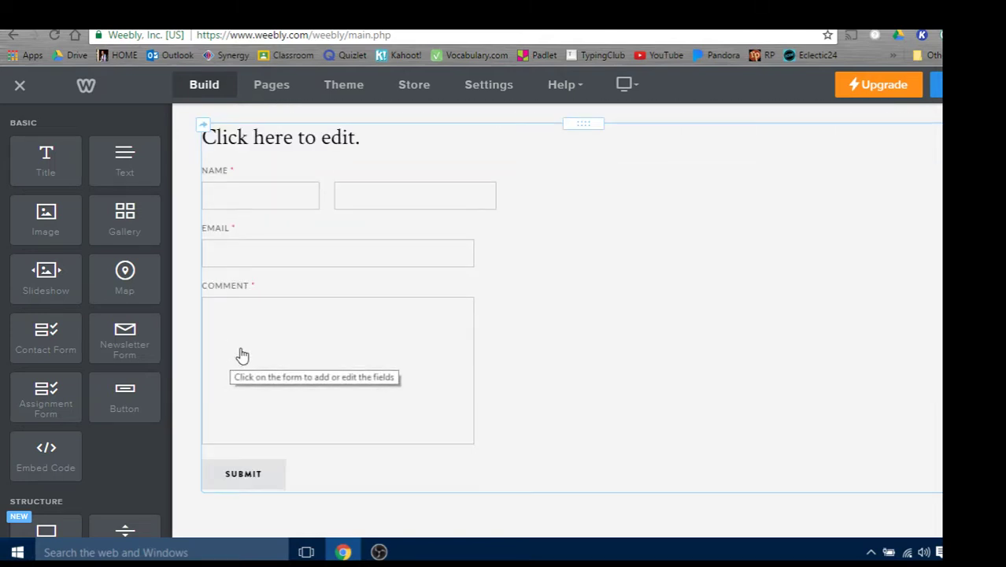
# Change the contact form's heading to 'Contact Me!'.
pyautogui.click(332, 478)
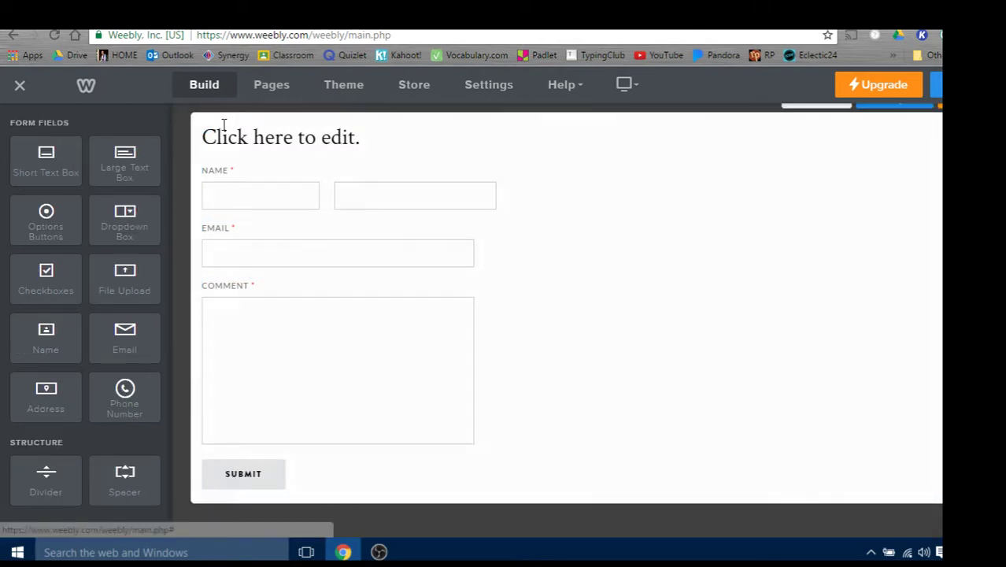
pyautogui.moveTo(280, 138)
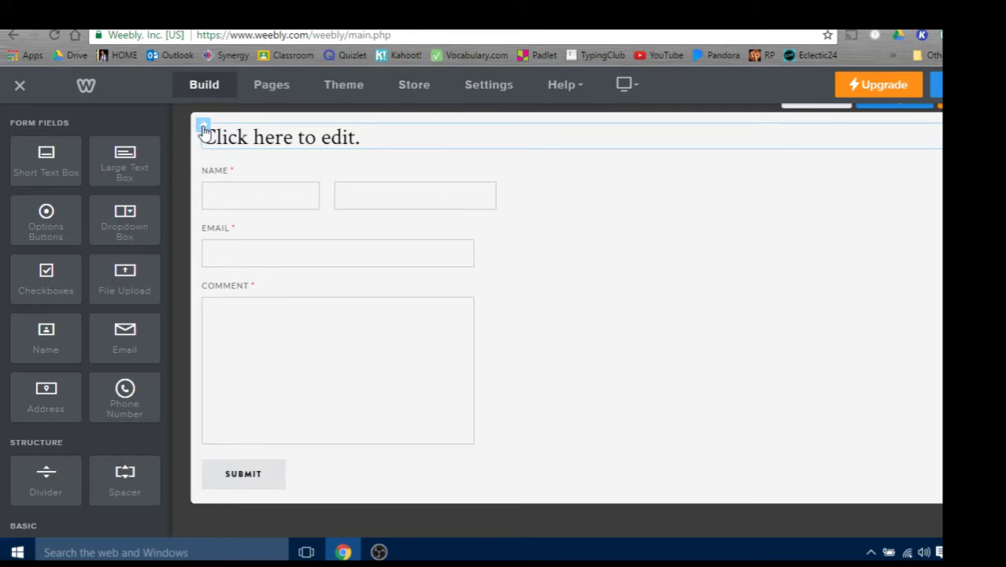
pyautogui.click(374, 142)
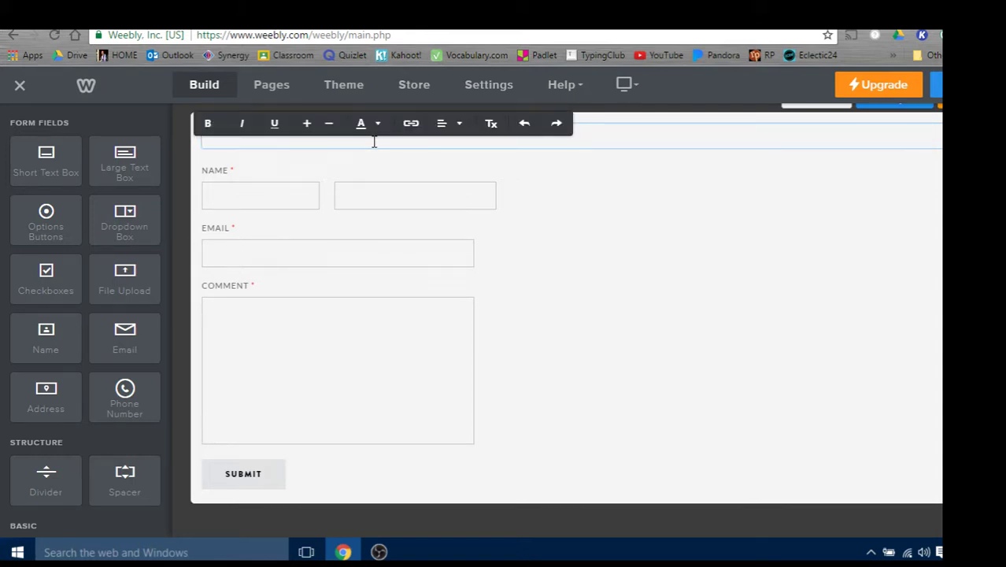
pyautogui.write('Contact ')
pyautogui.write('ME')
pyautogui.press('BackSpace')
pyautogui.write('e')
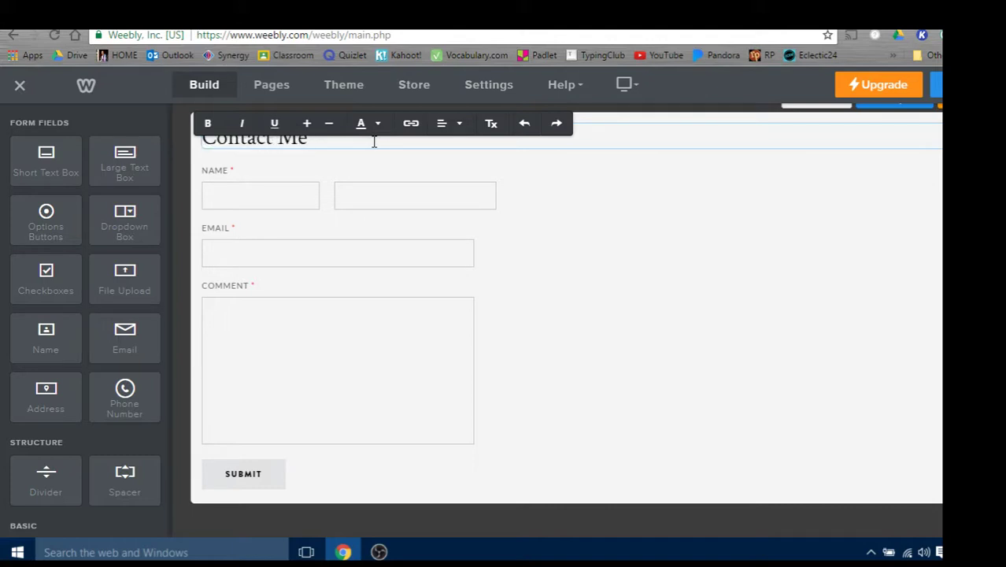
pyautogui.write('!')
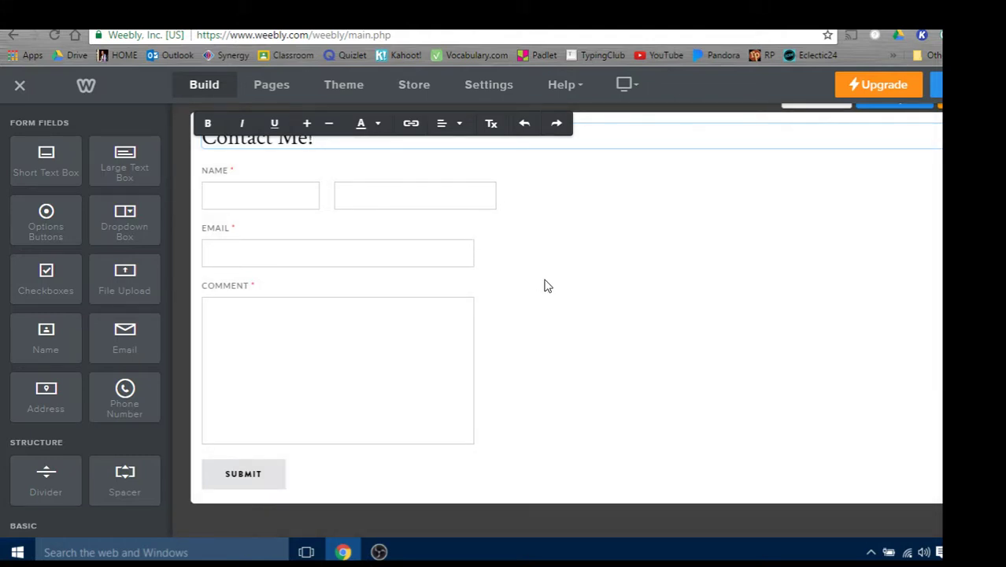
pyautogui.click(545, 285)
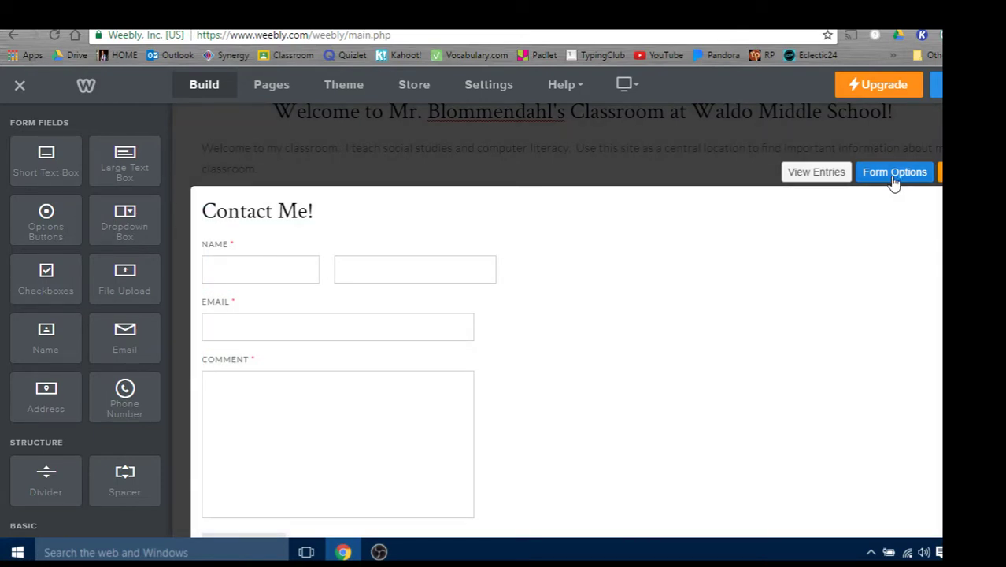
# In Form Options, name the form 'Contact Me!' and set the submit button alignment to center.
pyautogui.click(895, 174)
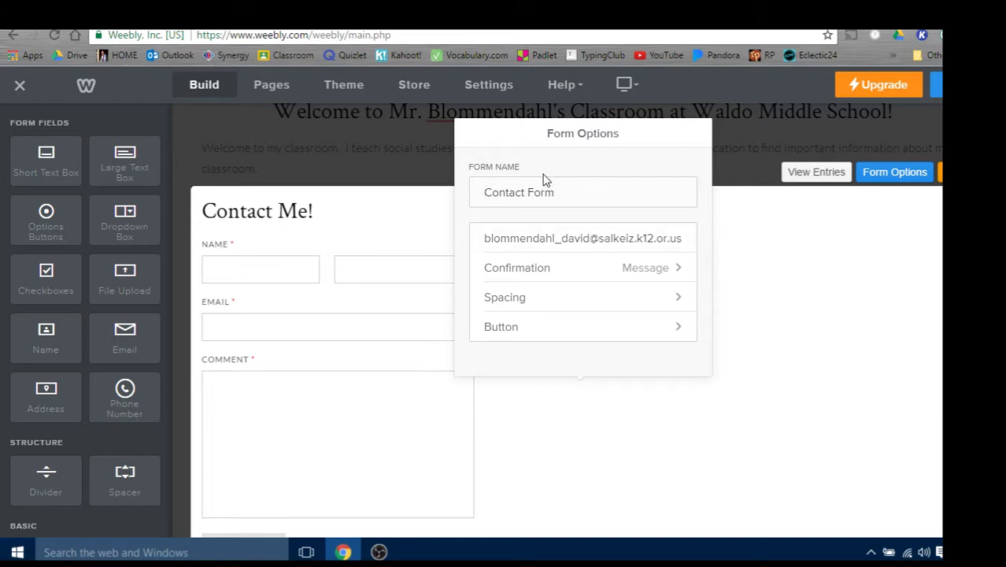
pyautogui.moveTo(553, 192); pyautogui.dragTo(460, 203)
pyautogui.write('C')
pyautogui.write('ontact Me!')
pyautogui.click(674, 305)
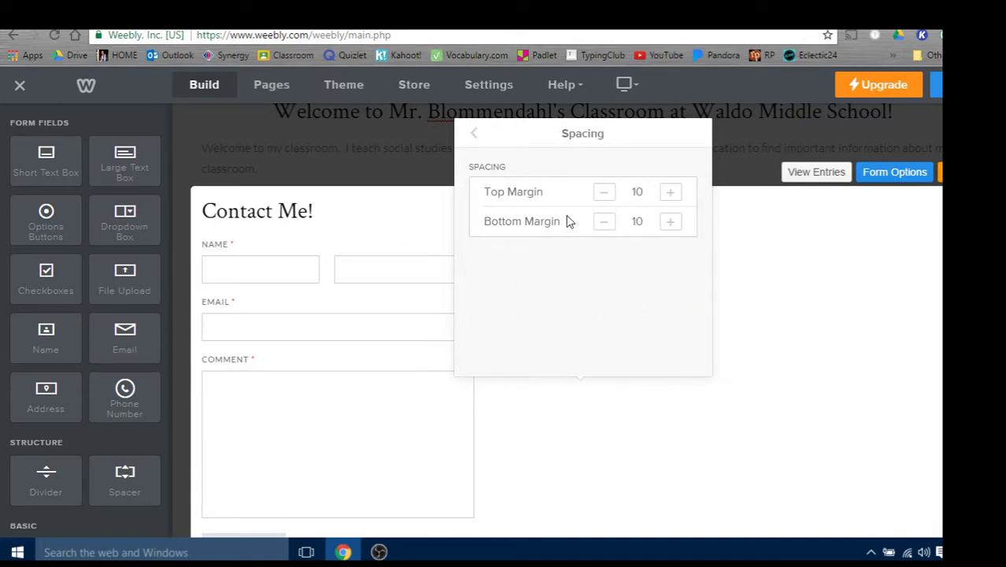
pyautogui.click(476, 137)
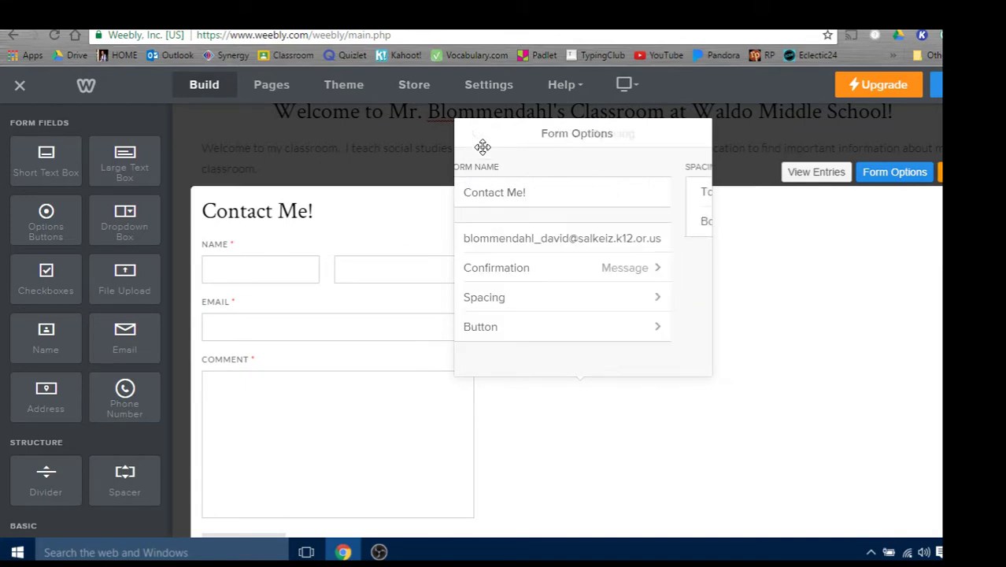
pyautogui.click(673, 327)
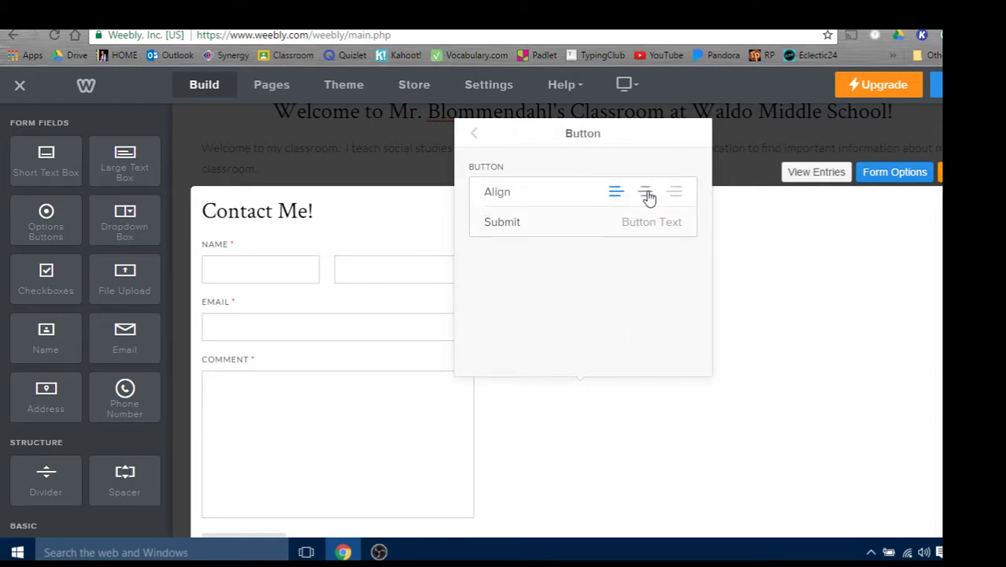
pyautogui.click(647, 196)
# Place a Map element beneath the contact form and bring up its map settings.
pyautogui.click(954, 170)
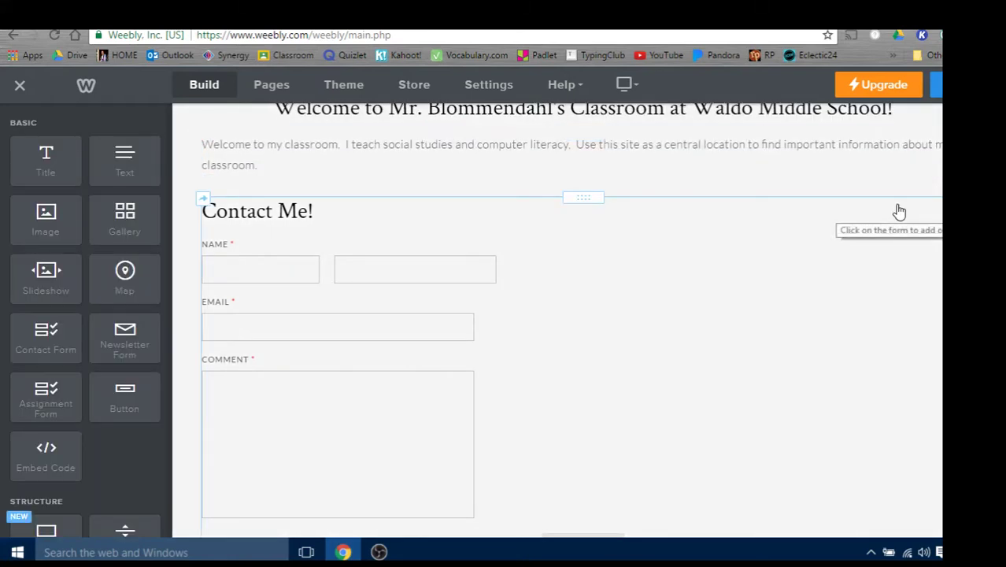
pyautogui.scroll(-2, 899, 213)
pyautogui.scroll(-1, 899, 212)
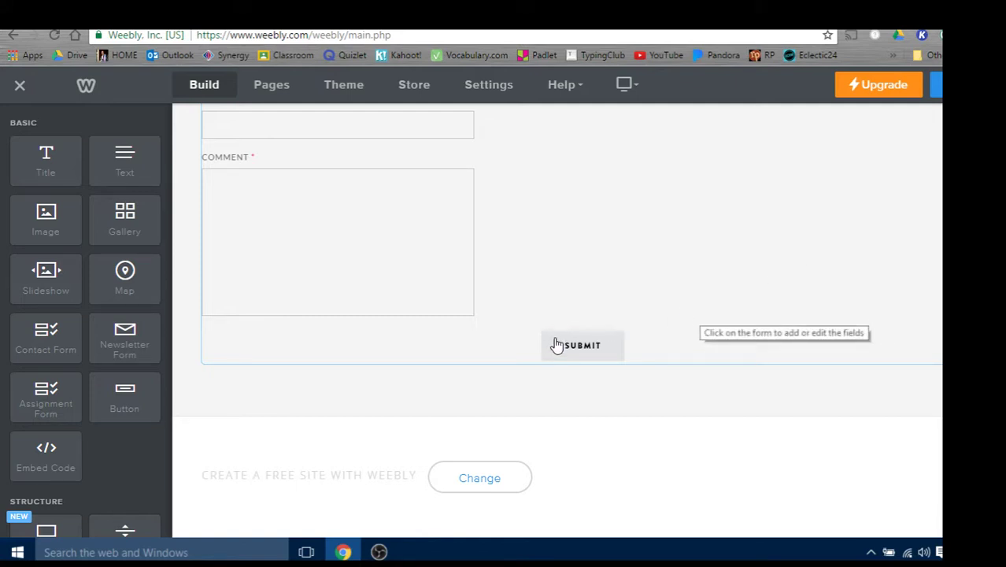
pyautogui.scroll(3, 615, 269)
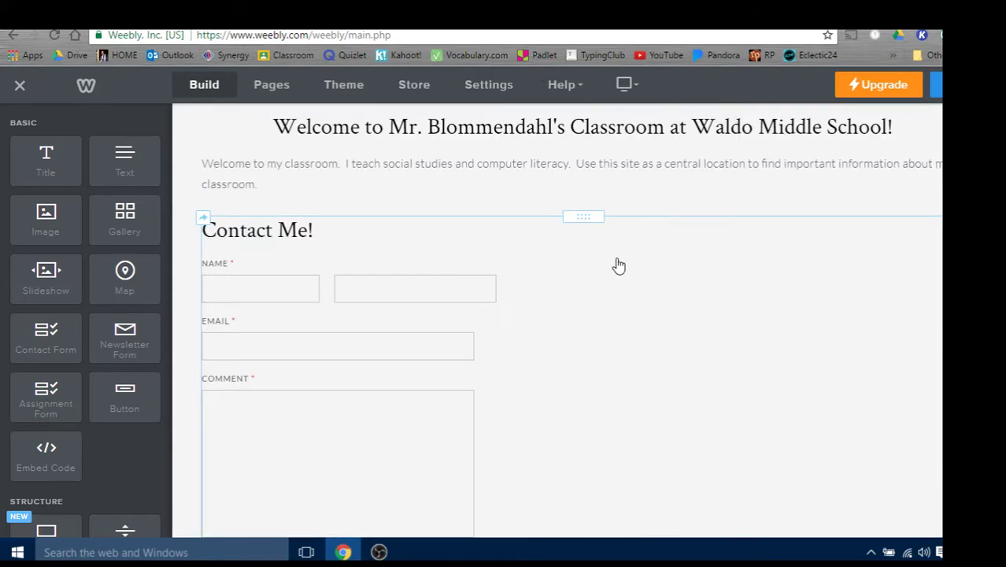
pyautogui.scroll(-1, 617, 265)
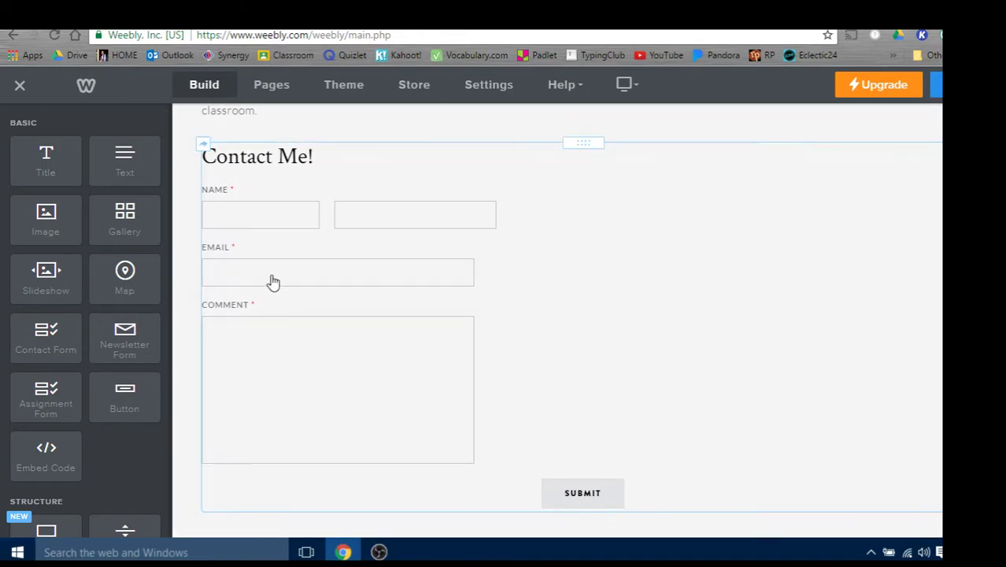
pyautogui.scroll(-1, 237, 280)
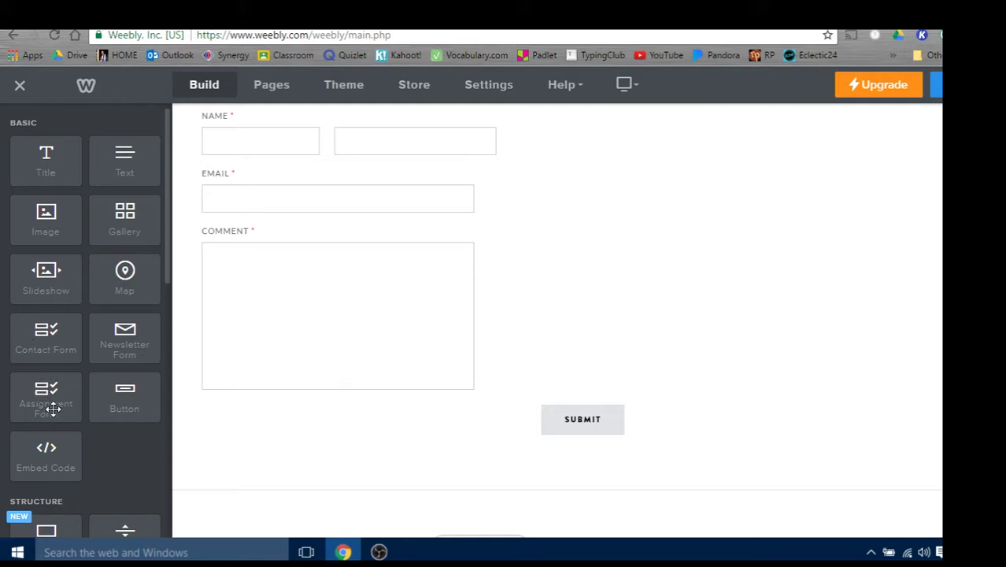
pyautogui.moveTo(126, 276)
pyautogui.mouseDown()
pyautogui.moveTo(227, 428)
pyautogui.moveTo(325, 478)
pyautogui.mouseUp()
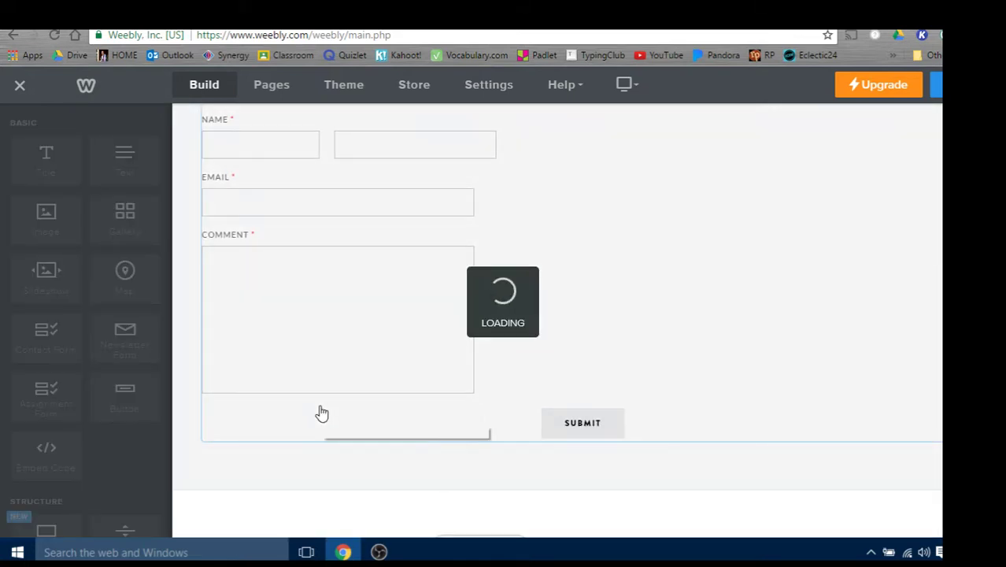
pyautogui.scroll(-4, 331, 249)
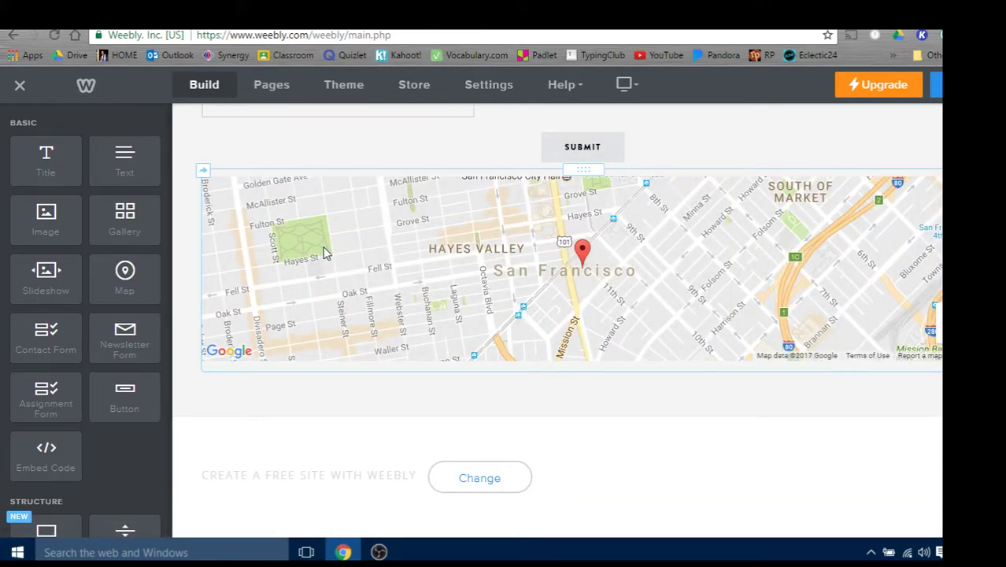
pyautogui.scroll(1, 326, 251)
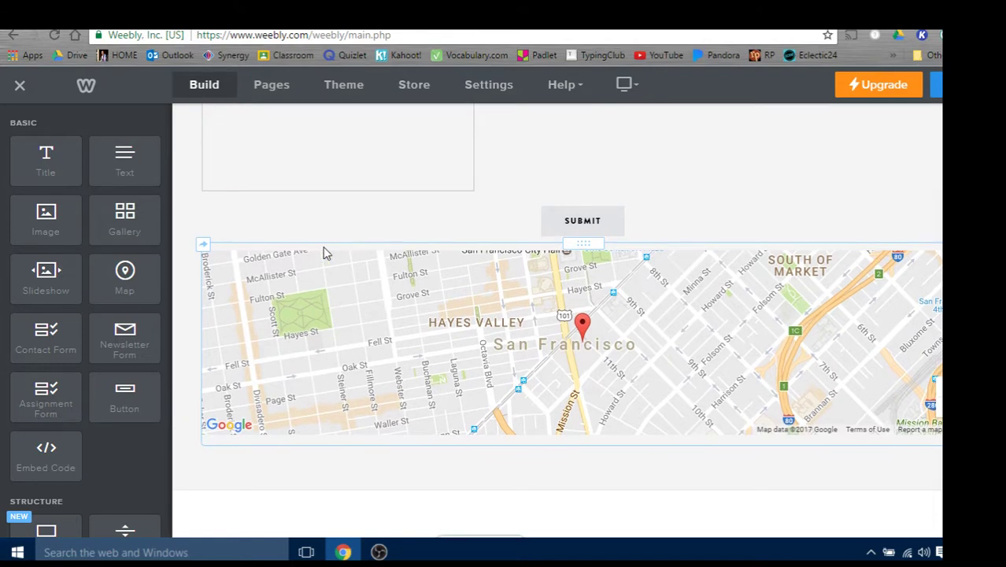
pyautogui.click(580, 326)
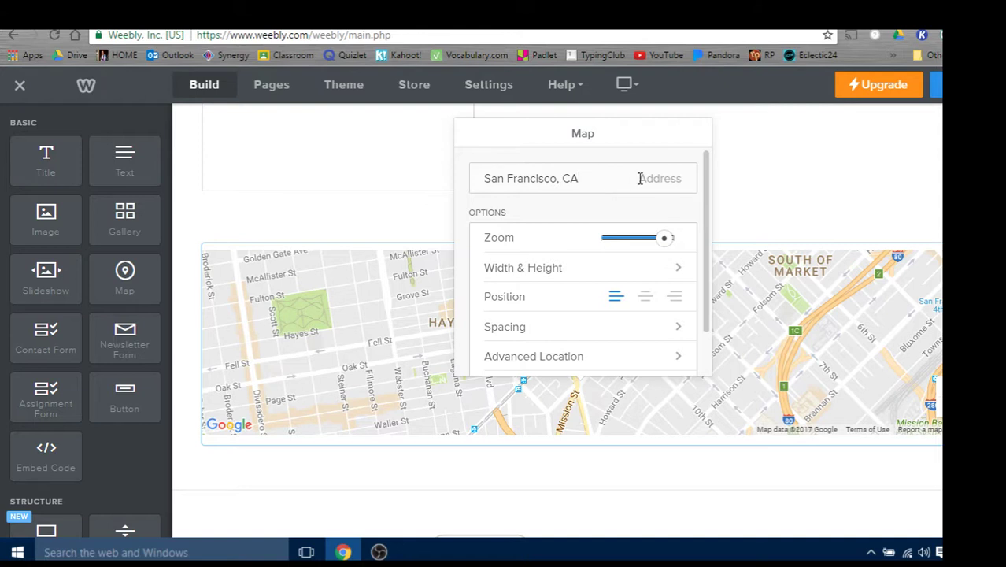
pyautogui.moveTo(613, 177); pyautogui.dragTo(459, 184)
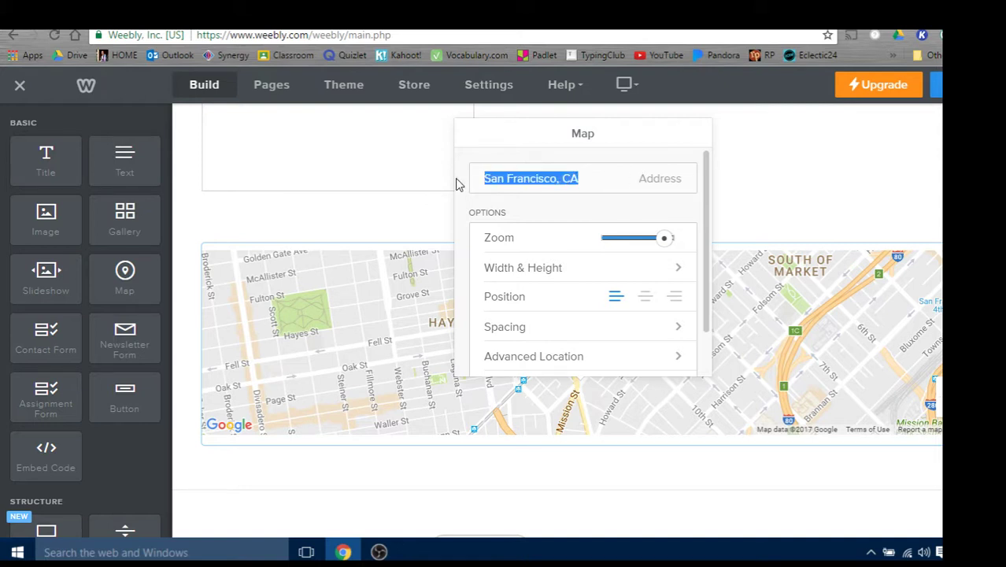
pyautogui.write('2805 Lansing')
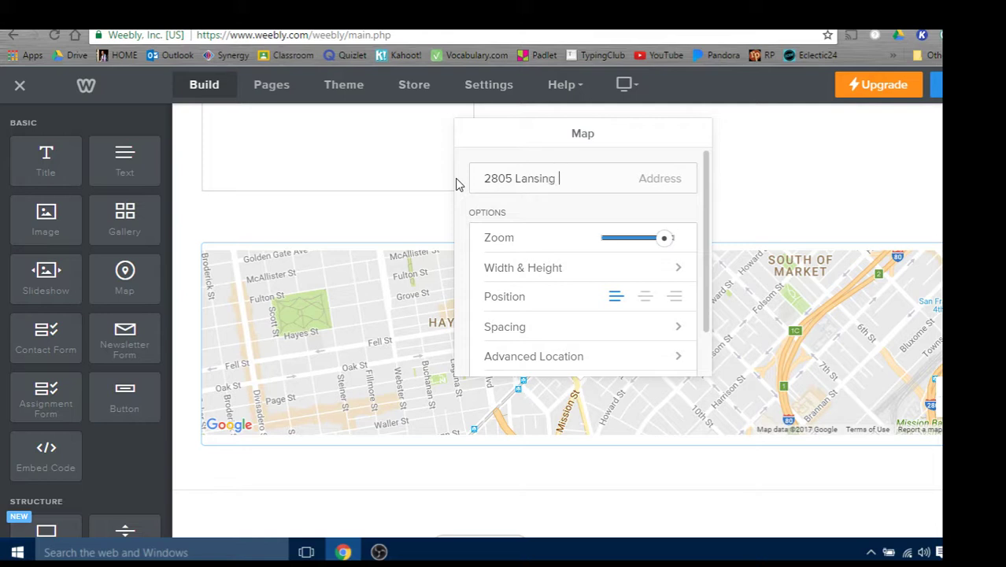
pyautogui.write('ene')
pyautogui.scroll(-1, 456, 184)
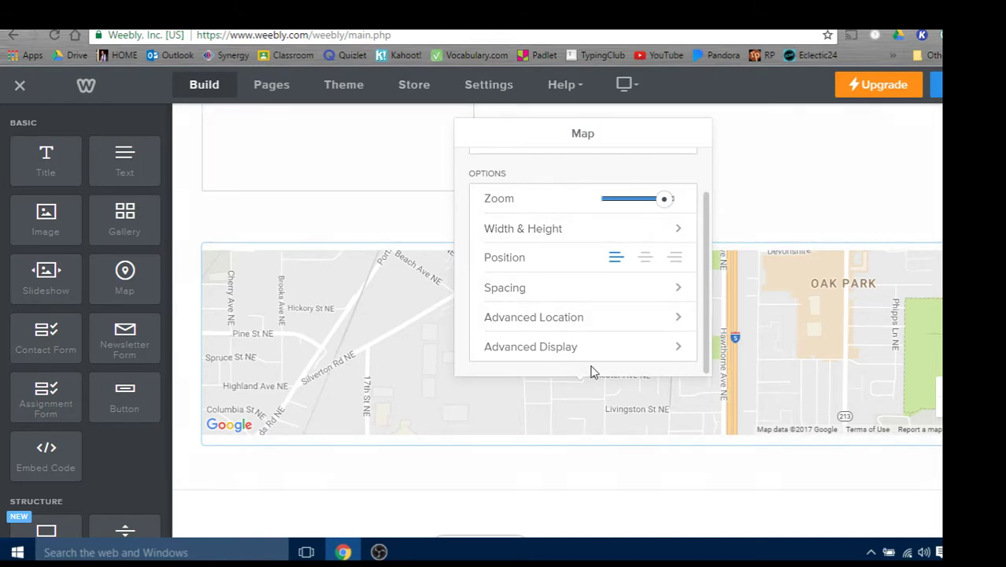
pyautogui.scroll(1, 590, 370)
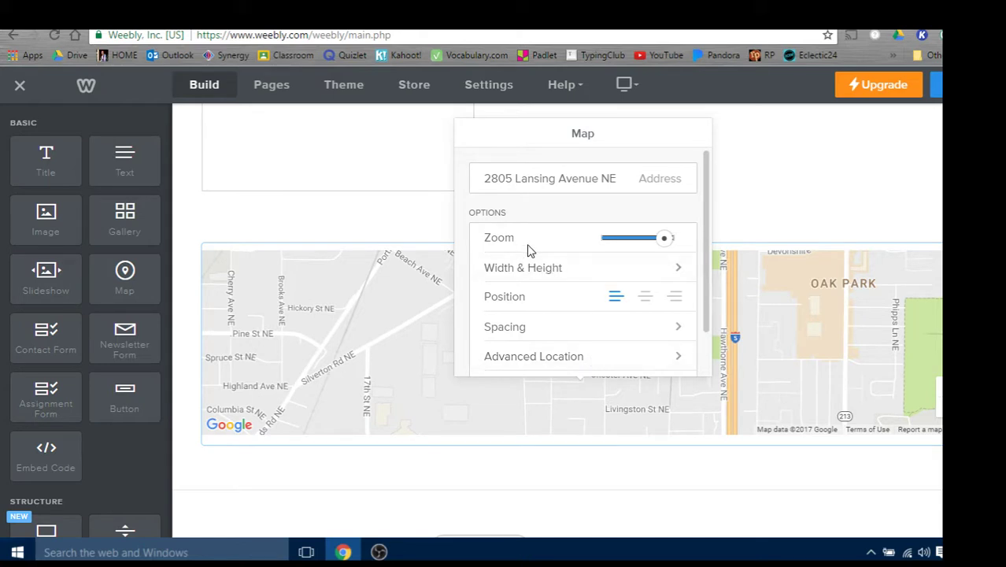
pyautogui.click(643, 305)
pyautogui.click(678, 358)
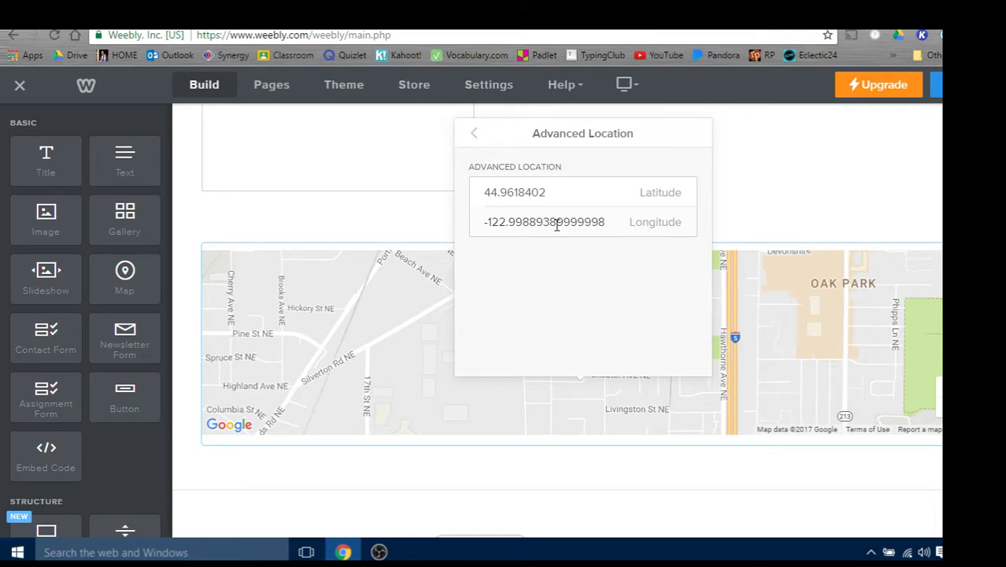
pyautogui.click(475, 133)
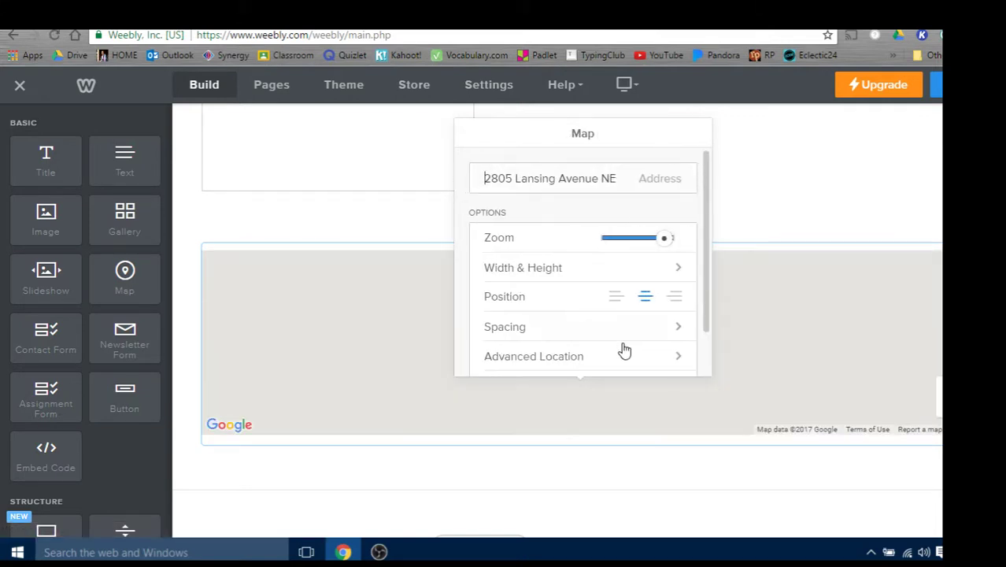
pyautogui.scroll(-1, 665, 360)
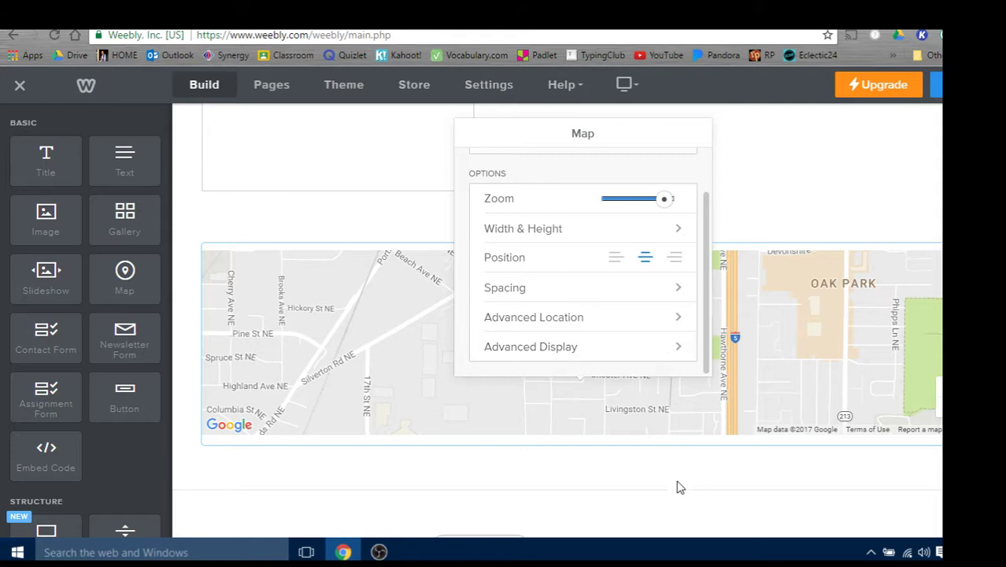
pyautogui.scroll(1, 461, 274)
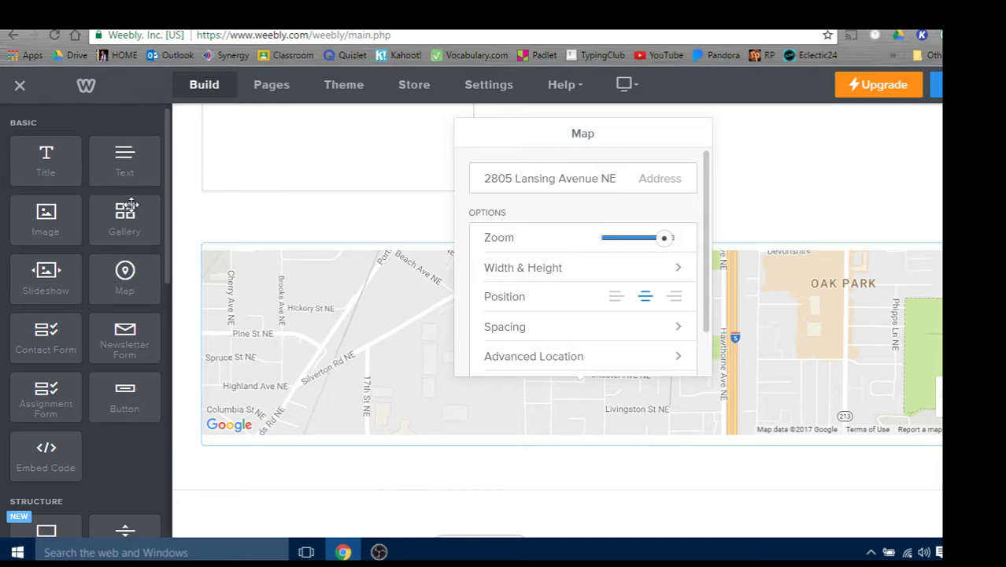
# Drag a Button element from the sidebar to just below the school map.
pyautogui.scroll(3, 212, 229)
pyautogui.scroll(3, 218, 227)
pyautogui.scroll(-2, 216, 227)
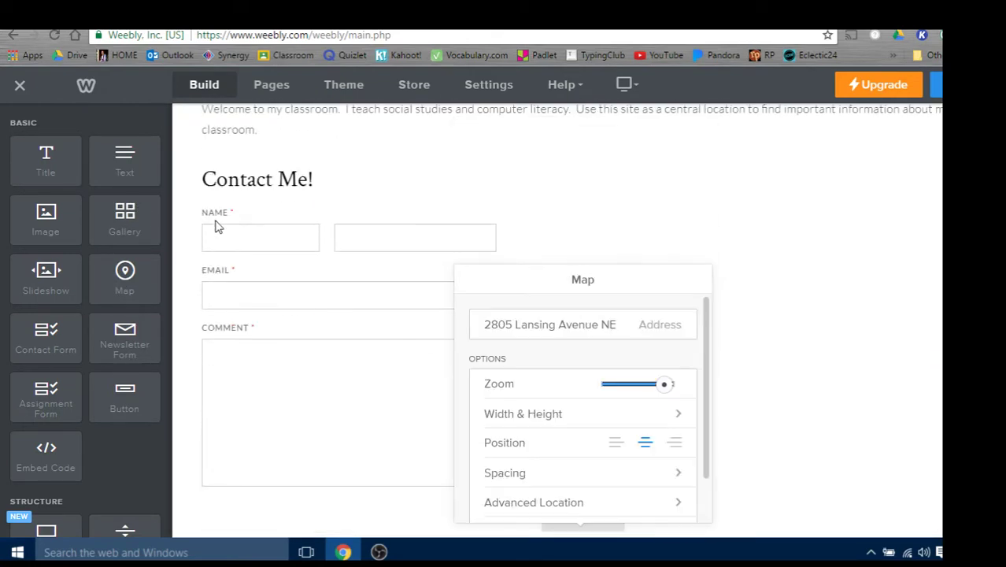
pyautogui.scroll(3, 216, 226)
pyautogui.scroll(3, 217, 223)
pyautogui.scroll(-3, 217, 219)
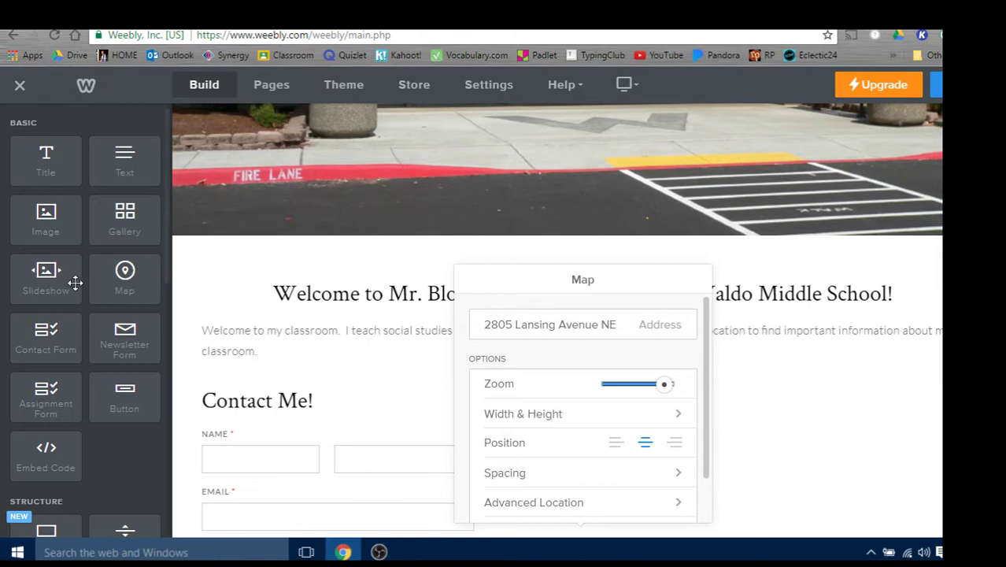
pyautogui.scroll(-2, 45, 290)
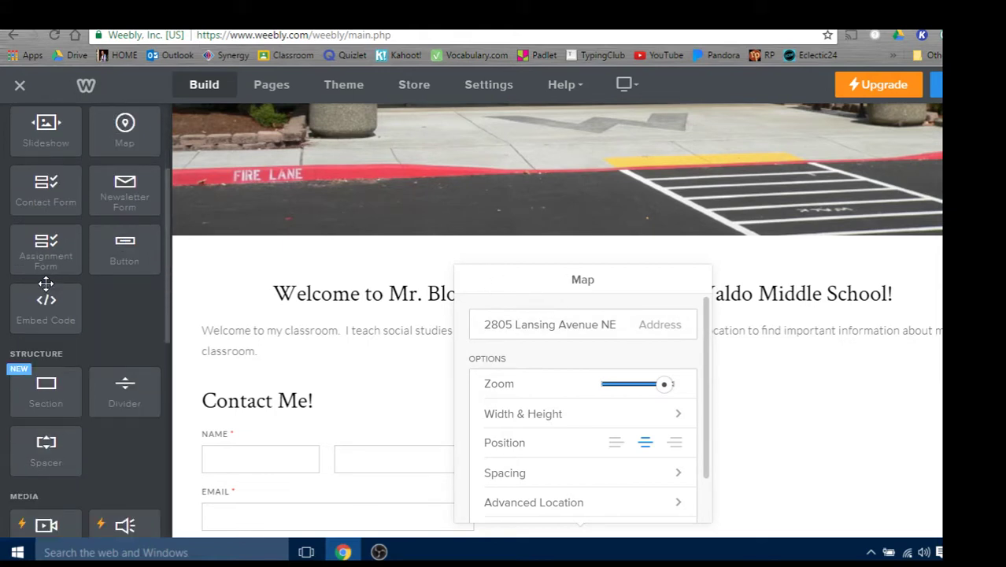
pyautogui.moveTo(126, 250)
pyautogui.mouseDown()
pyautogui.moveTo(260, 512)
pyautogui.moveTo(352, 529)
pyautogui.moveTo(107, 144)
pyautogui.mouseUp()
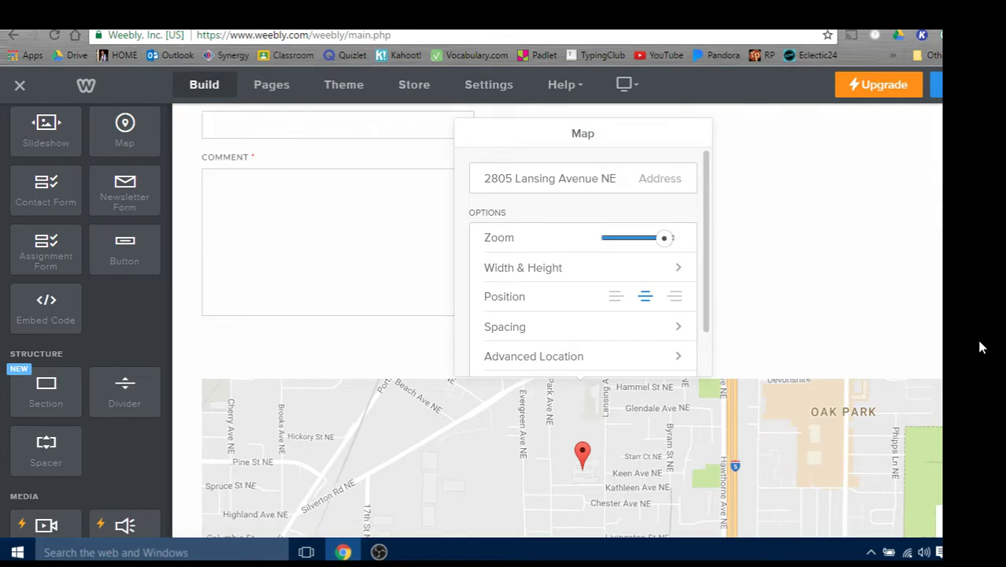
pyautogui.scroll(-3, 980, 350)
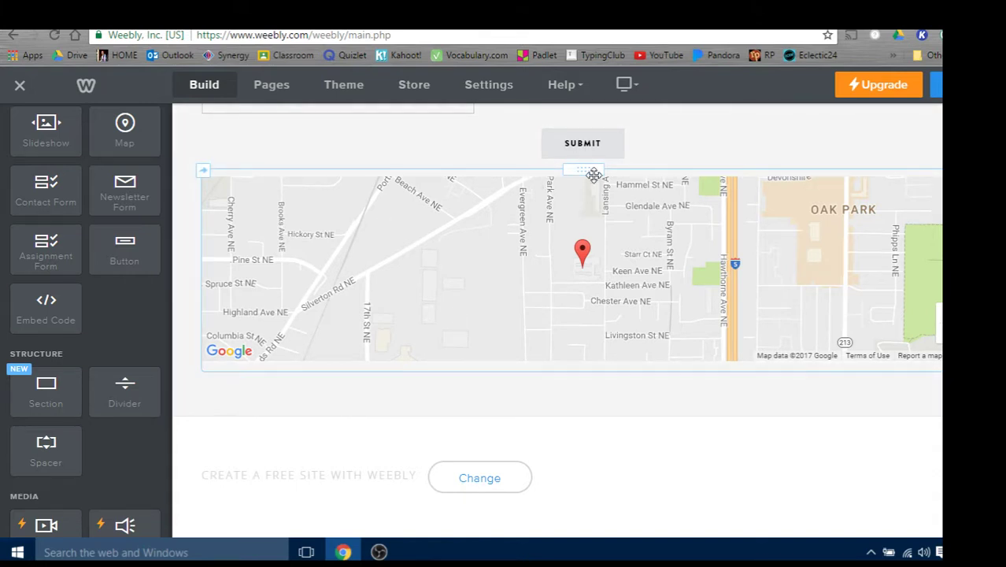
pyautogui.moveTo(116, 247); pyautogui.dragTo(257, 485)
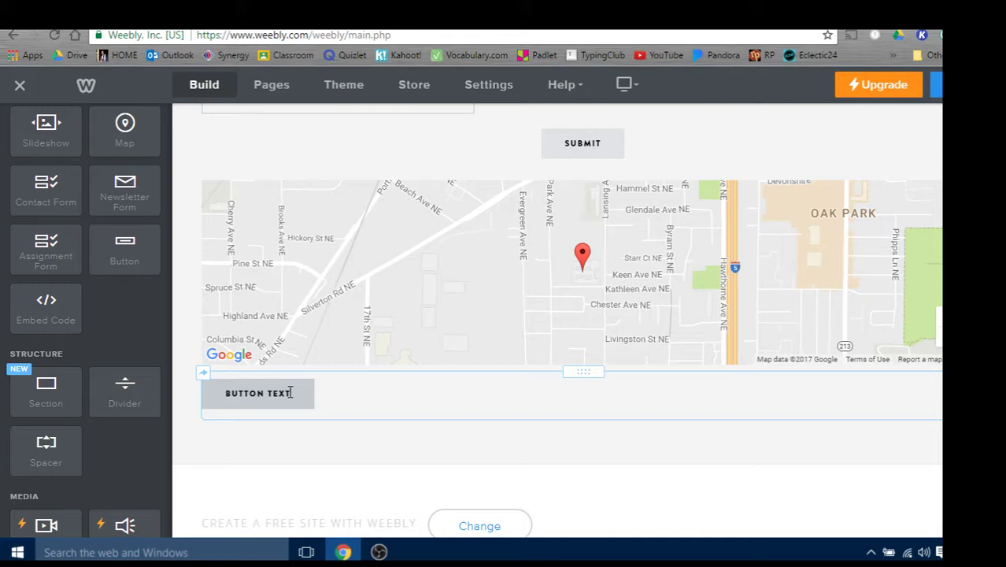
# Relabel the new button 'Google Classroom' and give it the solid black button style.
pyautogui.click(290, 392)
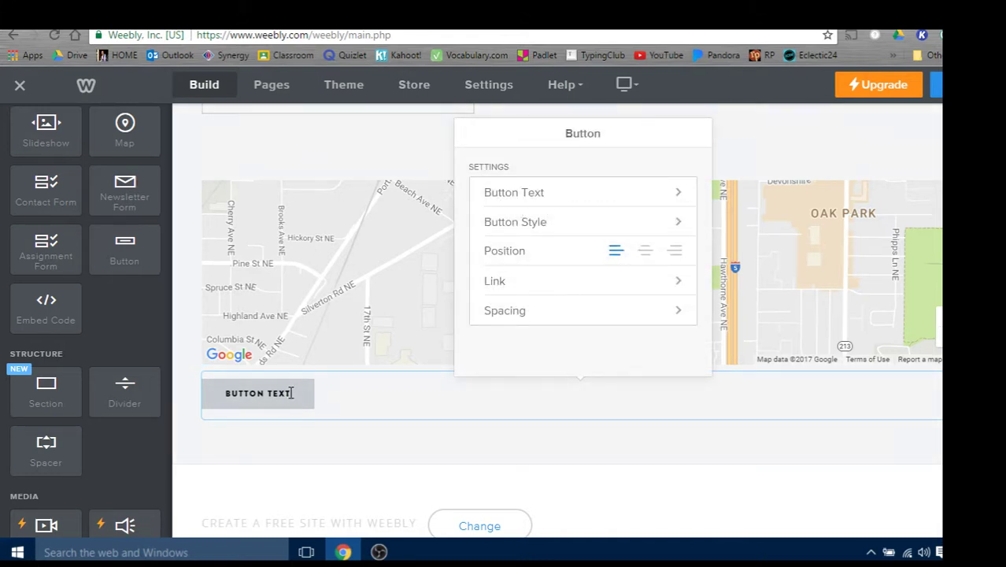
pyautogui.moveTo(289, 392); pyautogui.dragTo(212, 388)
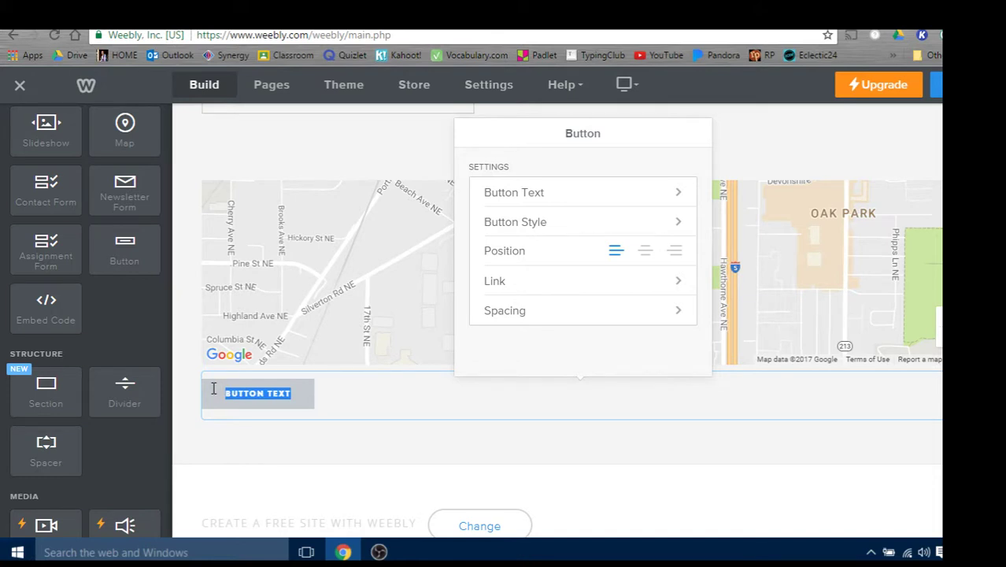
pyautogui.write('Google ')
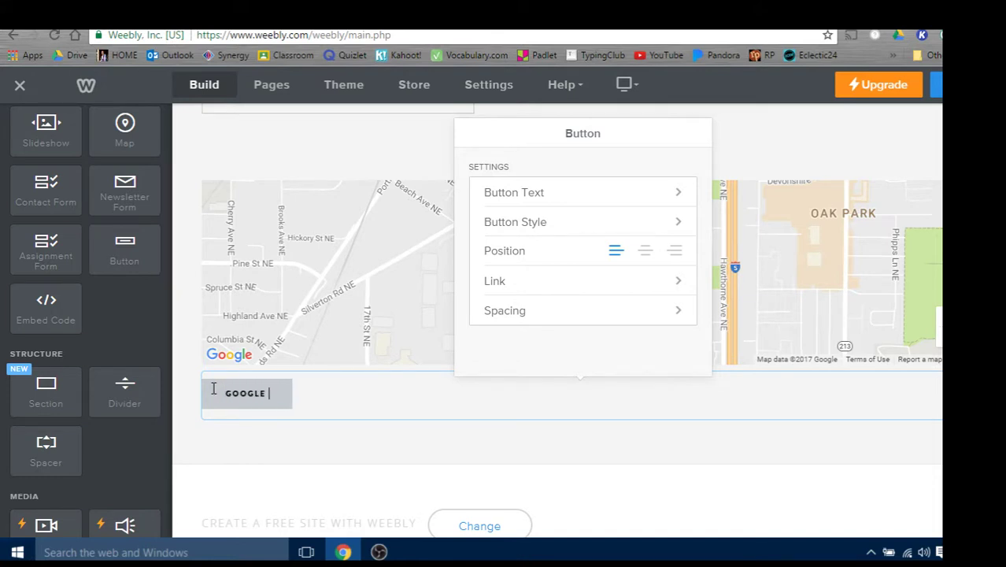
pyautogui.write('Classroom')
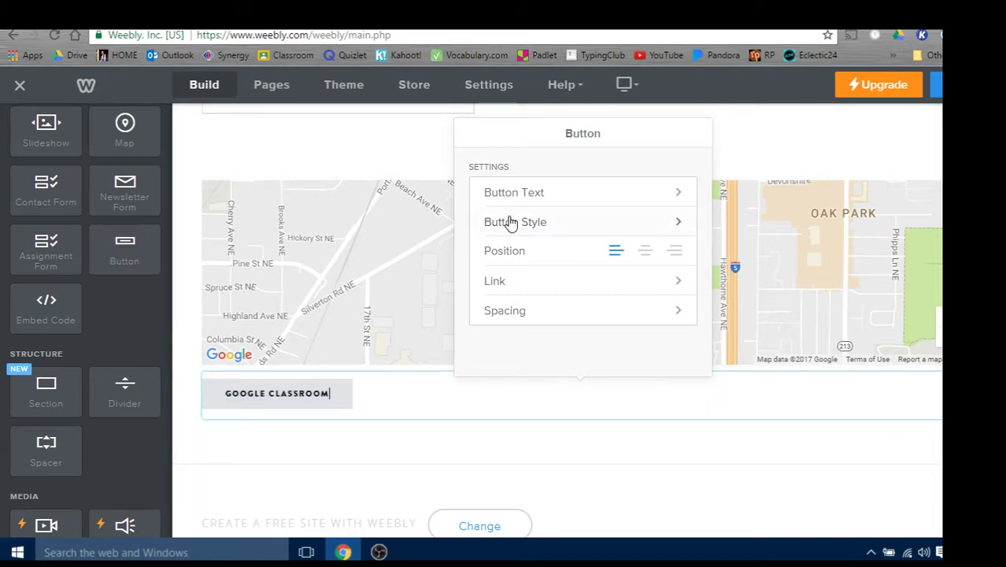
pyautogui.click(673, 222)
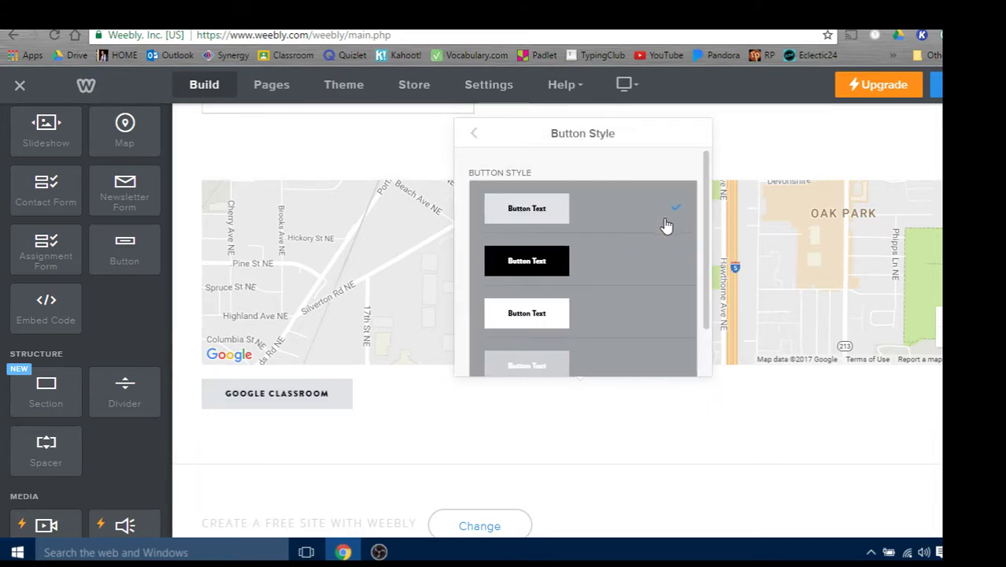
pyautogui.click(522, 268)
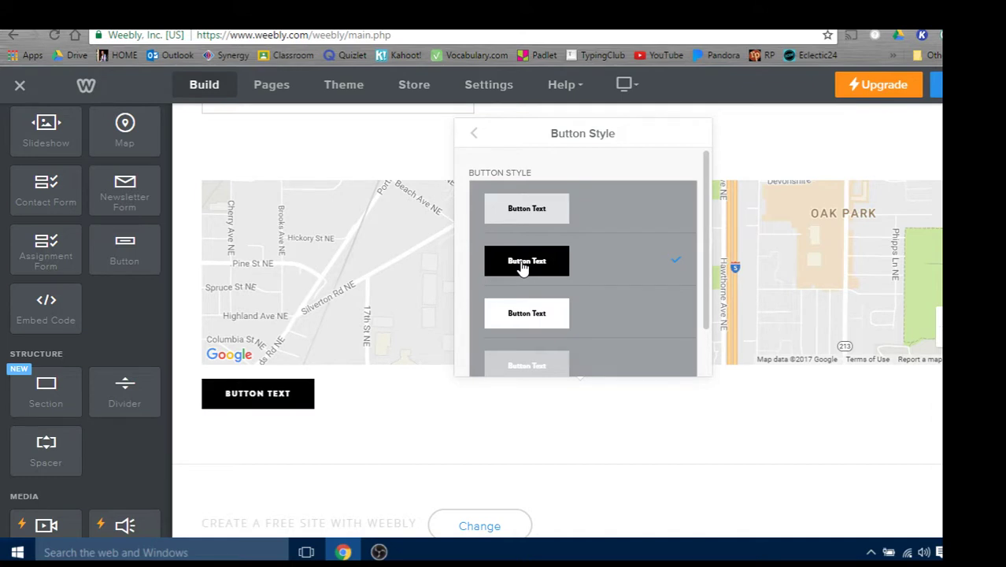
pyautogui.scroll(-1, 624, 247)
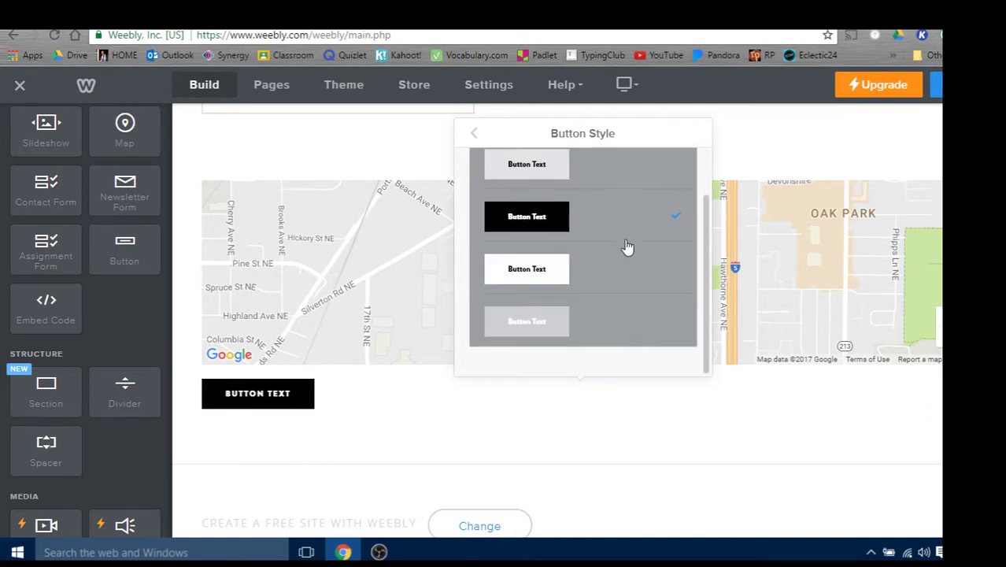
pyautogui.scroll(1, 618, 246)
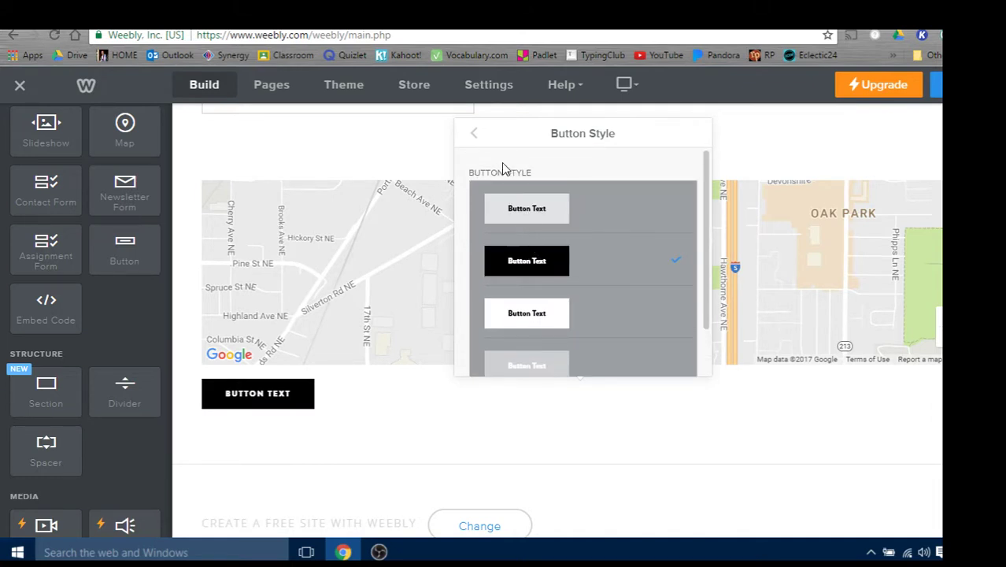
pyautogui.click(473, 133)
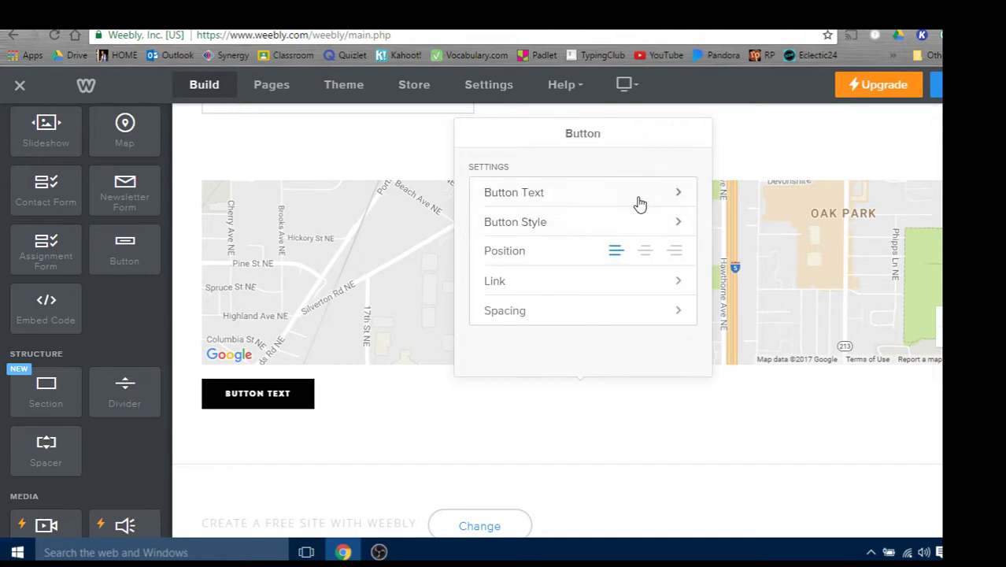
# Re-enter 'Google Classroom' in the button's Button Text setting.
pyautogui.click(673, 195)
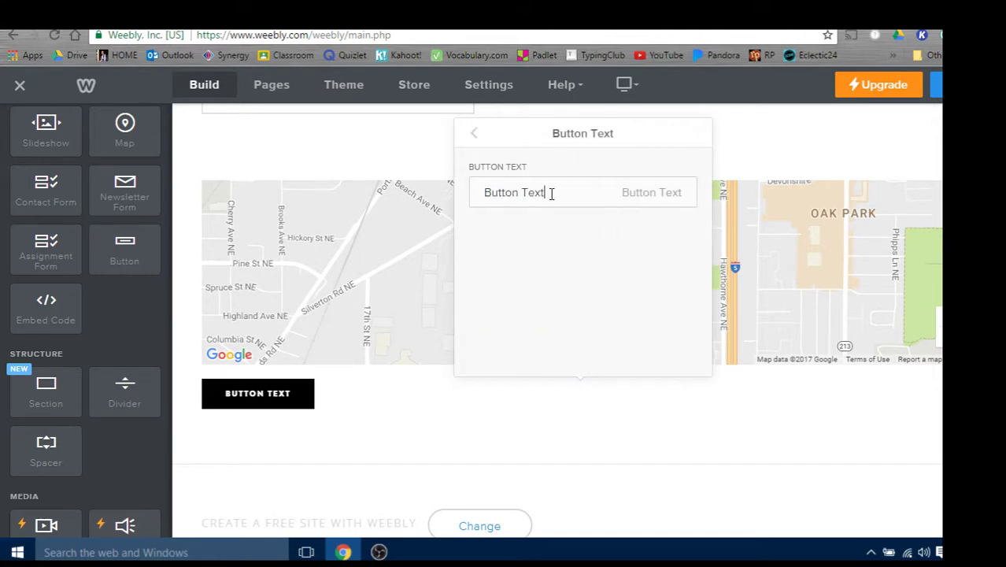
pyautogui.click(443, 202)
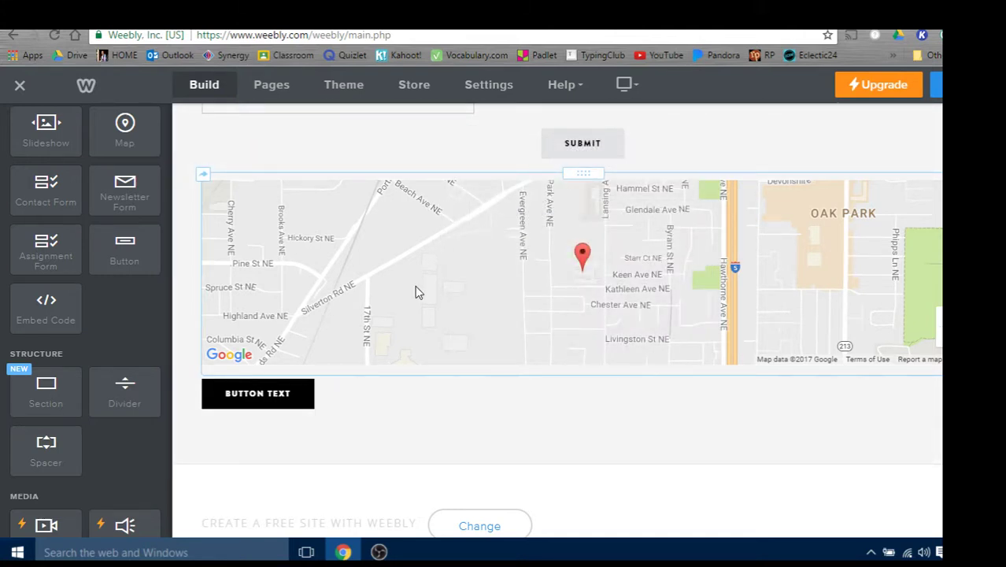
pyautogui.click(246, 395)
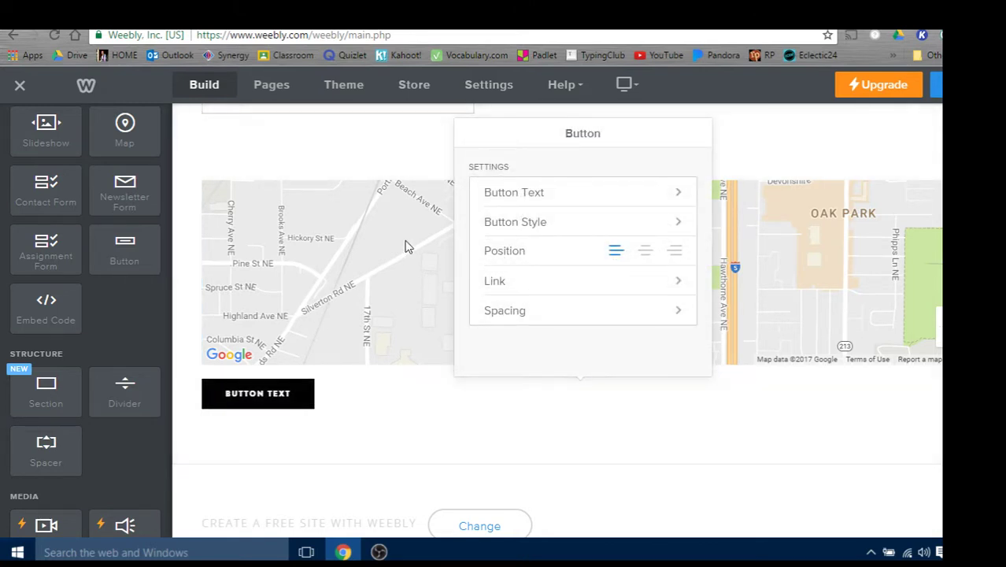
pyautogui.click(673, 197)
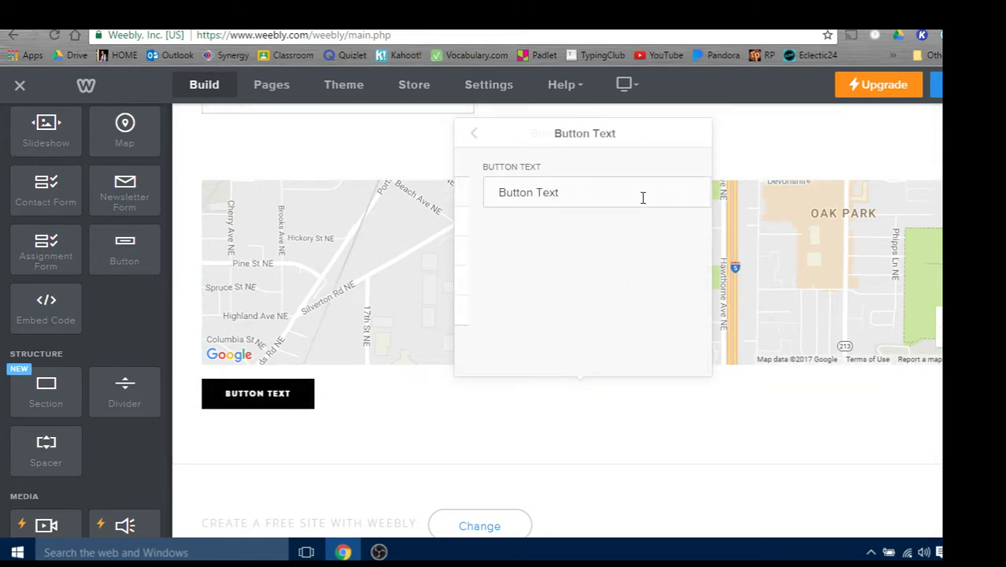
pyautogui.moveTo(555, 193); pyautogui.dragTo(474, 188)
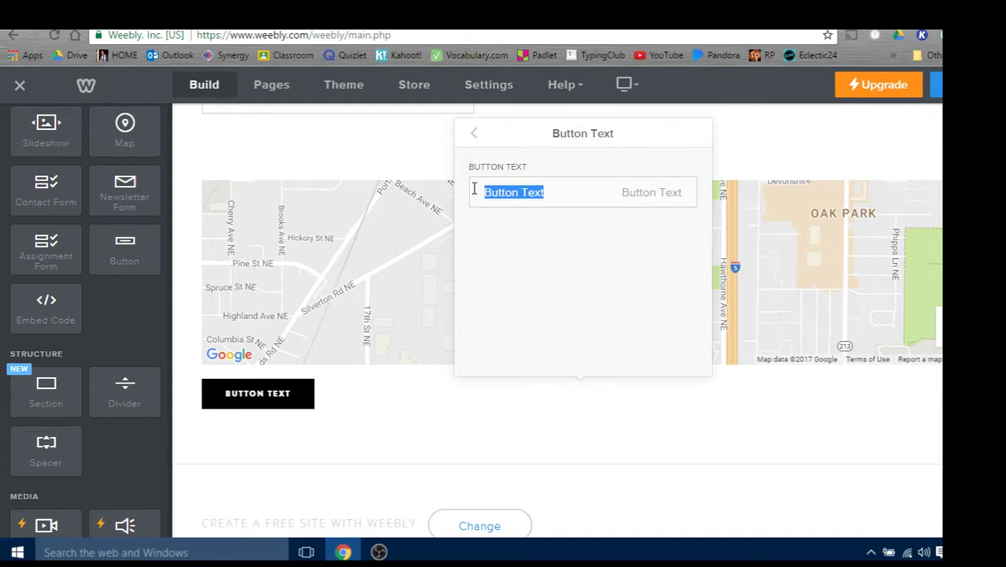
pyautogui.write('Goo')
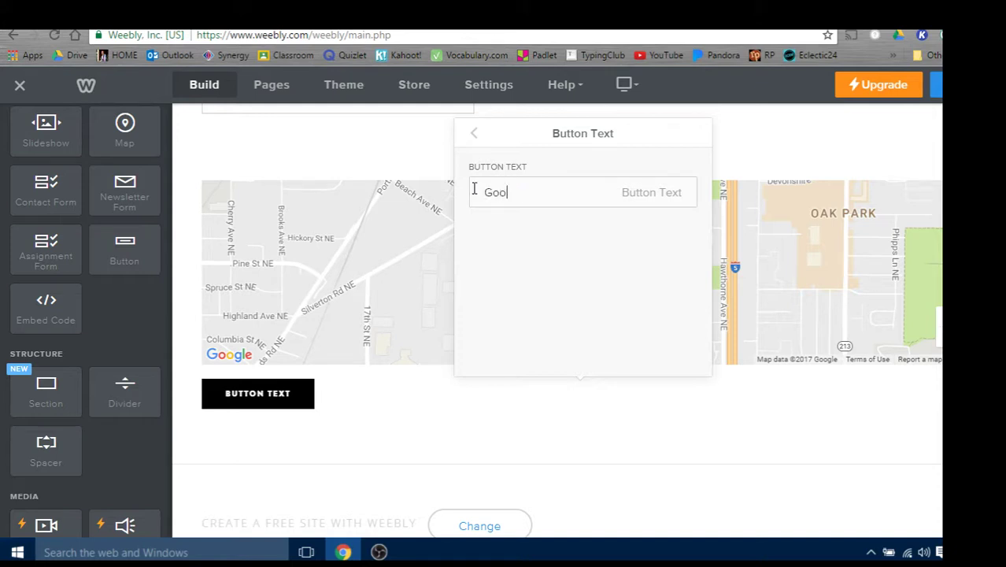
pyautogui.write('gle ')
pyautogui.write('rtoo')
pyautogui.write('m')
pyautogui.click(474, 133)
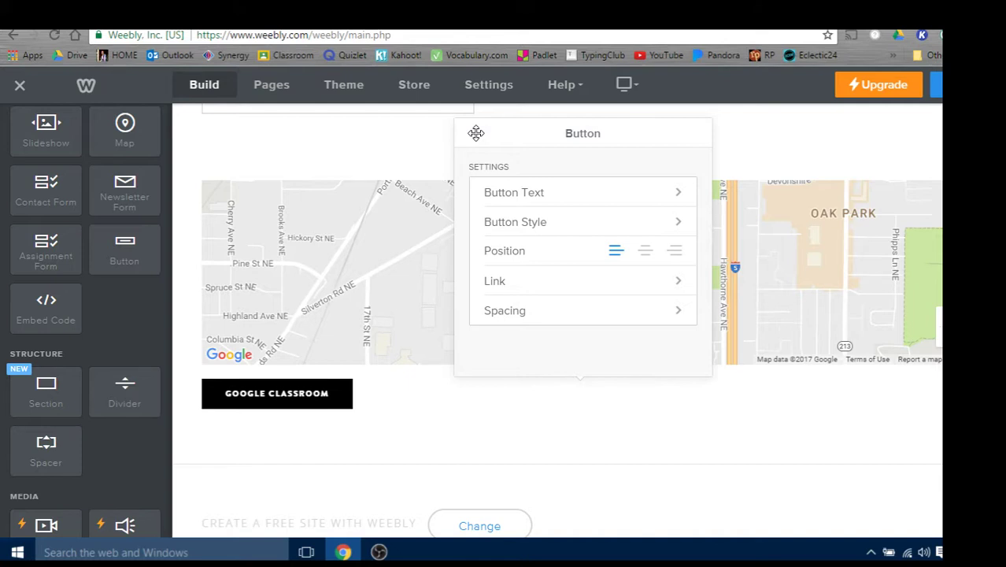
pyautogui.click(646, 250)
pyautogui.click(677, 283)
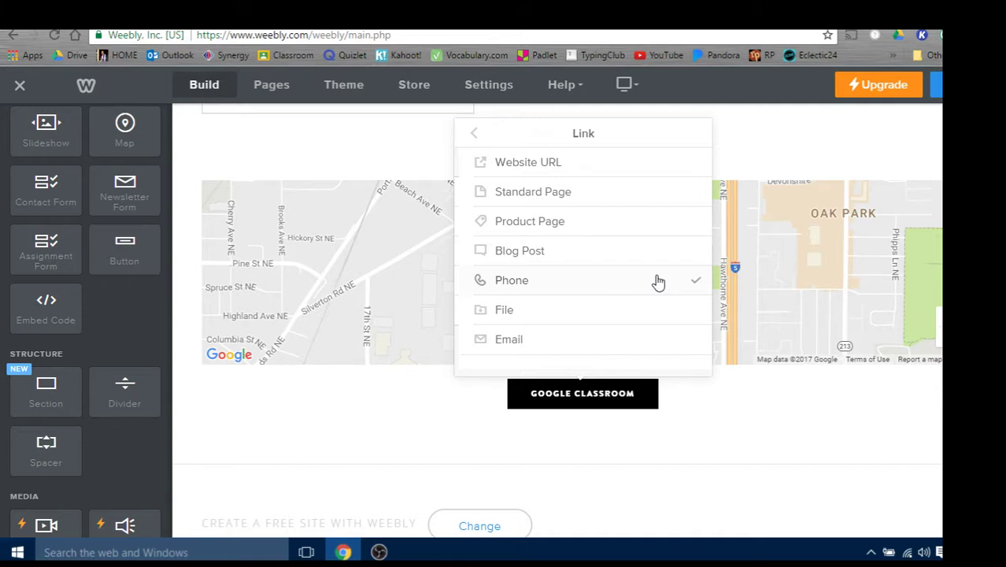
pyautogui.click(529, 162)
pyautogui.write('http:')
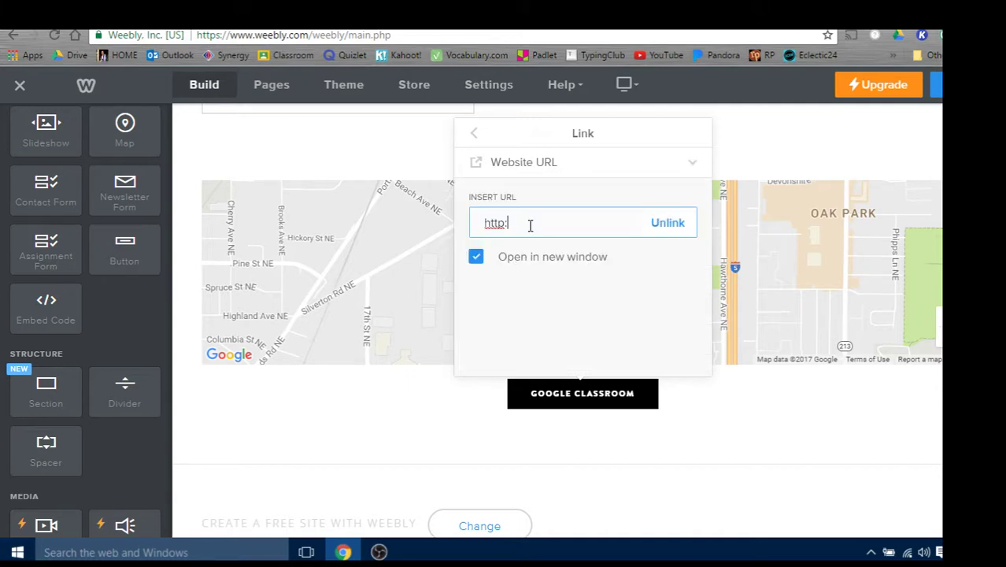
pyautogui.write('//classr')
pyautogui.write('oom.google.com')
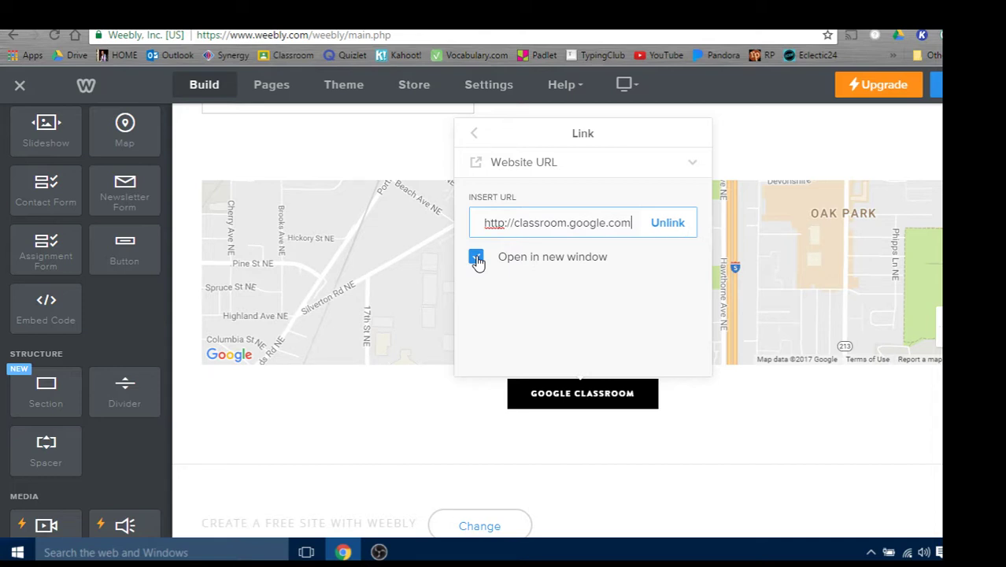
pyautogui.press('Return')
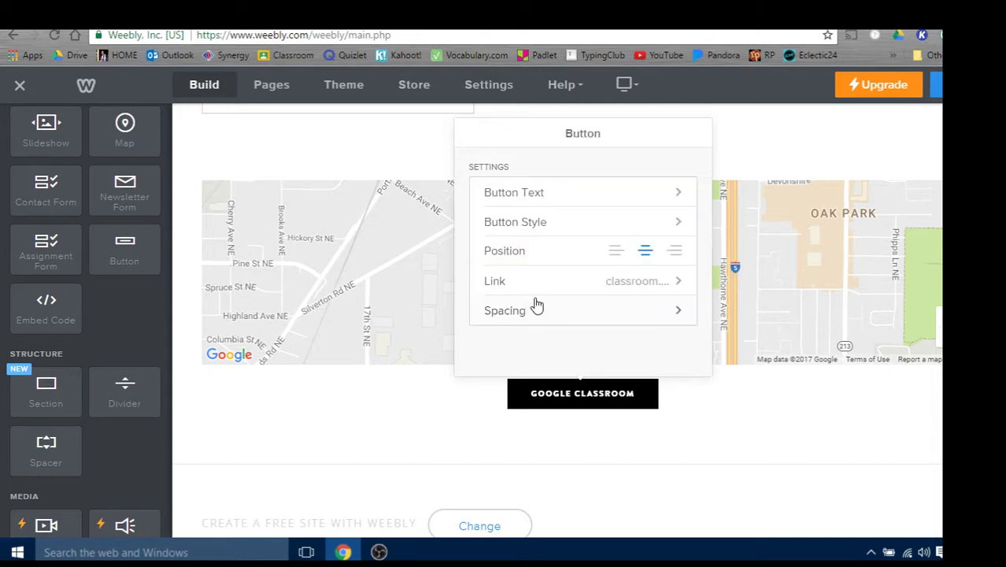
pyautogui.scroll(2, 535, 305)
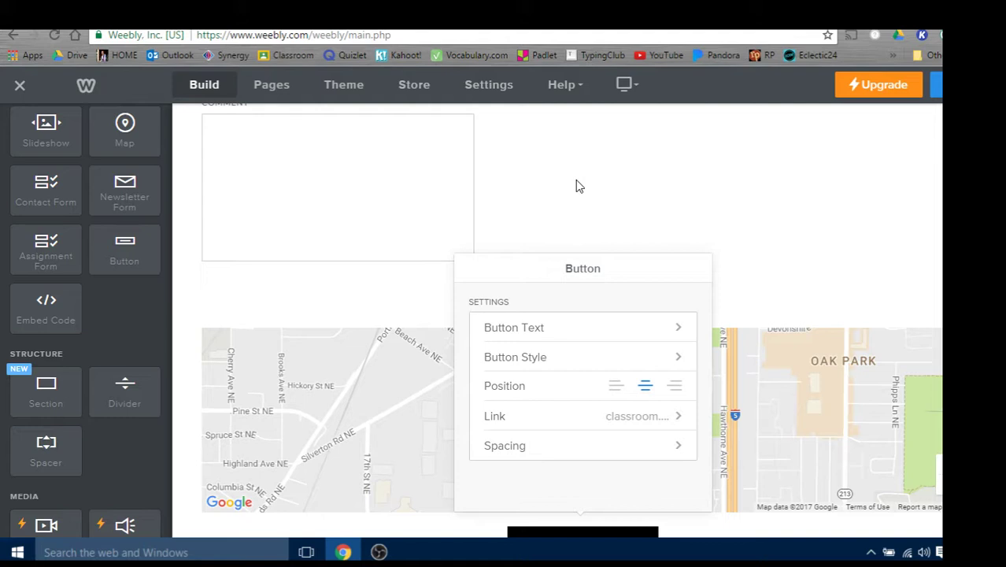
# Place a second button below Google Classroom, centered and with the solid black style.
pyautogui.moveTo(126, 256); pyautogui.dragTo(158, 329)
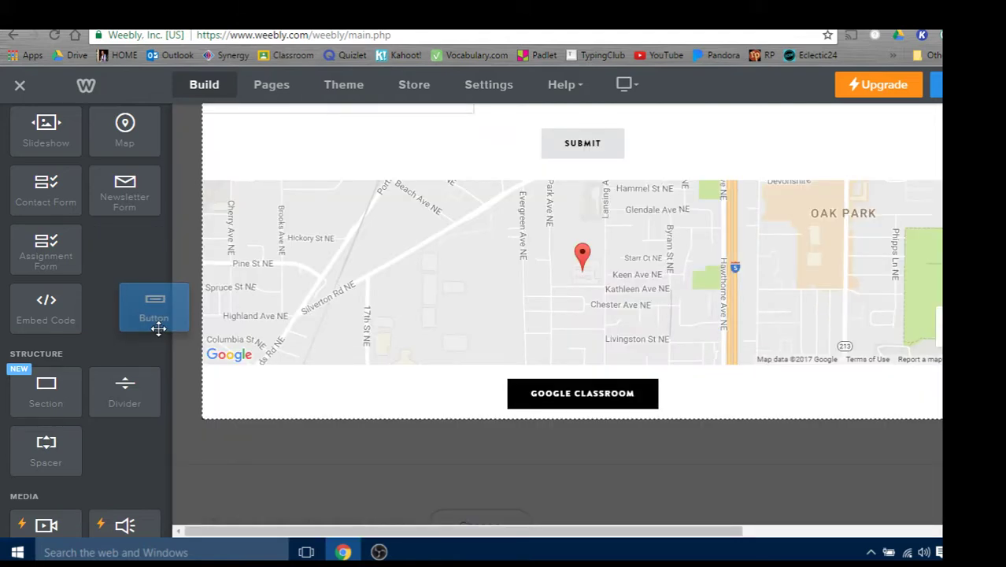
pyautogui.moveTo(159, 329); pyautogui.dragTo(528, 469)
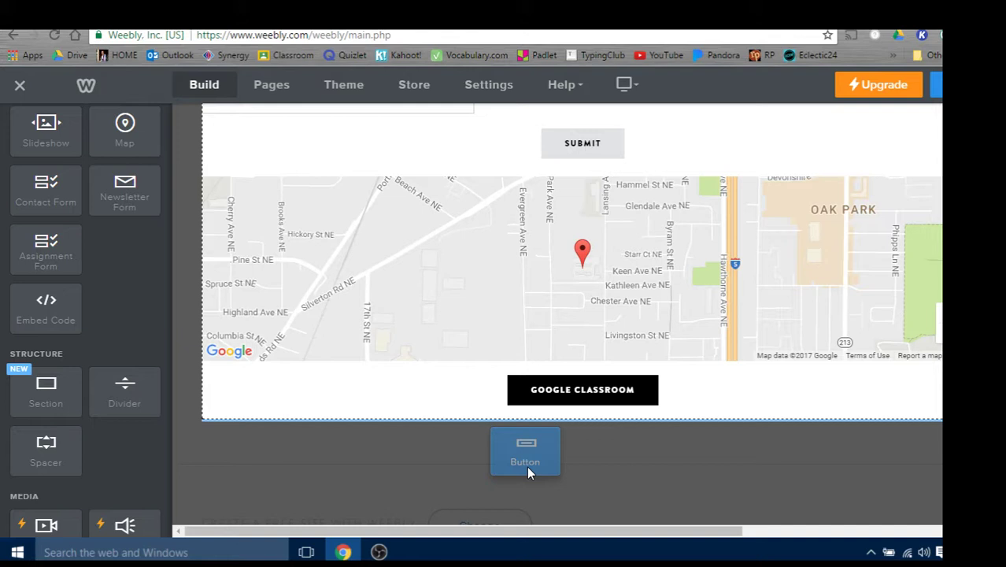
pyautogui.moveTo(527, 466); pyautogui.dragTo(526, 466)
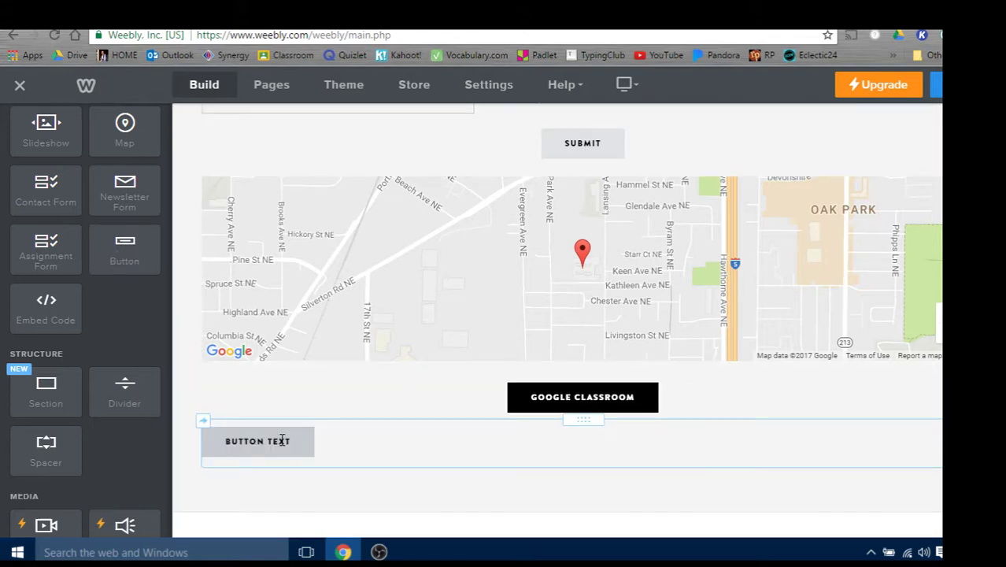
pyautogui.click(282, 441)
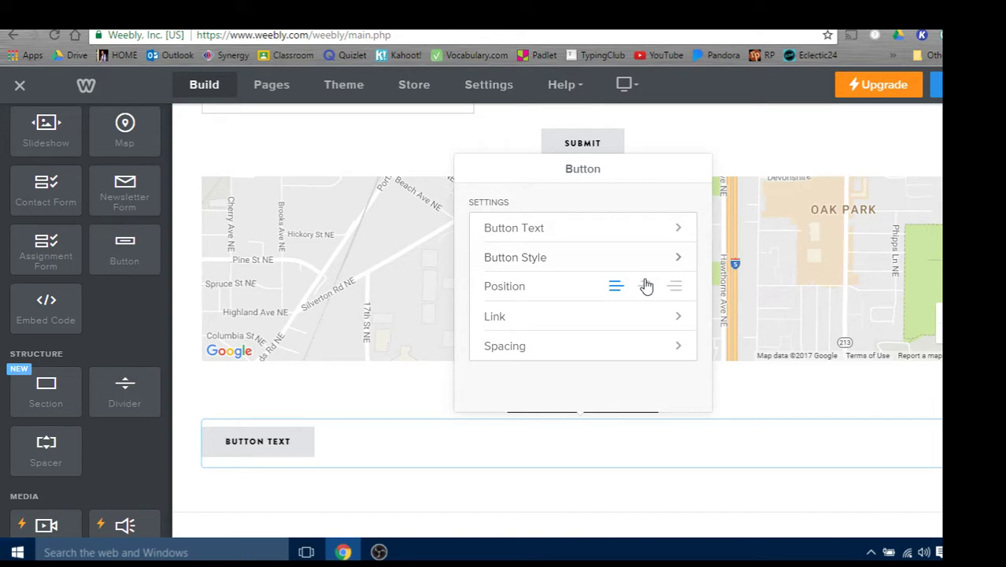
pyautogui.click(646, 285)
pyautogui.click(515, 257)
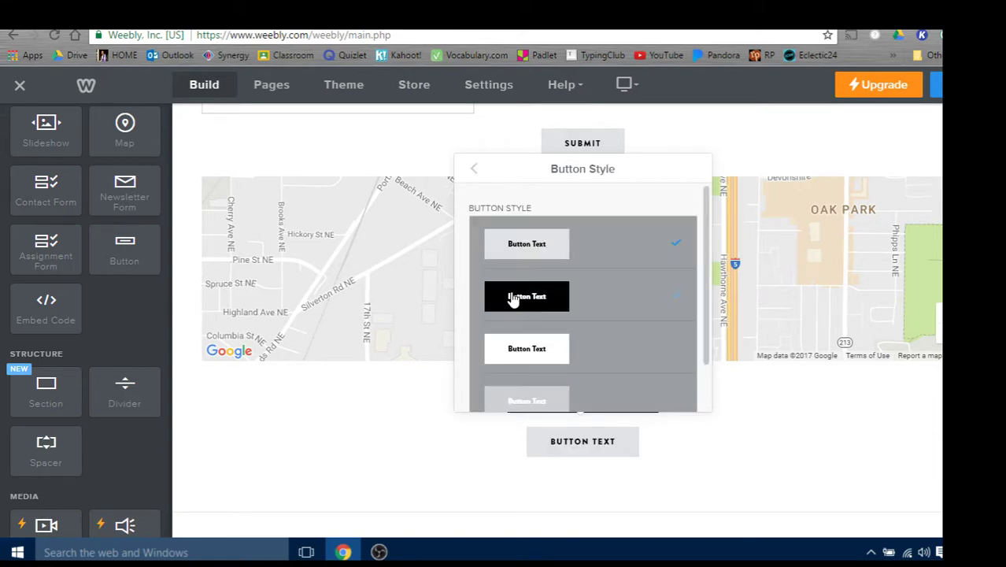
pyautogui.click(513, 298)
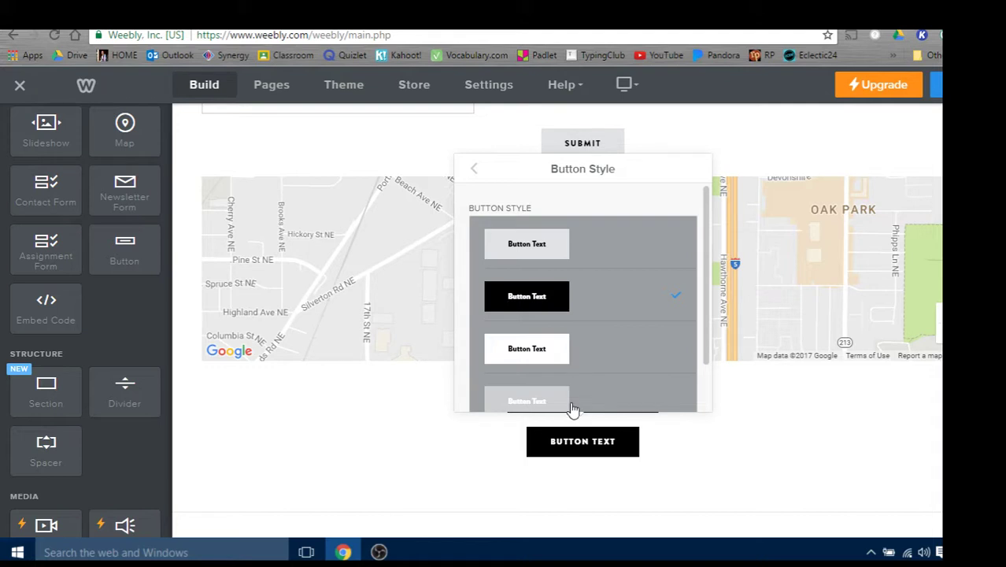
pyautogui.click(474, 167)
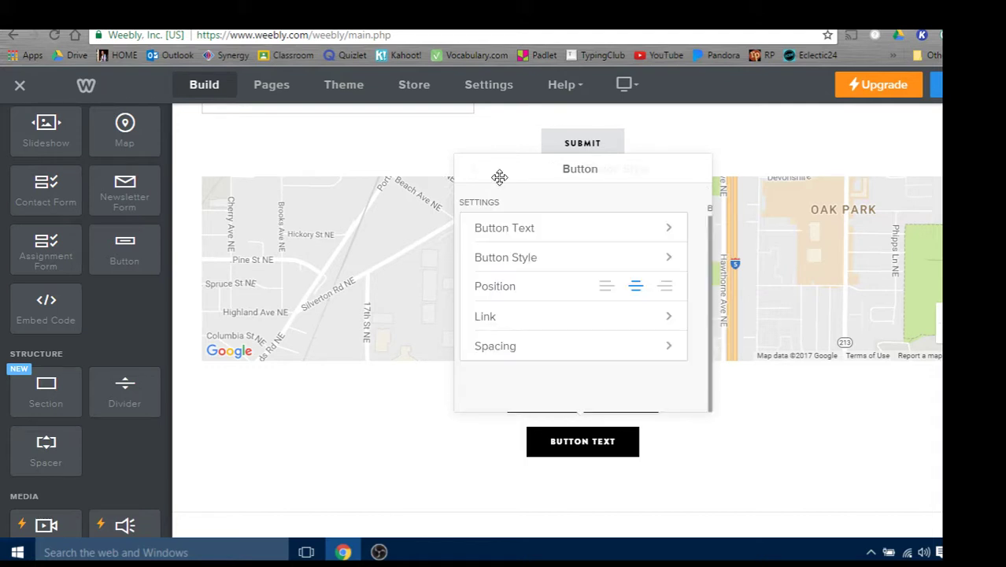
# Label the second button 'Waldo Middle School'.
pyautogui.click(577, 226)
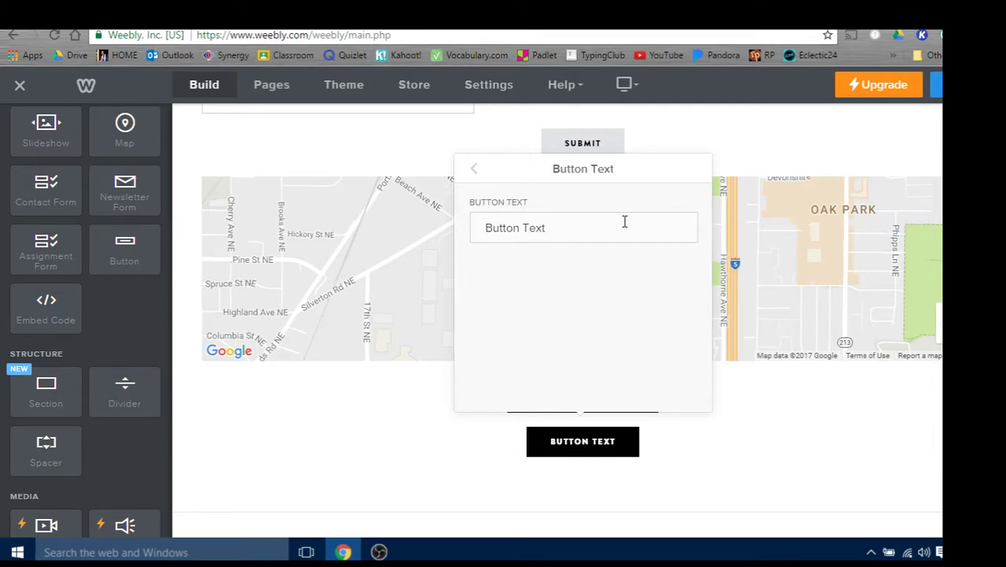
pyautogui.write('Wald')
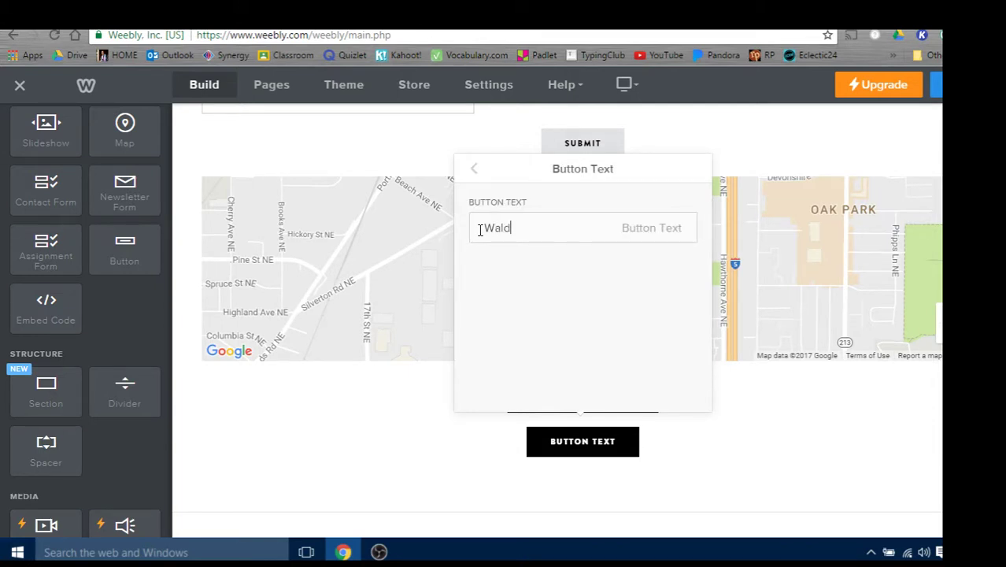
pyautogui.write('o Mi')
pyautogui.write('ddle School')
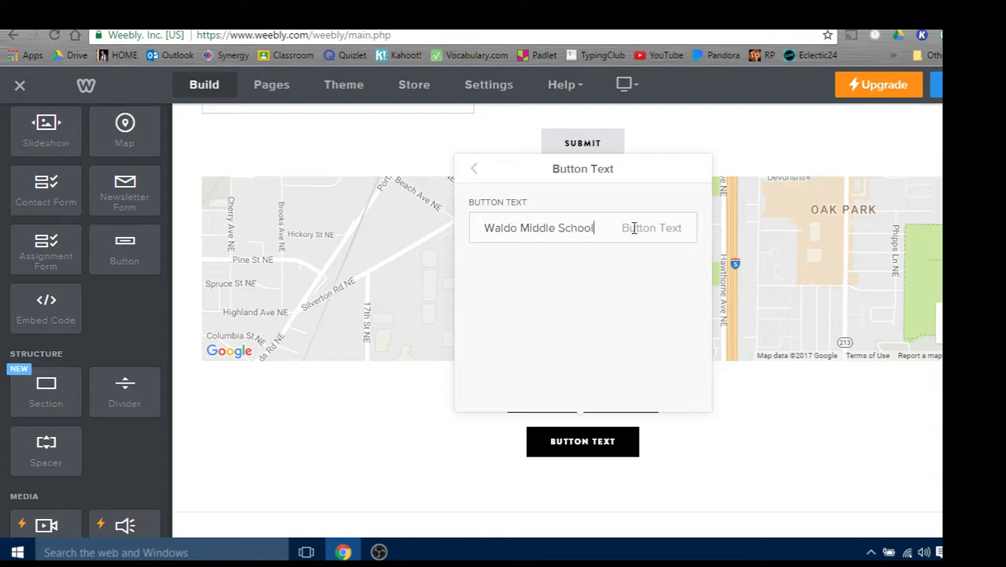
pyautogui.click(605, 434)
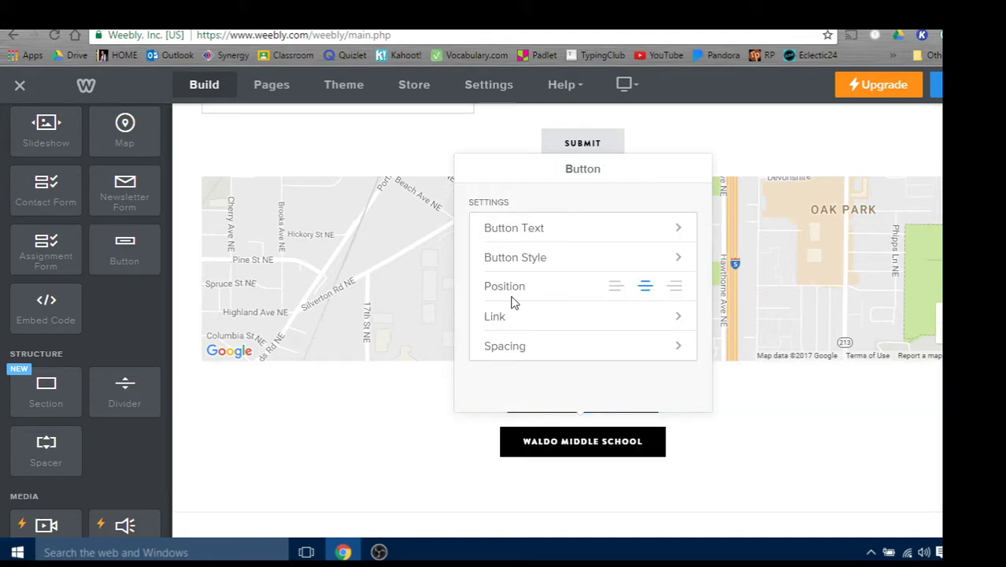
pyautogui.click(682, 319)
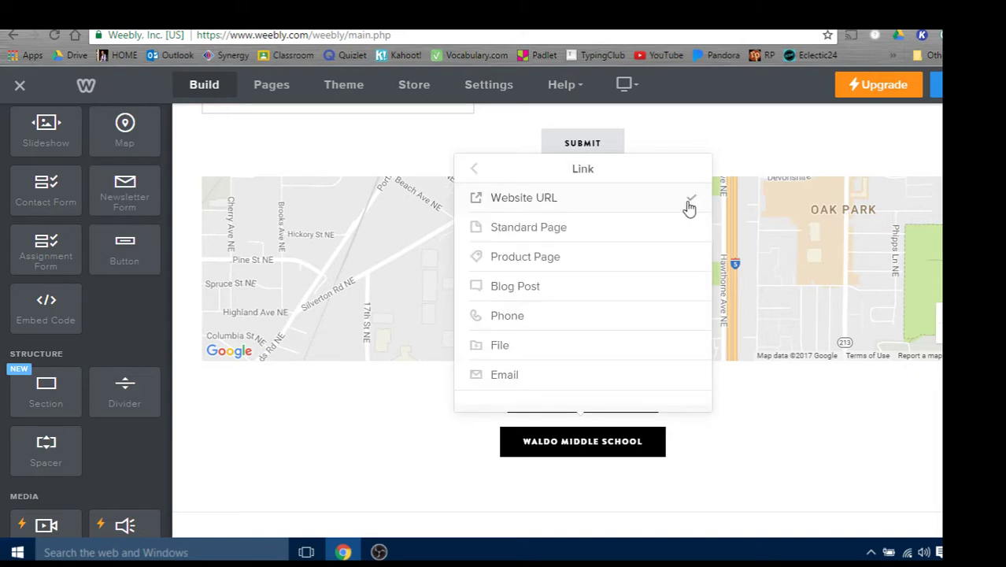
pyautogui.click(550, 200)
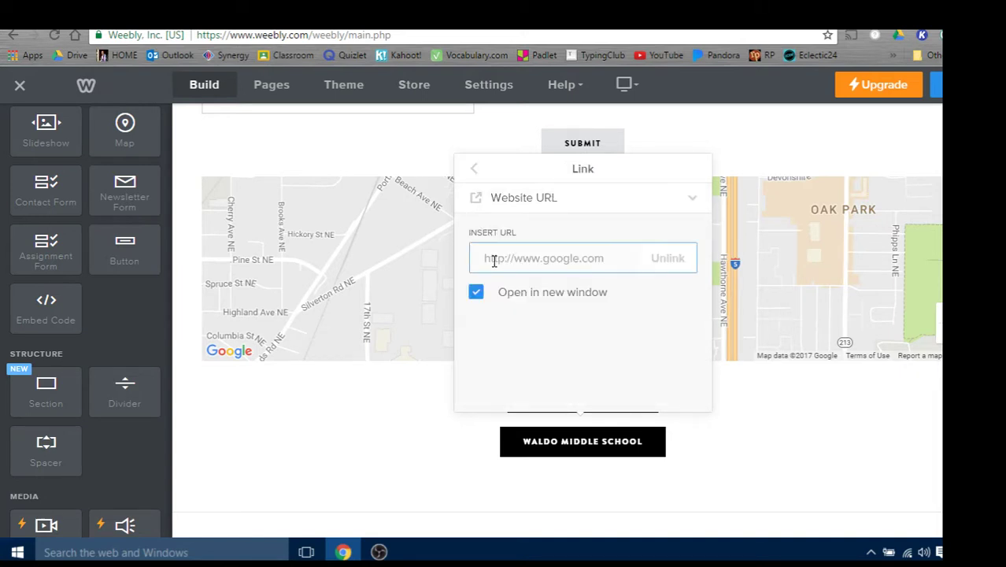
pyautogui.write('http://wal')
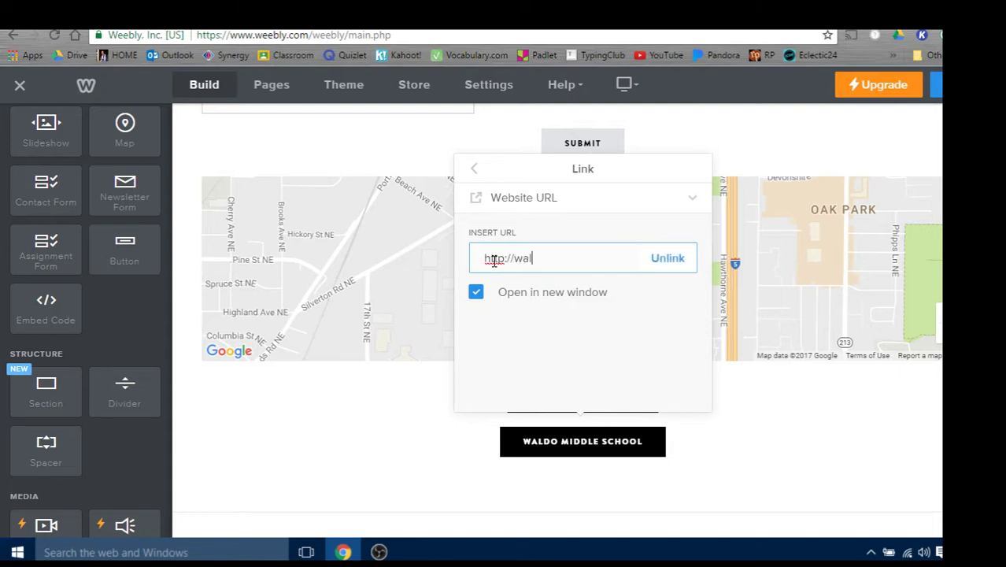
pyautogui.write('do.salkeiz.k112.or.us')
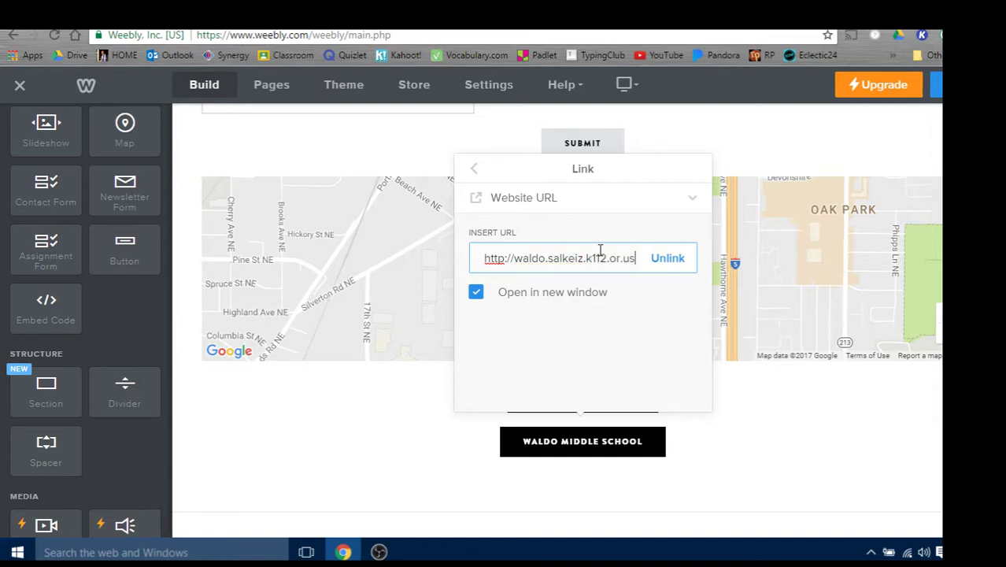
pyautogui.click(600, 258)
pyautogui.press('BackSpace')
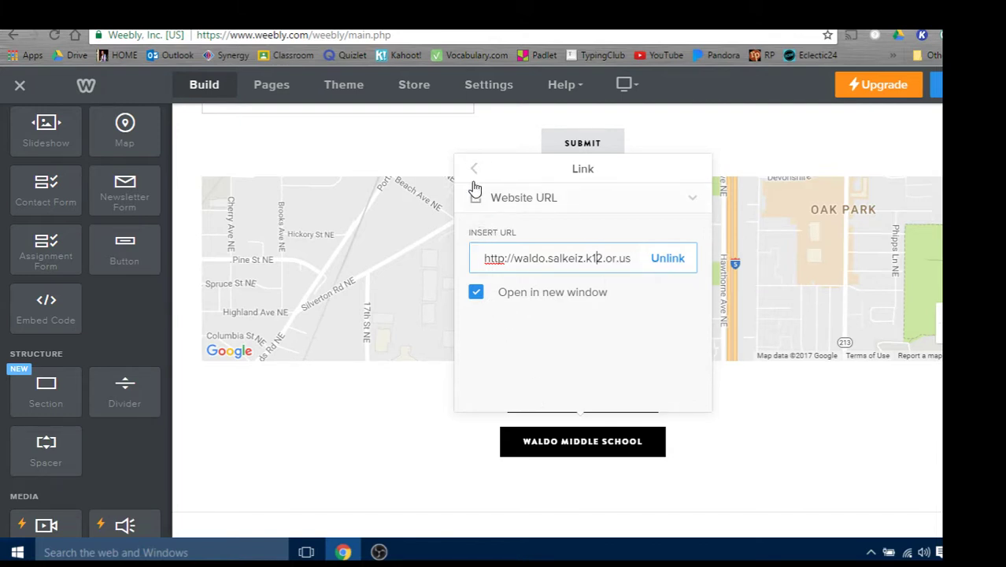
pyautogui.click(474, 179)
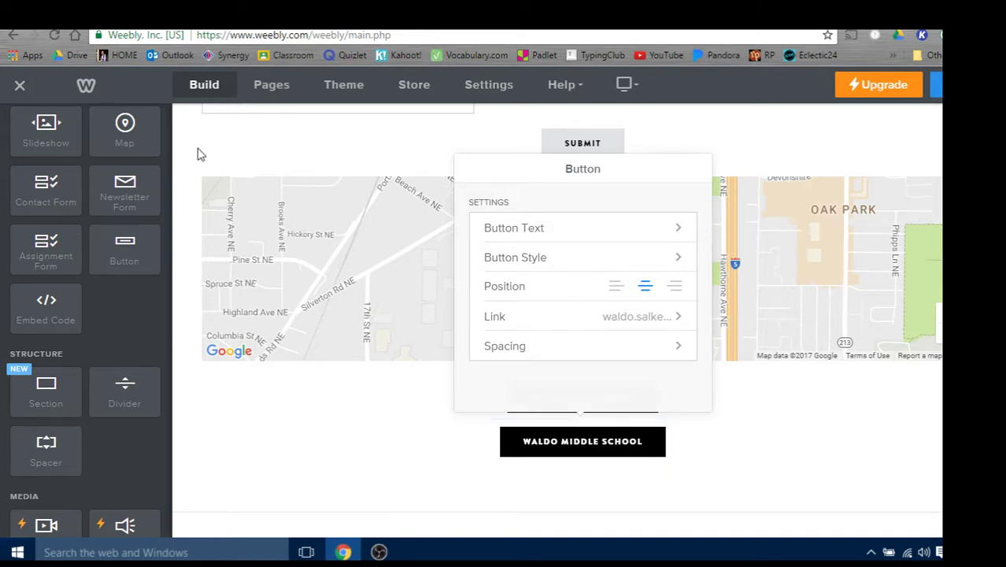
# Scroll up to the header and back down to the Contact Me form.
pyautogui.scroll(2, 199, 148)
pyautogui.scroll(3, 199, 148)
pyautogui.scroll(4, 199, 148)
pyautogui.scroll(2, 199, 148)
pyautogui.scroll(2, 199, 148)
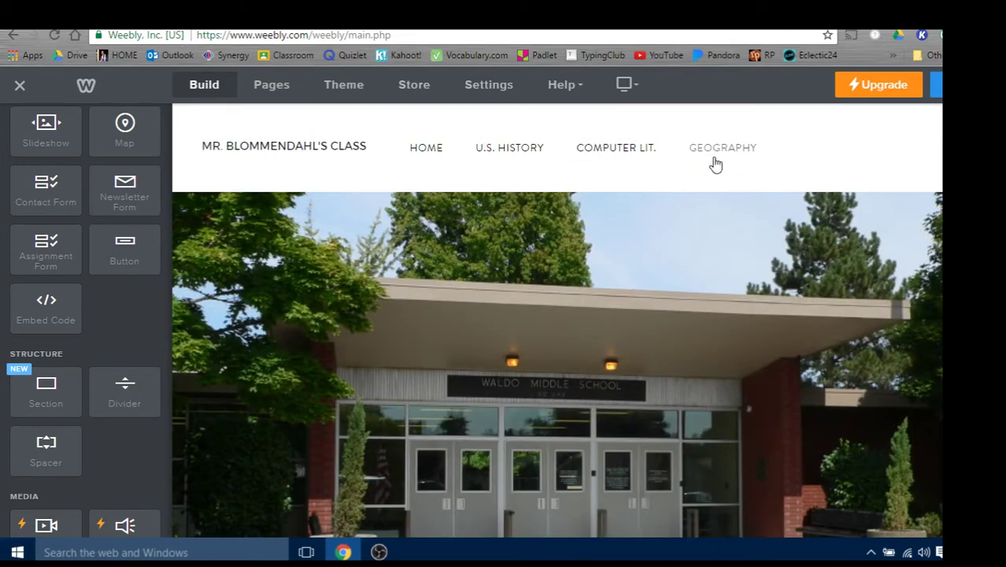
pyautogui.scroll(-2, 437, 214)
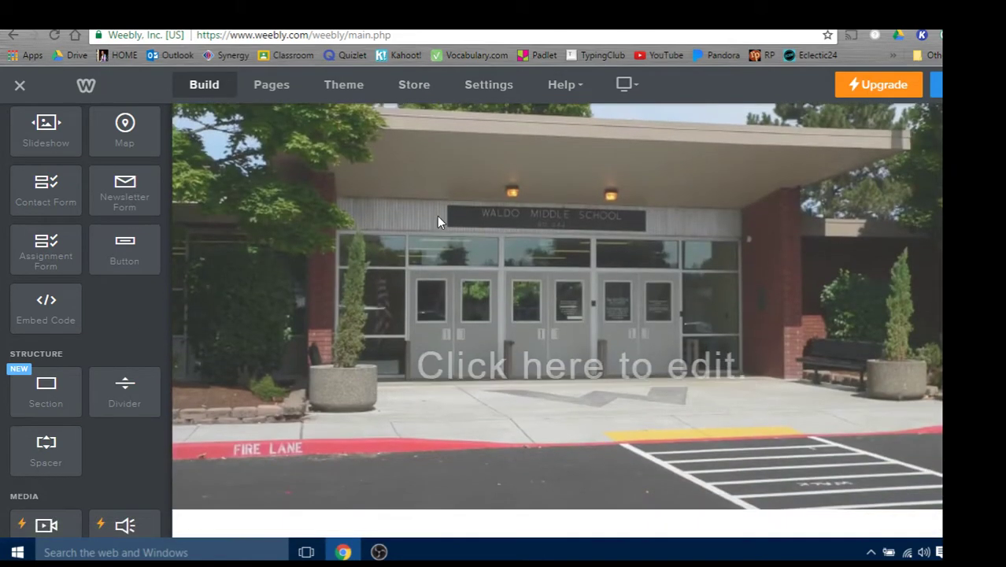
pyautogui.scroll(-2, 385, 202)
pyautogui.scroll(-3, 385, 202)
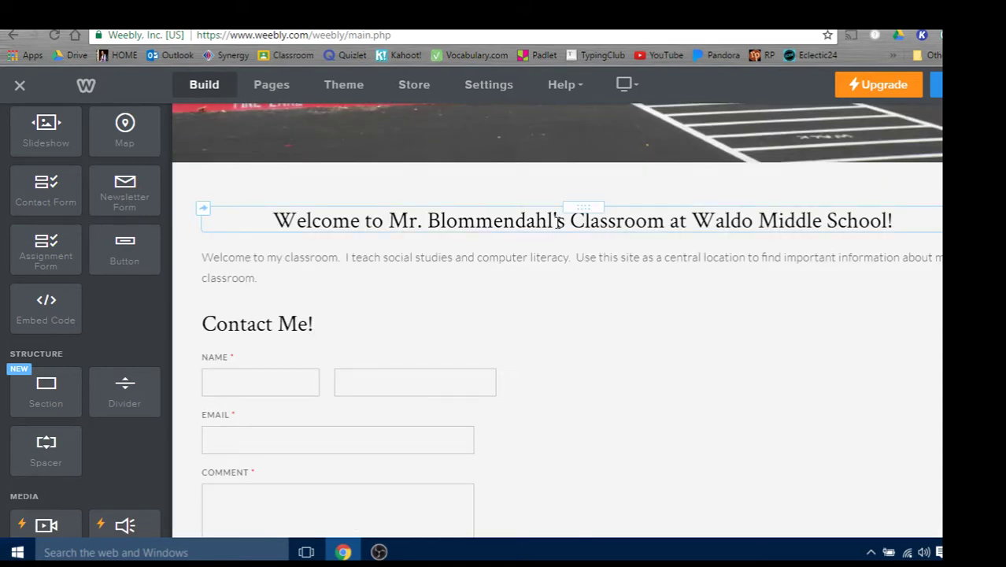
pyautogui.scroll(-2, 392, 256)
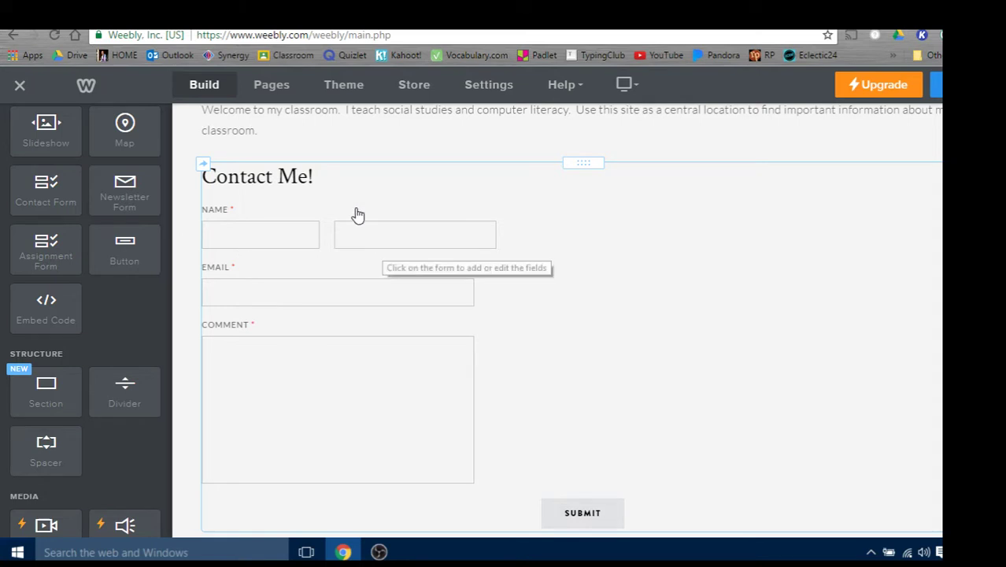
# Review the contact form's Form Options and Spacing margins, then select the Comment box.
pyautogui.click(384, 183)
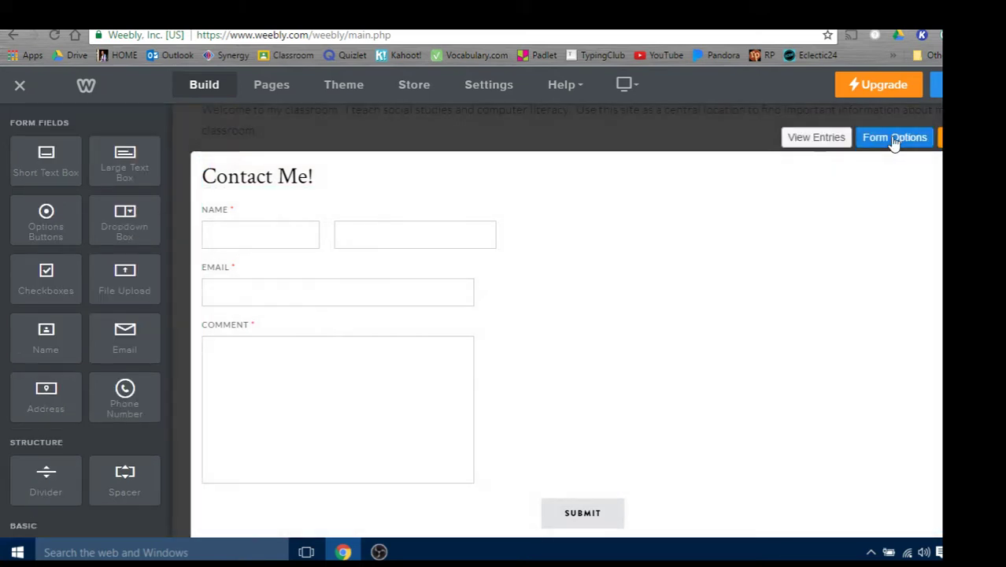
pyautogui.click(895, 140)
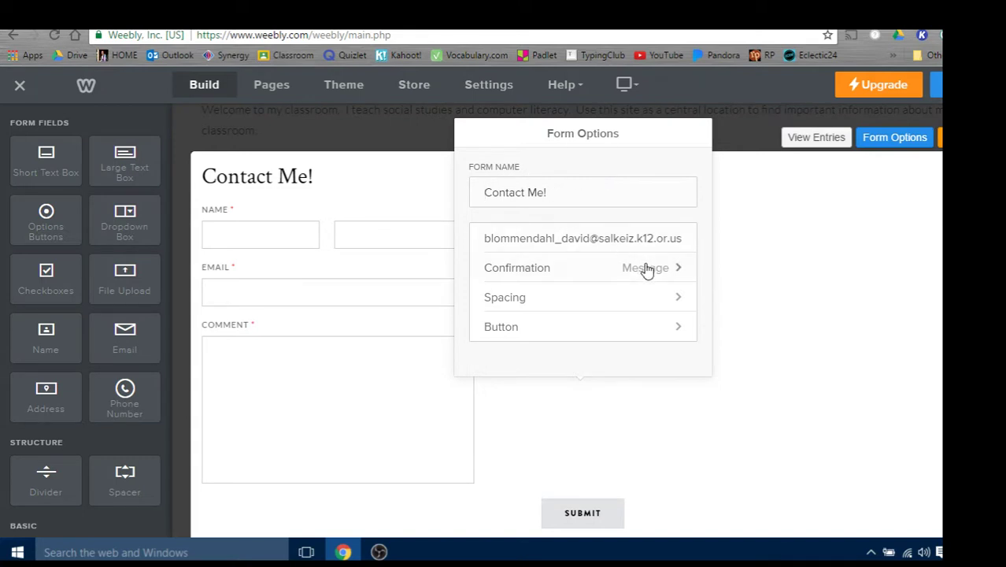
pyautogui.click(678, 303)
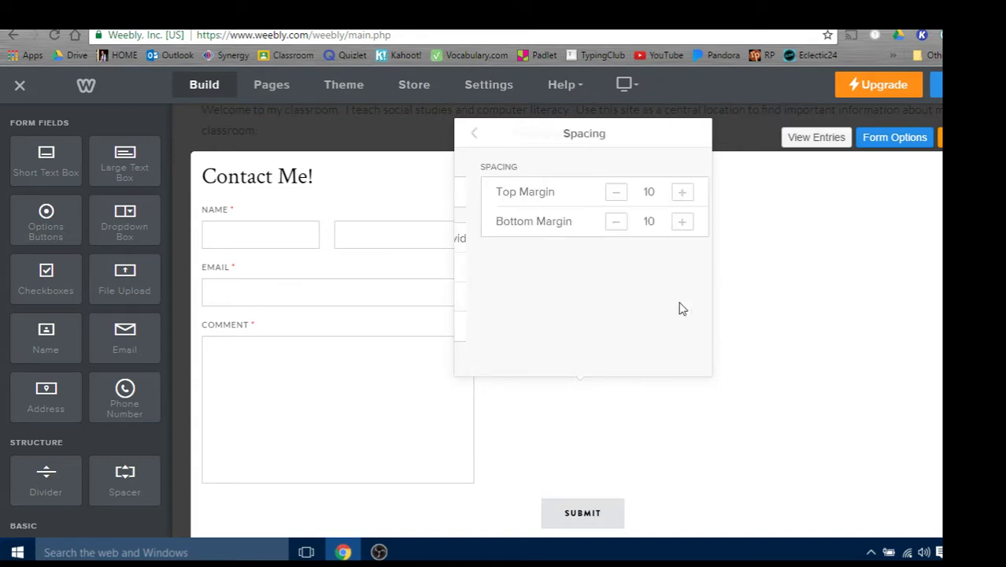
pyautogui.click(474, 133)
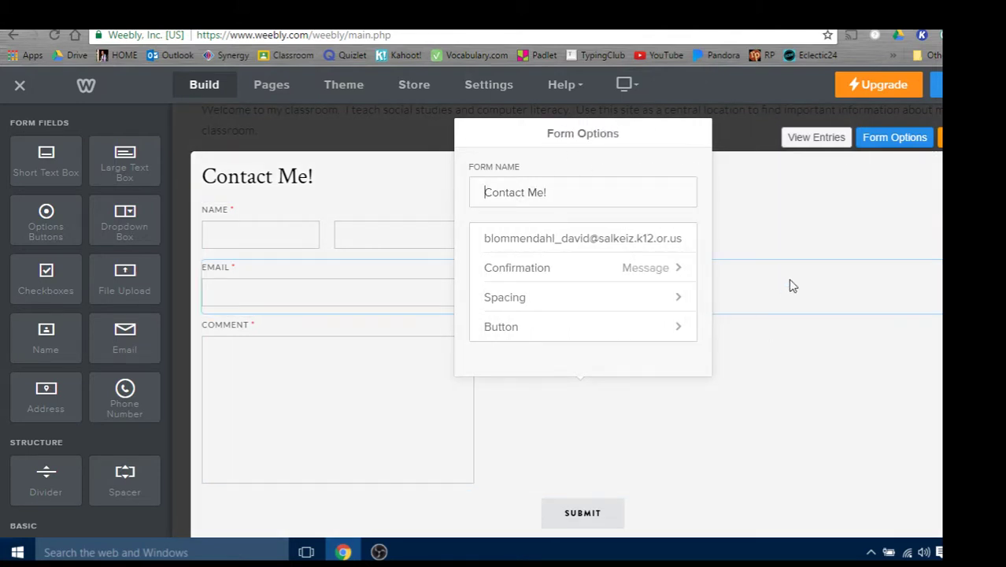
pyautogui.click(801, 348)
pyautogui.scroll(-5, 754, 320)
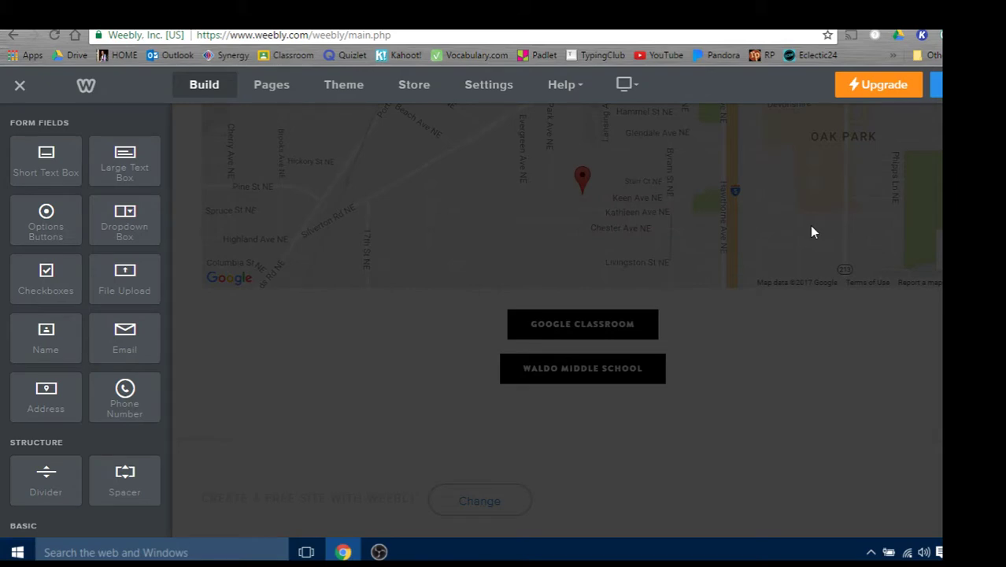
# Leave contact form editing by deselecting the form.
pyautogui.scroll(2, 781, 259)
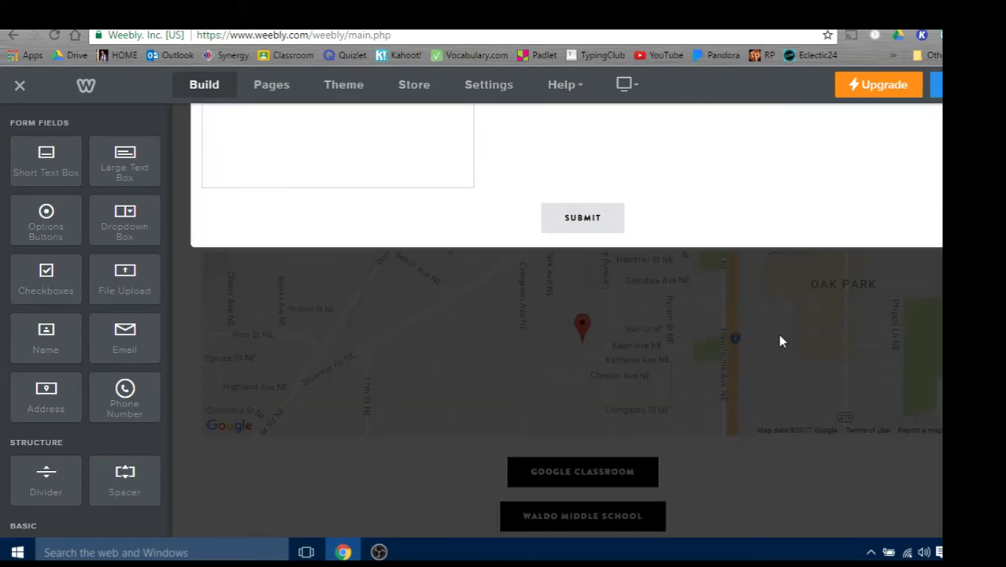
pyautogui.scroll(-2, 778, 335)
pyautogui.scroll(7, 774, 335)
pyautogui.scroll(5, 774, 335)
pyautogui.scroll(-3, 773, 335)
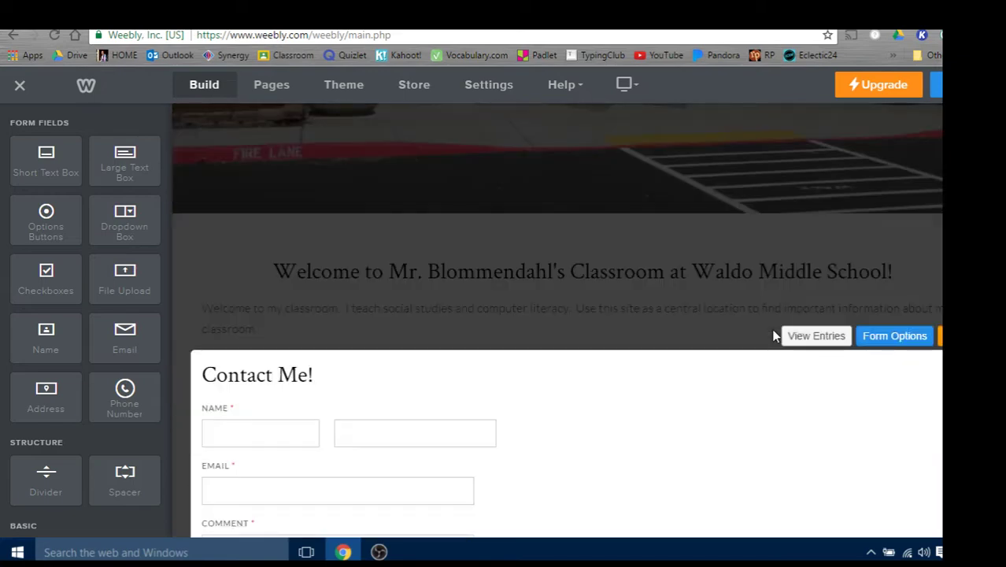
pyautogui.click(952, 337)
# Scroll through the whole home page and back up to the header photo.
pyautogui.scroll(-4, 718, 311)
pyautogui.scroll(-4, 718, 311)
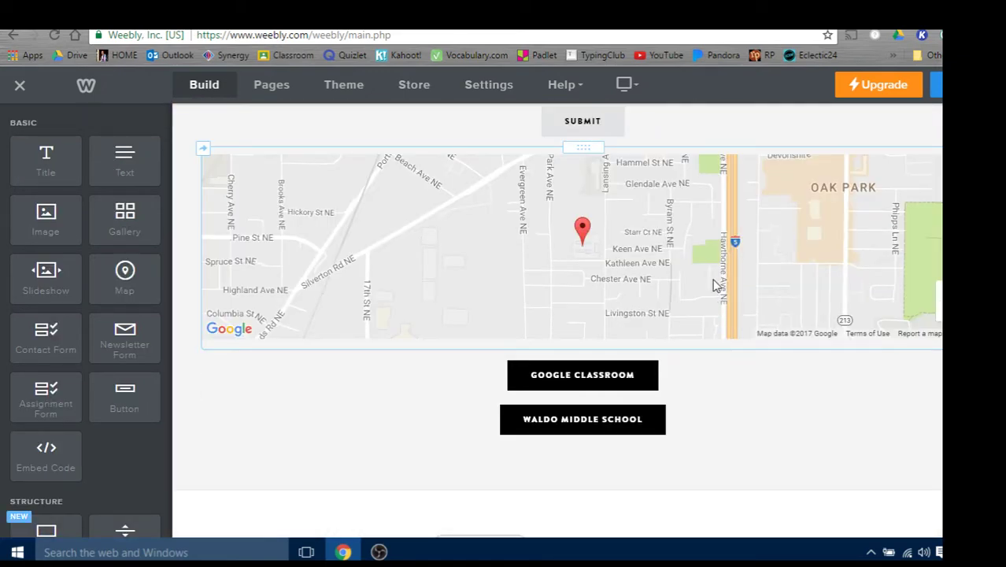
pyautogui.scroll(-1, 712, 288)
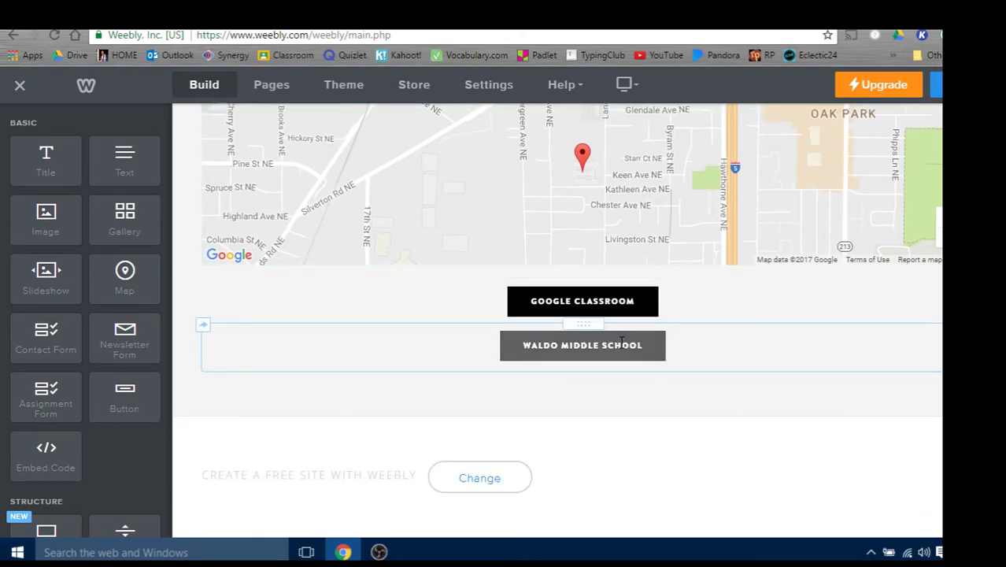
pyautogui.scroll(1, 834, 283)
pyautogui.scroll(4, 838, 275)
pyautogui.scroll(4, 836, 273)
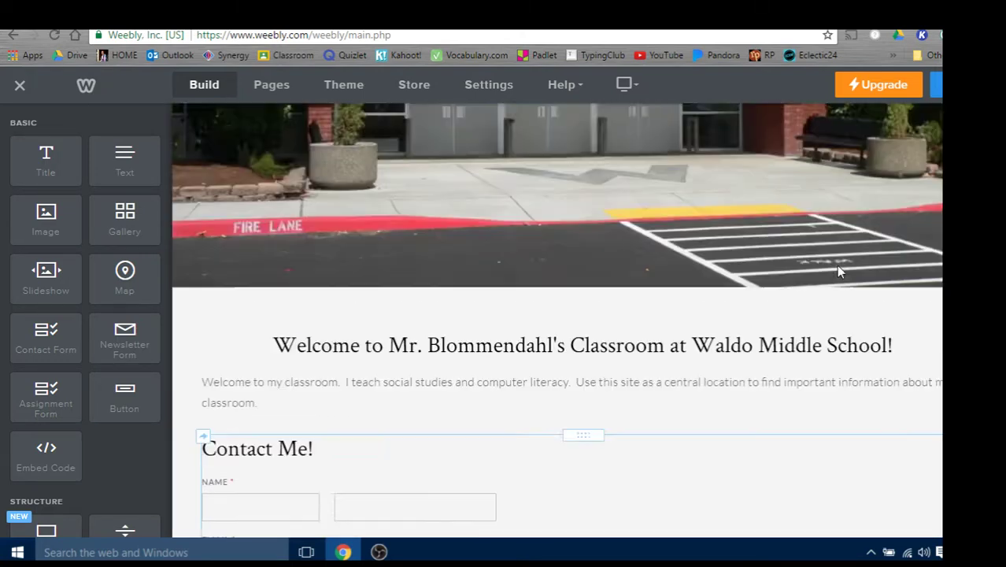
pyautogui.scroll(3, 837, 272)
pyautogui.scroll(2, 836, 272)
pyautogui.scroll(-1, 837, 272)
pyautogui.scroll(-5, 837, 272)
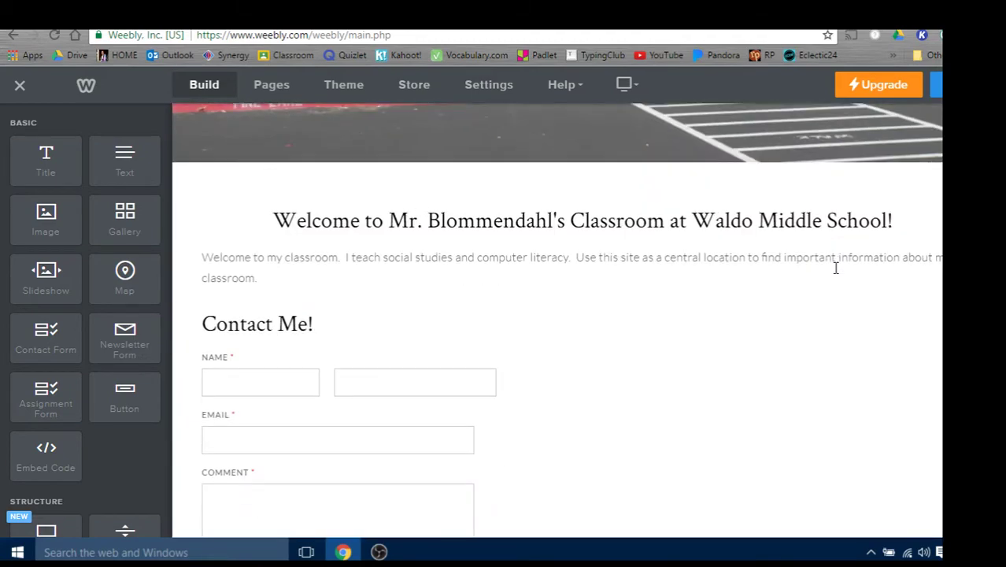
pyautogui.scroll(-4, 836, 273)
pyautogui.scroll(-4, 837, 272)
pyautogui.scroll(4, 835, 274)
pyautogui.scroll(4, 834, 275)
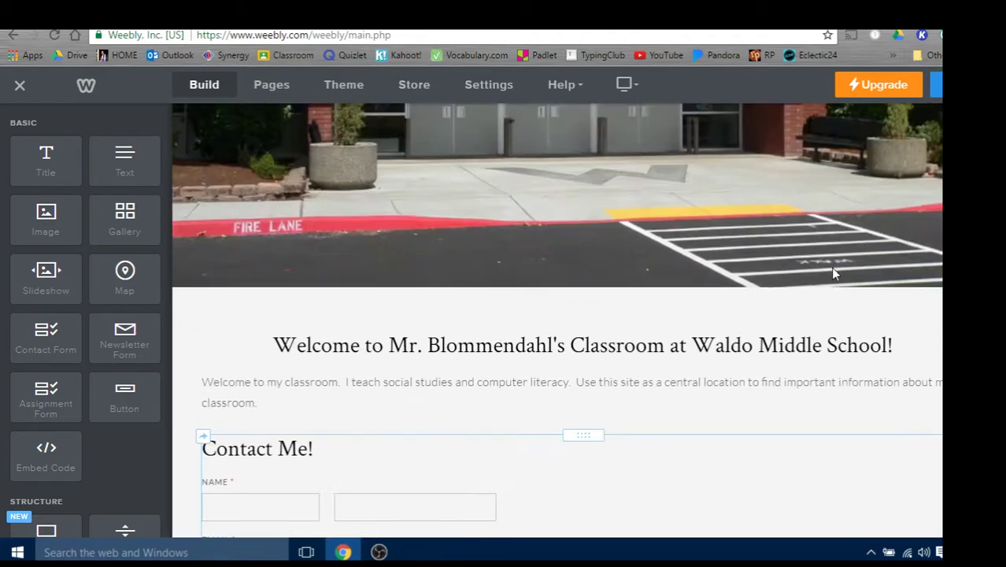
pyautogui.scroll(4, 833, 273)
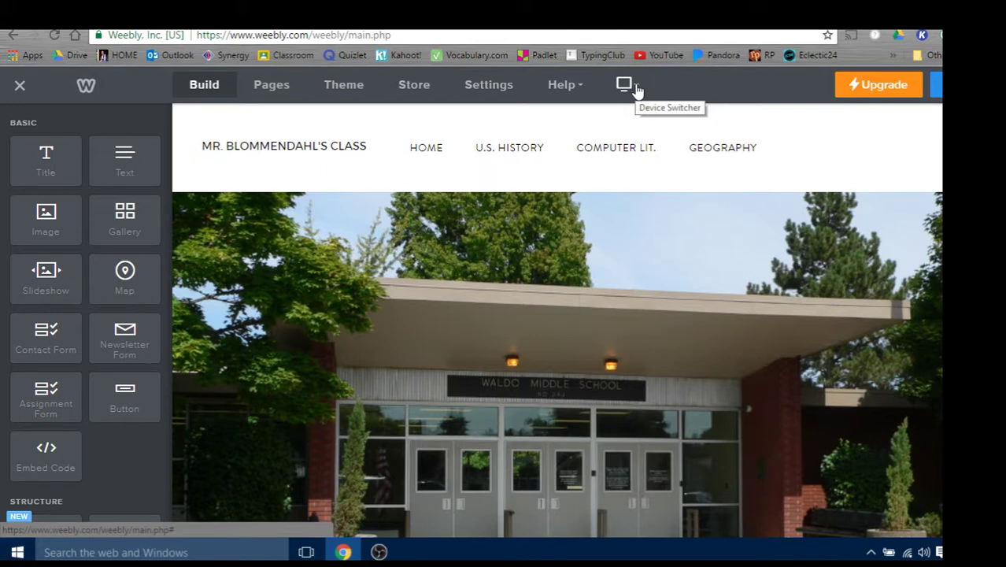
pyautogui.click(638, 91)
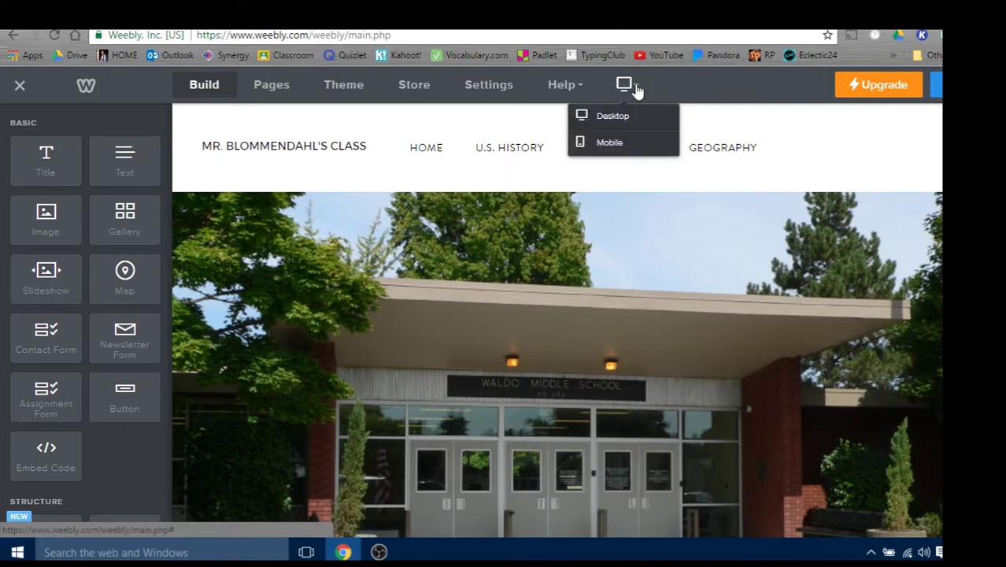
pyautogui.click(610, 144)
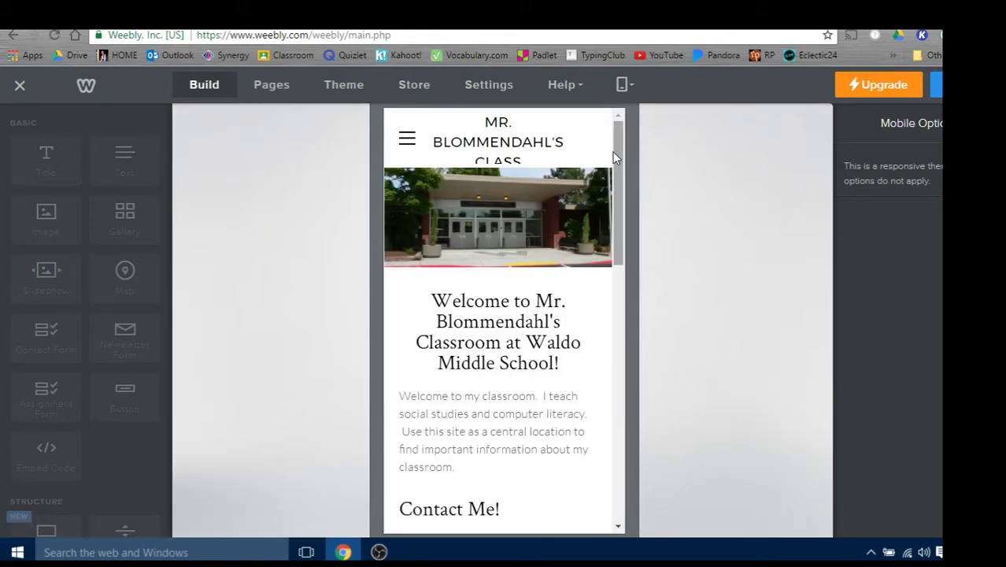
pyautogui.moveTo(613, 158); pyautogui.dragTo(653, 424)
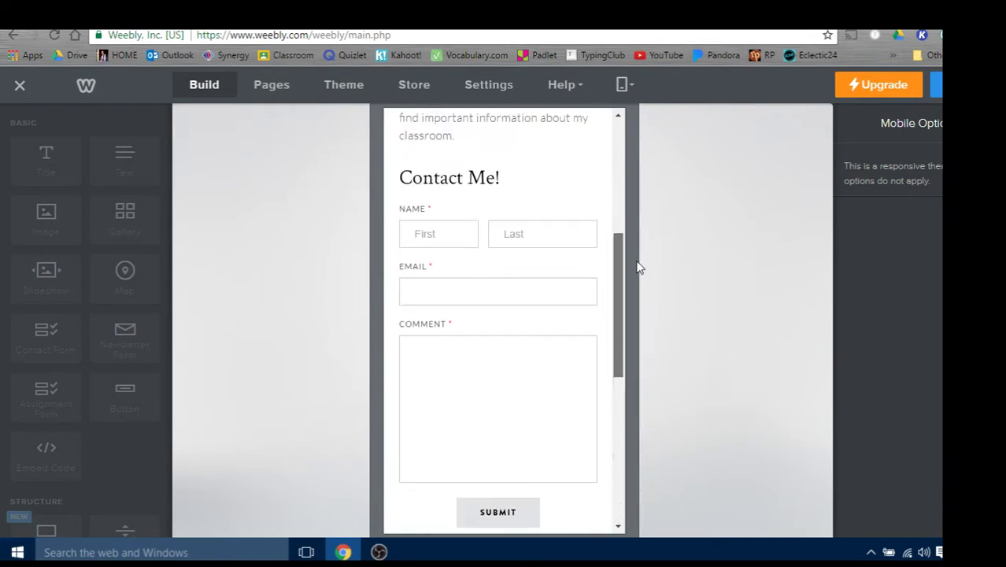
pyautogui.moveTo(653, 438); pyautogui.dragTo(637, 140)
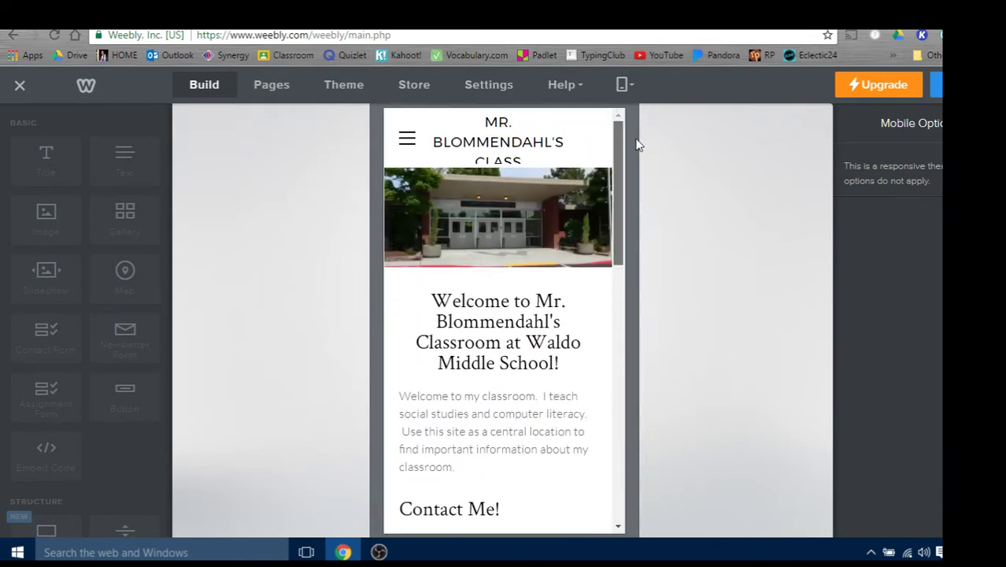
pyautogui.click(623, 87)
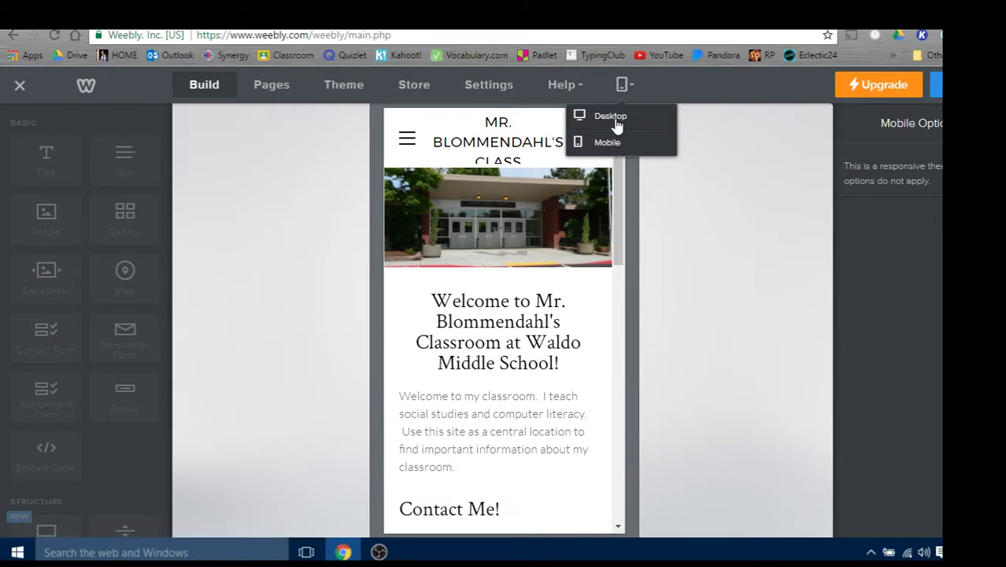
pyautogui.click(614, 120)
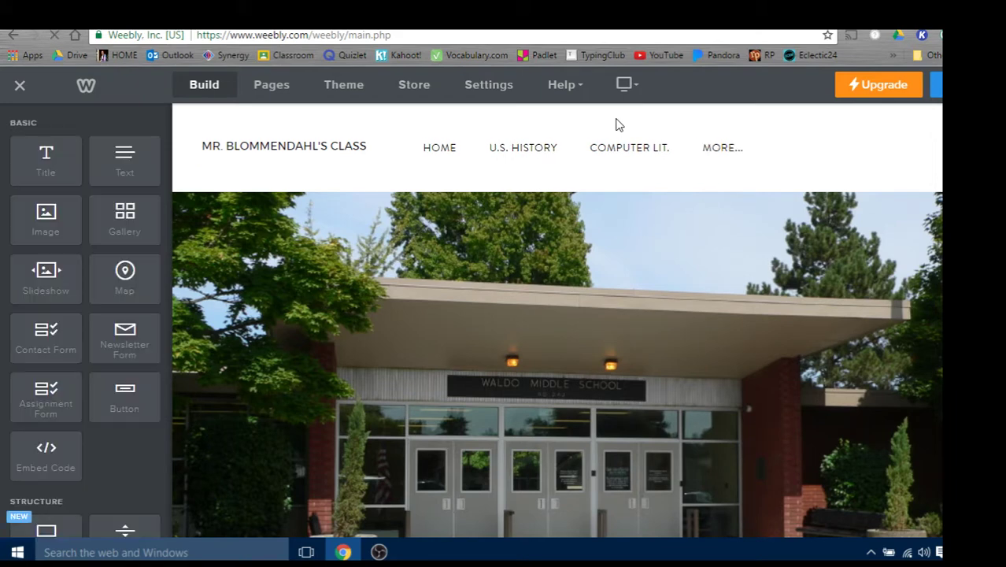
# Try the site title's logo image option, then close the photo upload window.
pyautogui.click(332, 146)
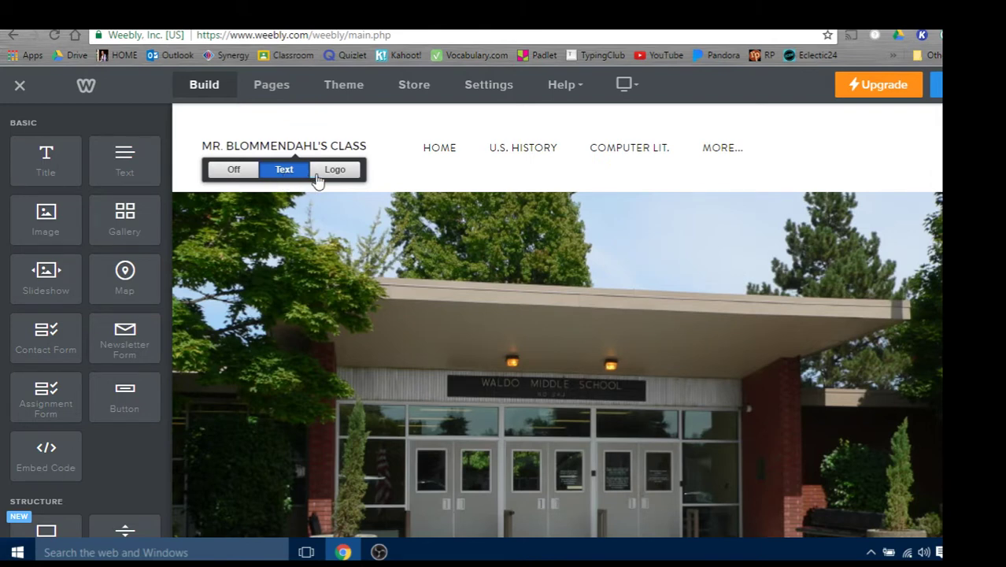
pyautogui.click(333, 169)
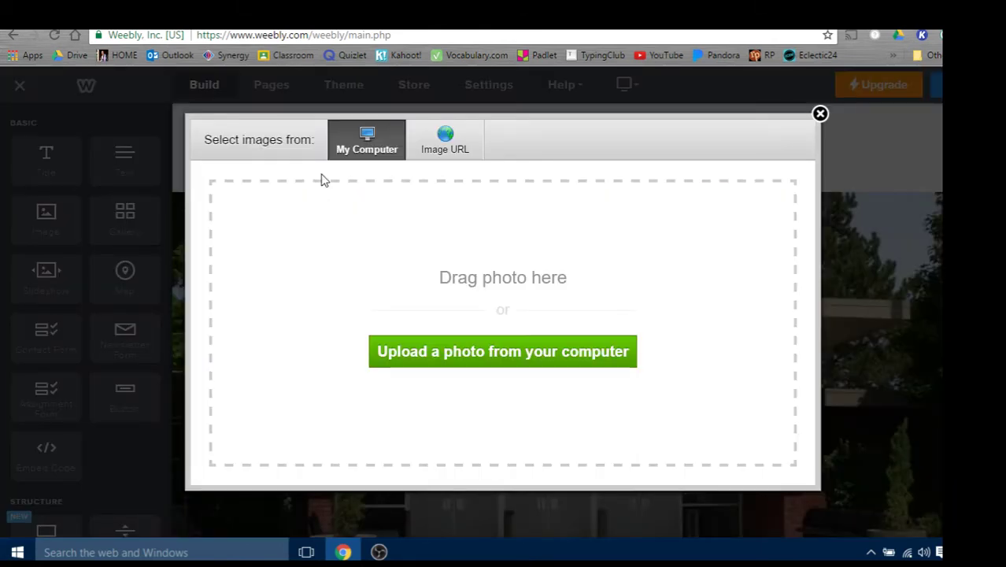
pyautogui.click(821, 114)
pyautogui.moveTo(283, 146)
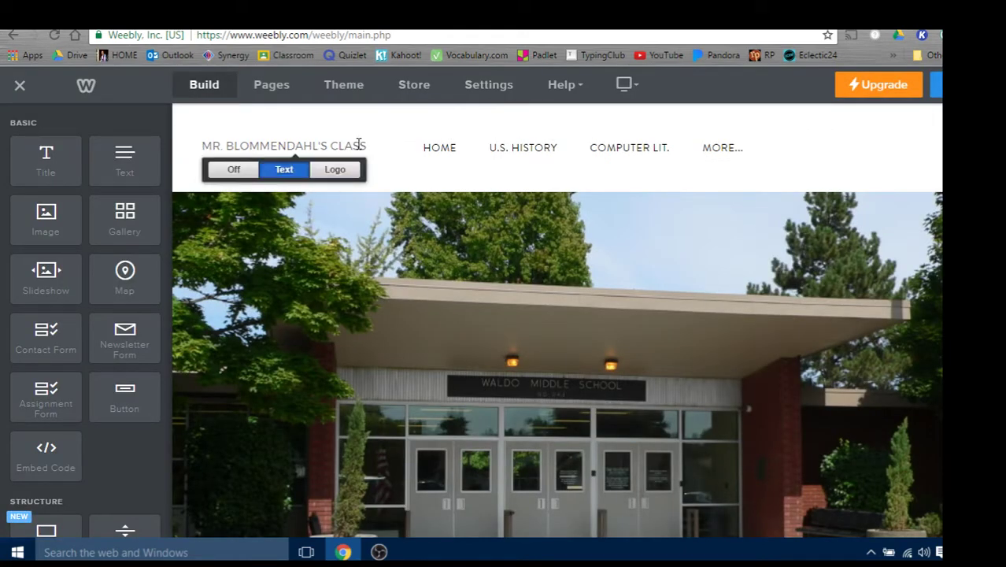
# Delete "'S CLASS" from the site title so only the teacher's name remains.
pyautogui.click(283, 169)
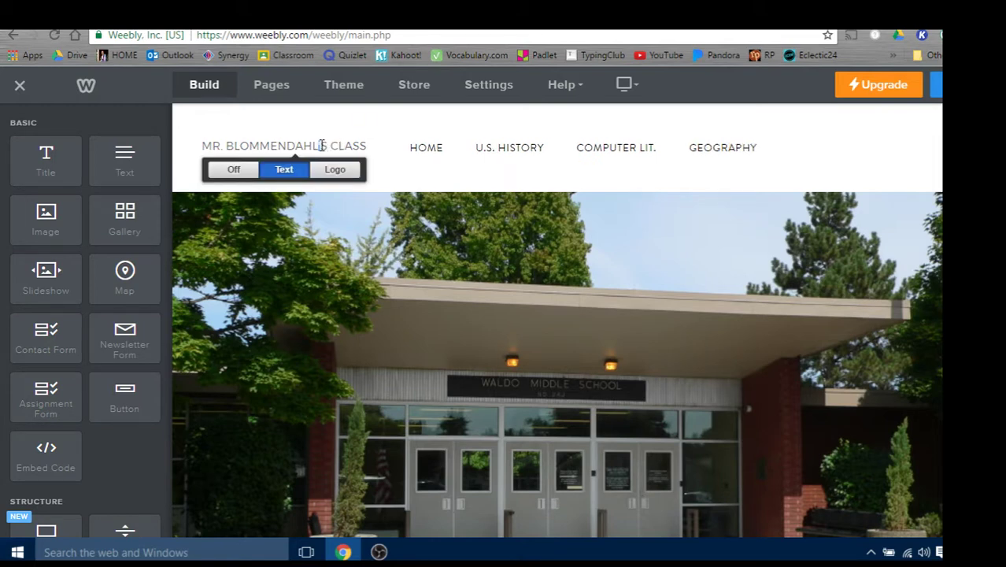
pyautogui.moveTo(319, 147); pyautogui.dragTo(373, 156)
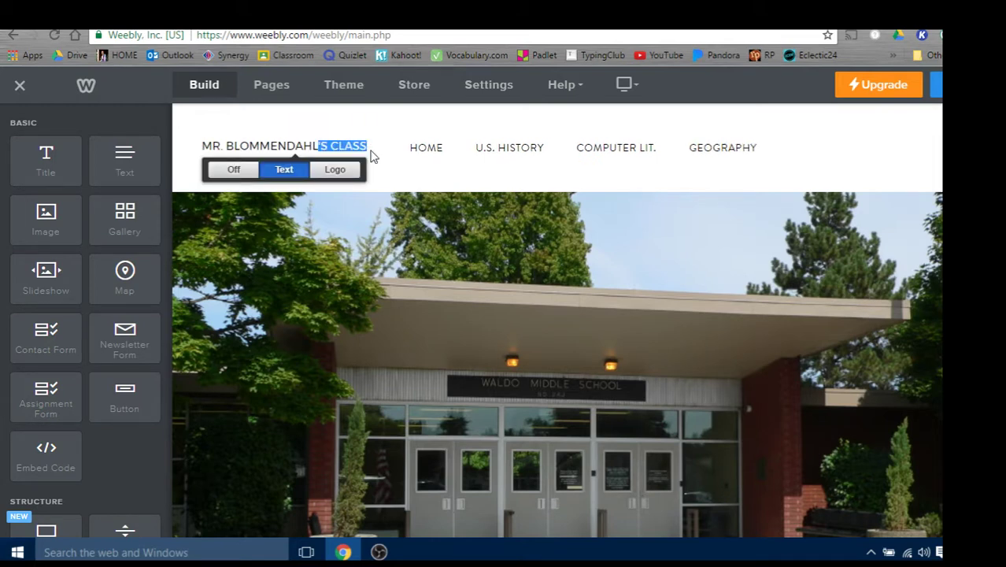
pyautogui.press('BackSpace')
pyautogui.click(379, 182)
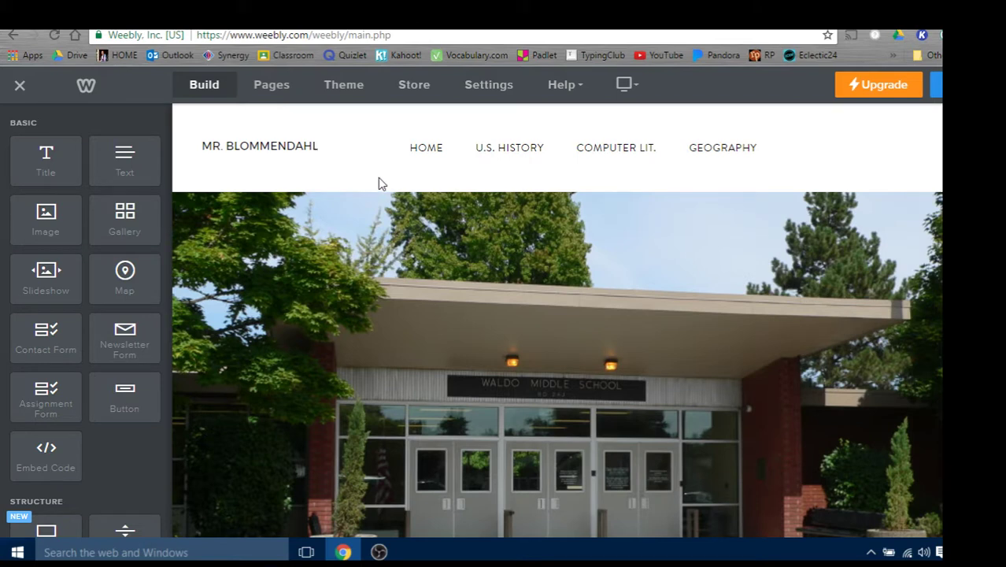
pyautogui.click(333, 152)
# Bring up the publishing domain choices, then dismiss them and look over the editor page.
pyautogui.click(947, 93)
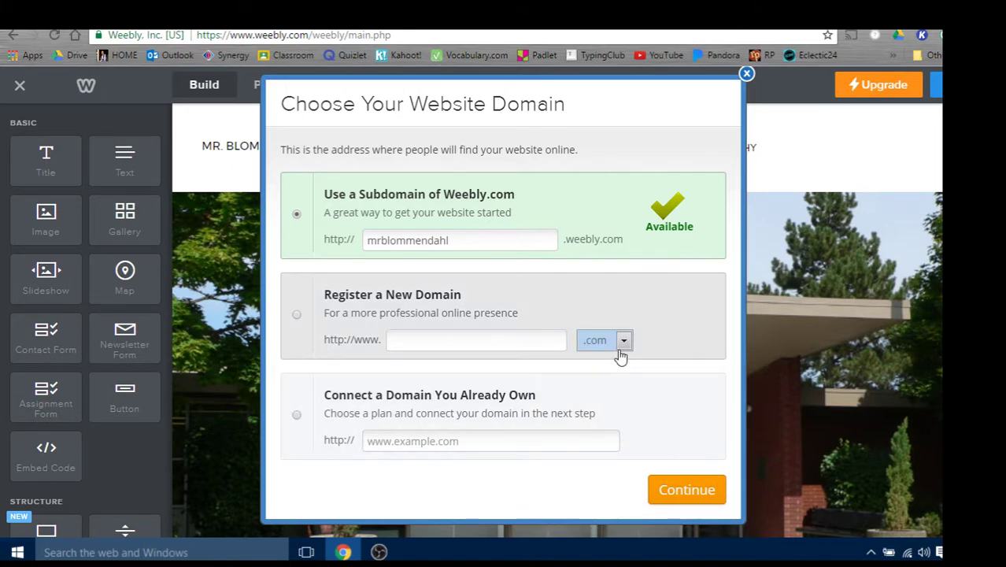
pyautogui.rightClick(691, 493)
pyautogui.click(690, 493)
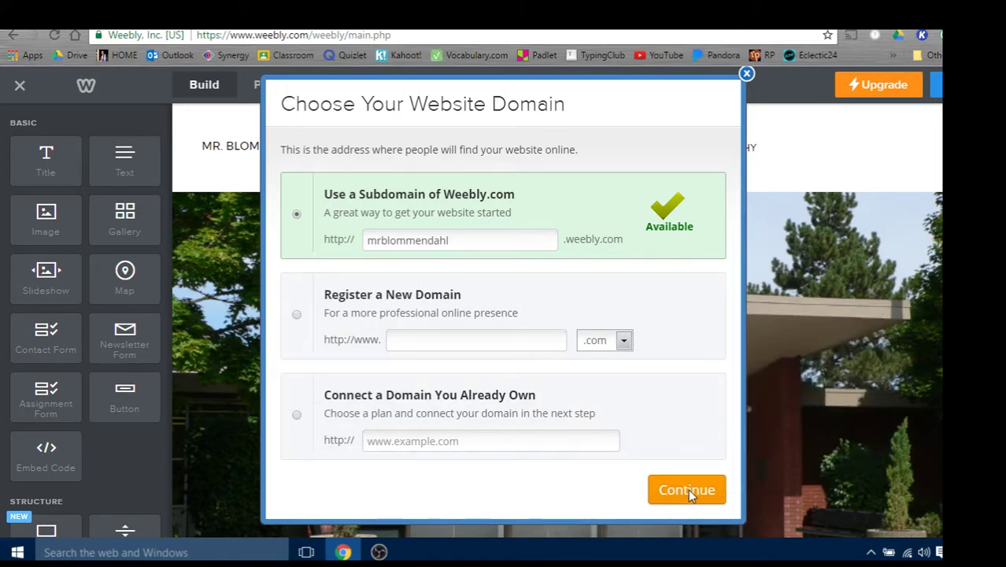
pyautogui.click(748, 75)
pyautogui.scroll(-5, 770, 128)
pyautogui.scroll(5, 769, 129)
# Reopen the domain choices, keep the free Weebly subdomain over a new domain, then reopen the prompt.
pyautogui.click(950, 96)
pyautogui.click(296, 317)
pyautogui.click(297, 214)
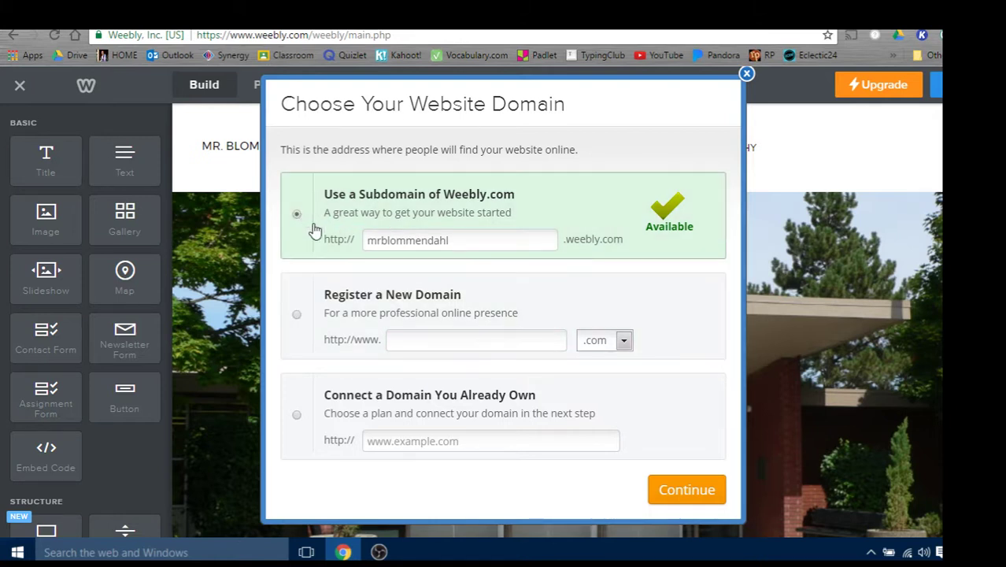
pyautogui.rightClick(703, 486)
pyautogui.press('Escape')
pyautogui.click(747, 75)
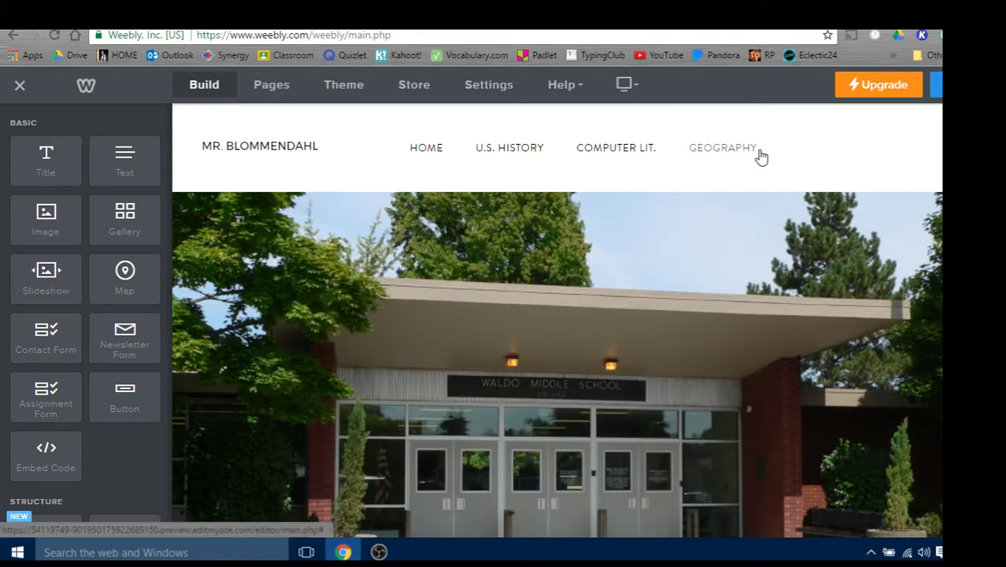
pyautogui.click(949, 88)
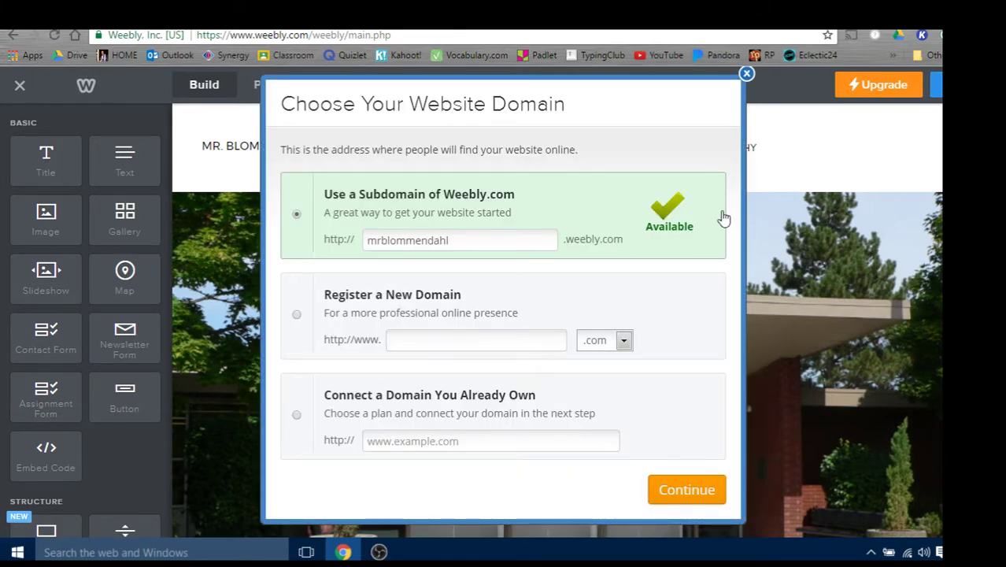
# Close the domain dialog and scroll down and back up through the class site page.
pyautogui.click(746, 74)
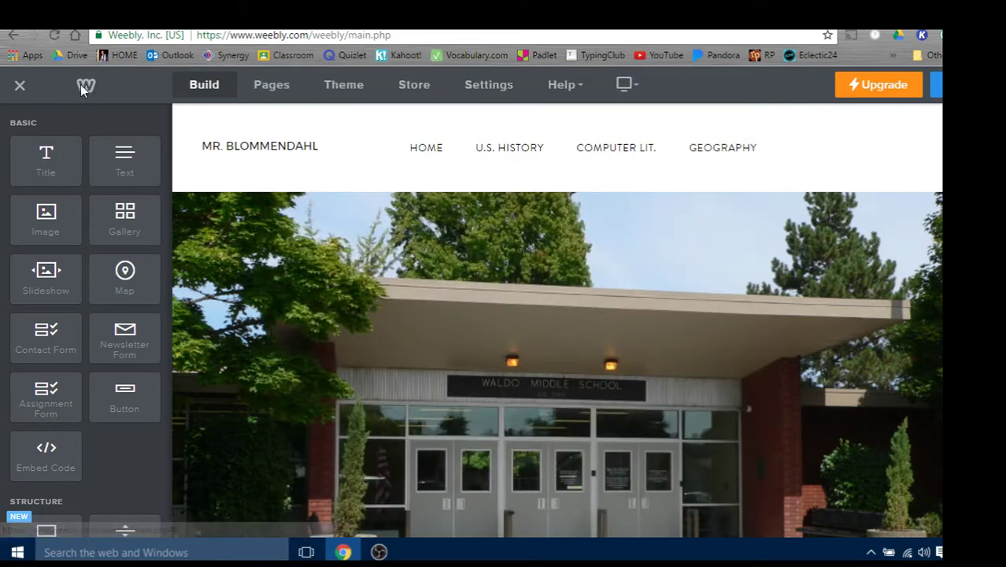
pyautogui.scroll(-10, 243, 174)
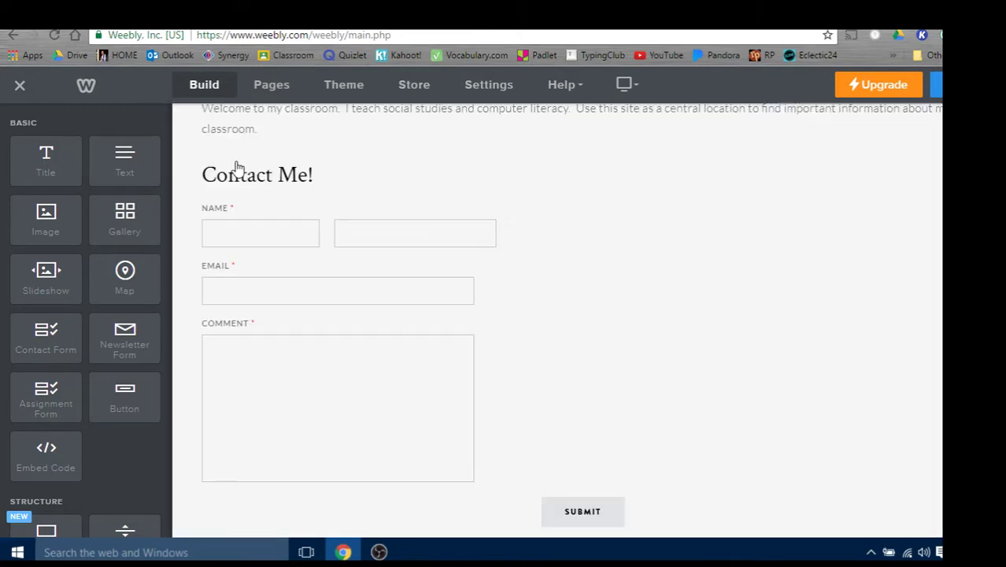
pyautogui.scroll(-4, 236, 168)
pyautogui.scroll(-3, 236, 169)
pyautogui.scroll(4, 240, 181)
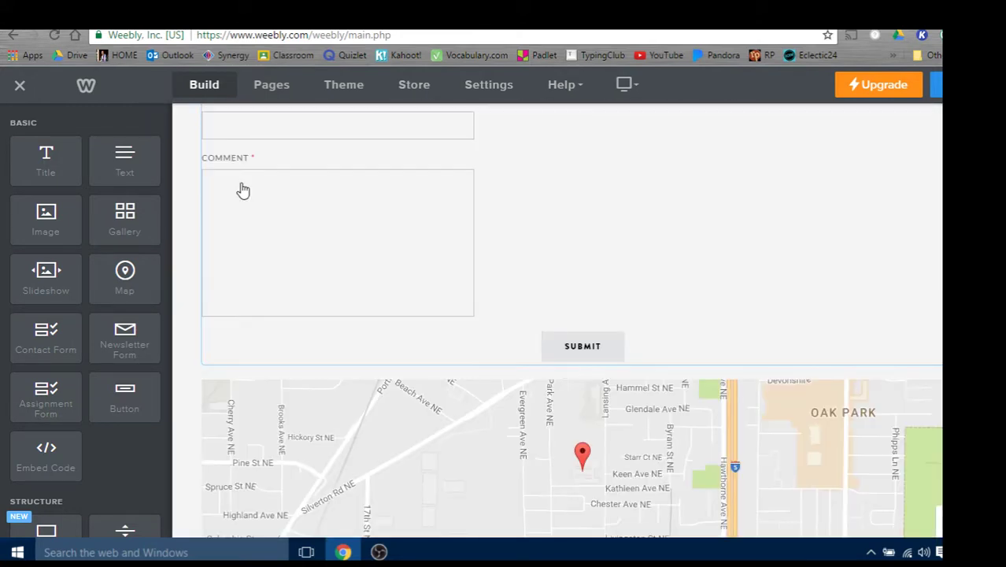
pyautogui.scroll(15, 242, 189)
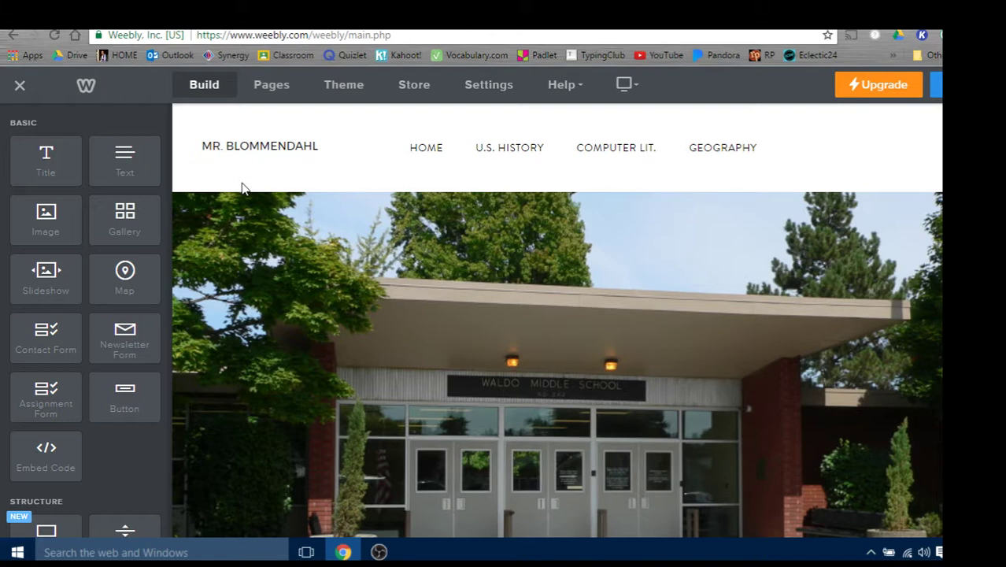
pyautogui.scroll(-3, 244, 181)
pyautogui.scroll(2, 244, 179)
pyautogui.scroll(1, 244, 179)
# Exit to My Sites and choose Edit from the MR. BLOMMENDAHL site's More menu.
pyautogui.click(20, 88)
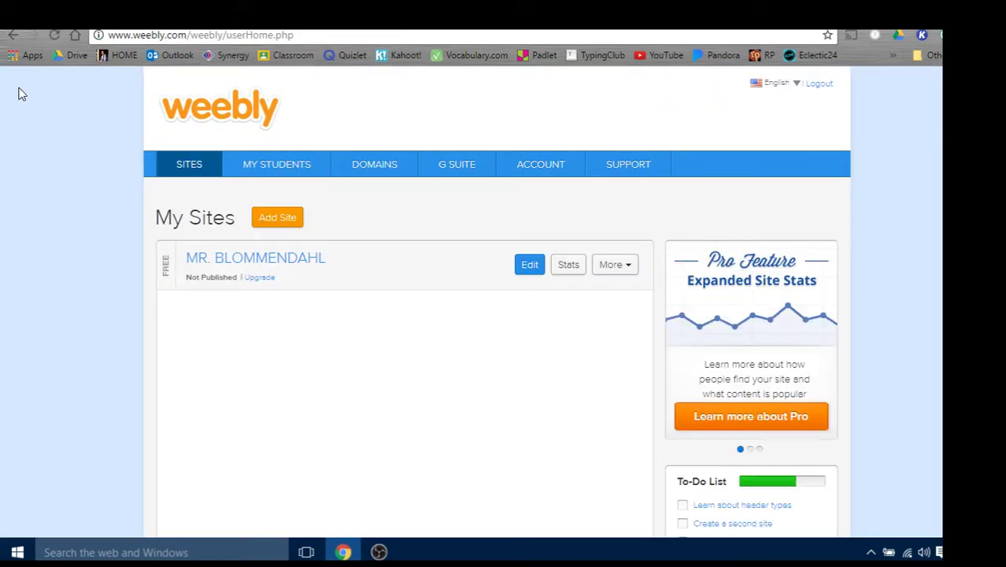
pyautogui.click(634, 272)
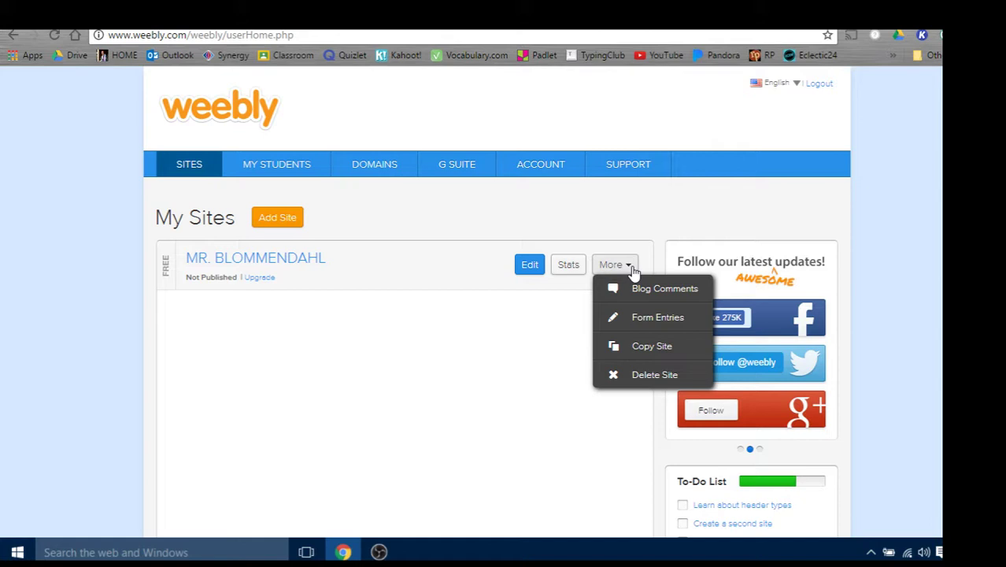
pyautogui.click(533, 266)
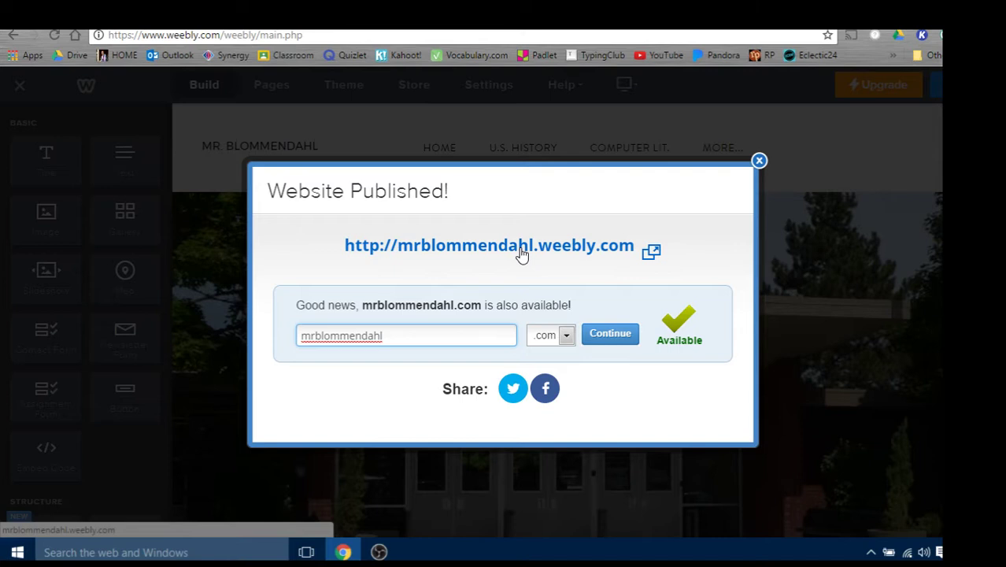
# Confirm the domain choice so the site publishes at mrblommendahl.weebly.com.
pyautogui.click(609, 338)
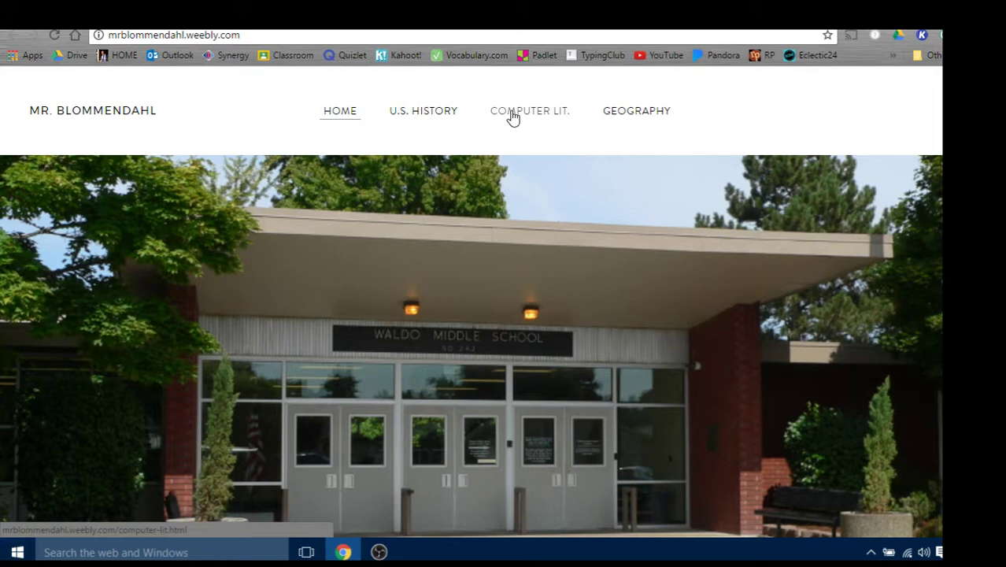
# Visit the live U.S. History, Computer Lit. and Geography pages in turn.
pyautogui.click(441, 122)
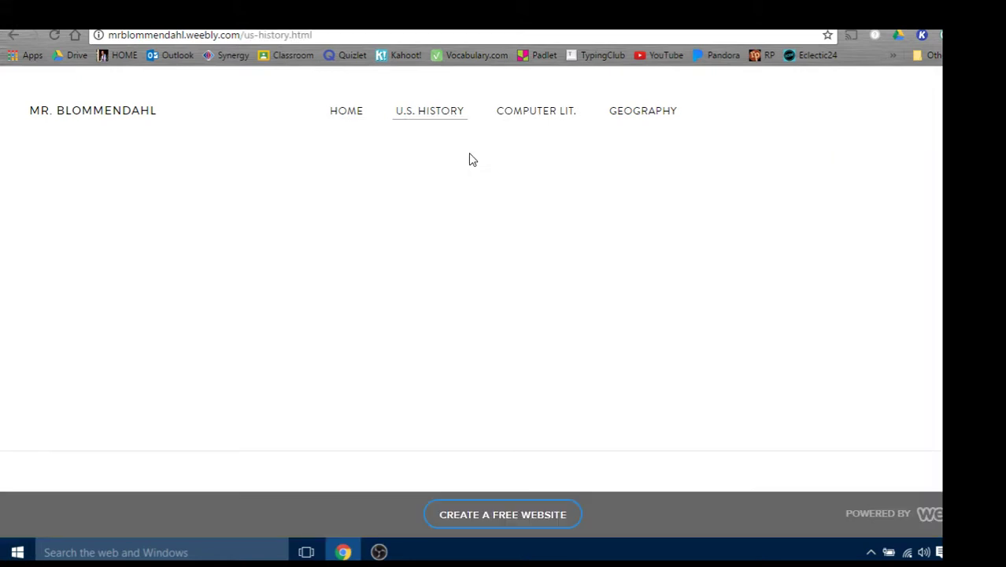
pyautogui.click(536, 118)
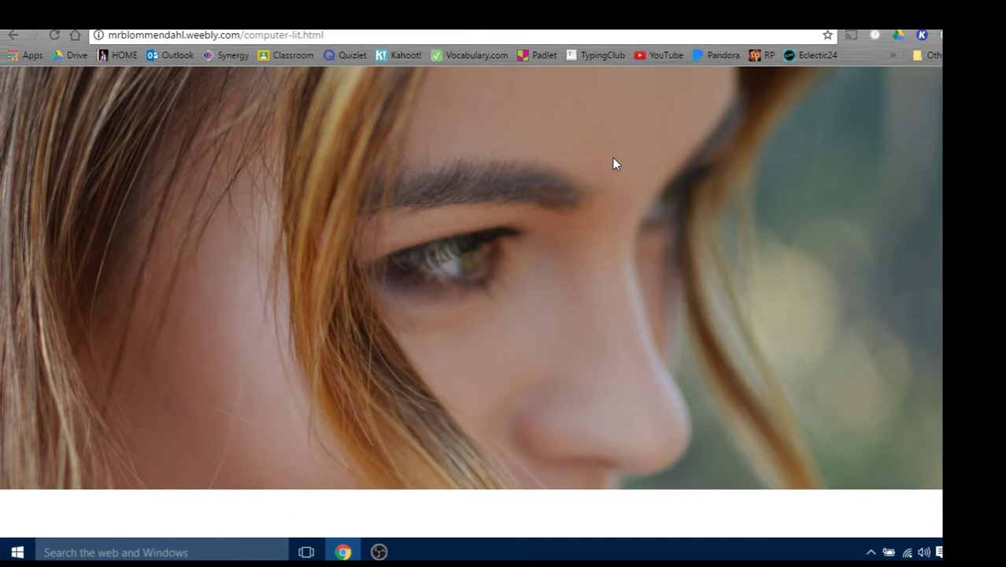
pyautogui.click(627, 119)
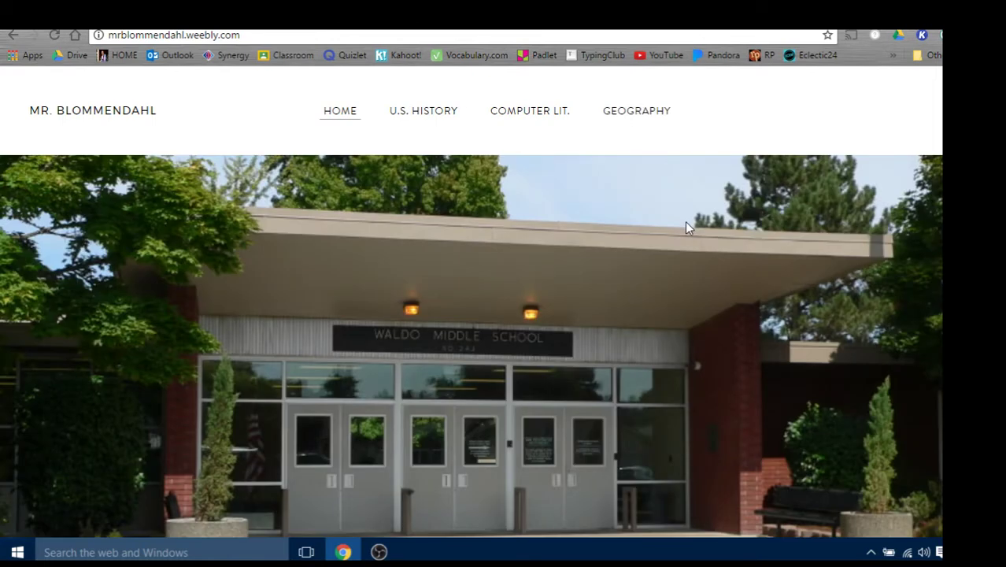
pyautogui.scroll(-5, 685, 227)
pyautogui.click(127, 250)
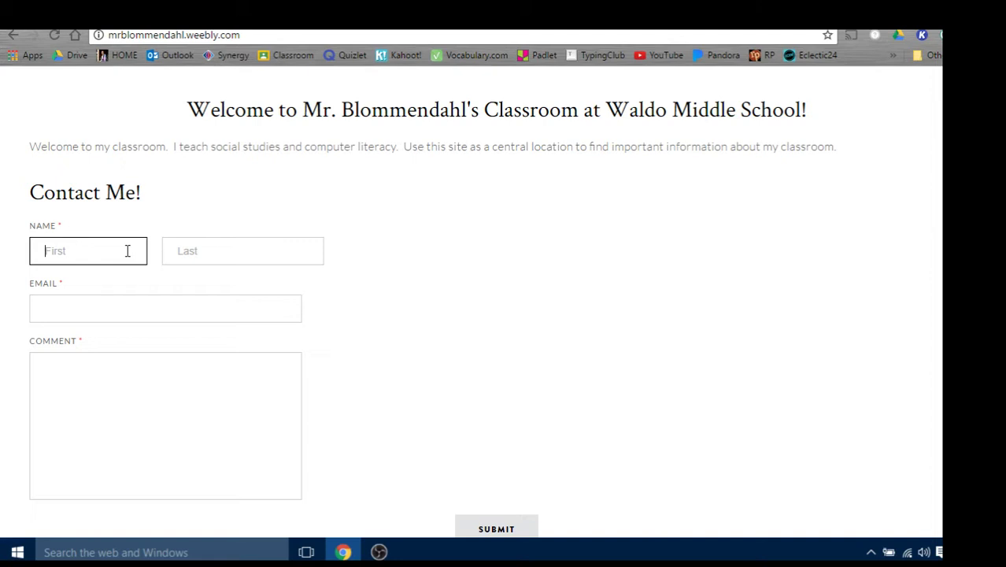
pyautogui.scroll(-5, 496, 235)
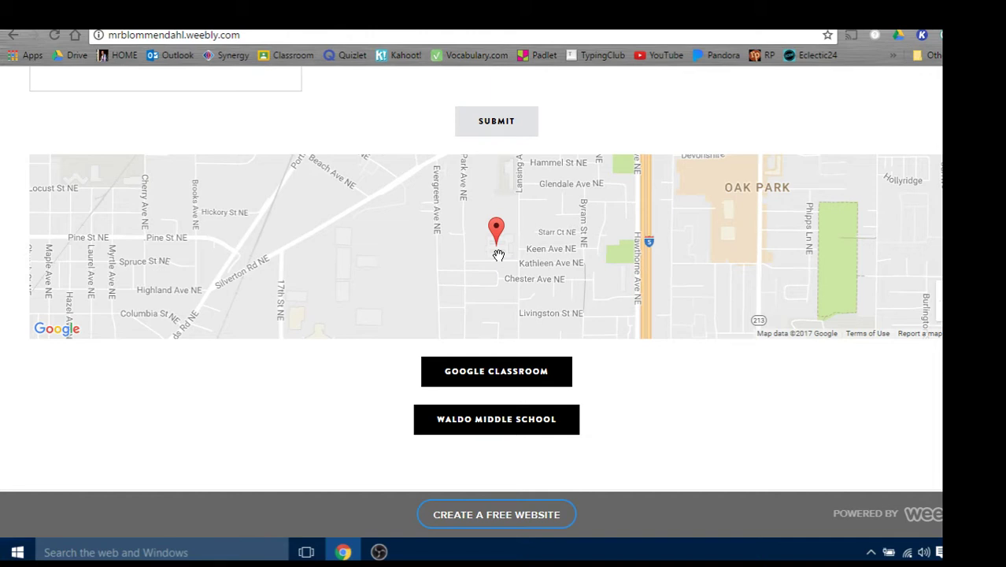
pyautogui.click(480, 375)
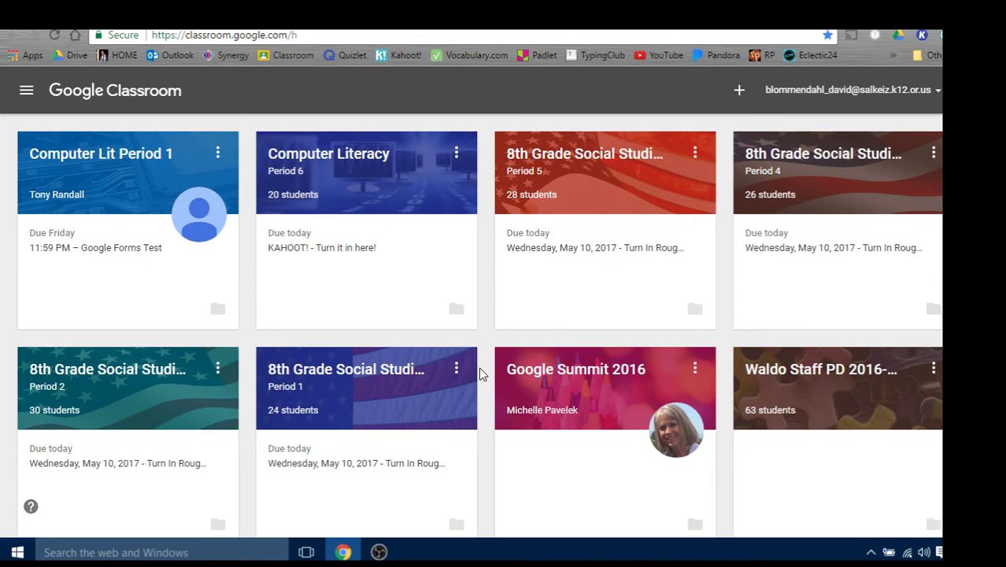
pyautogui.hotkey('alt', 'Left')
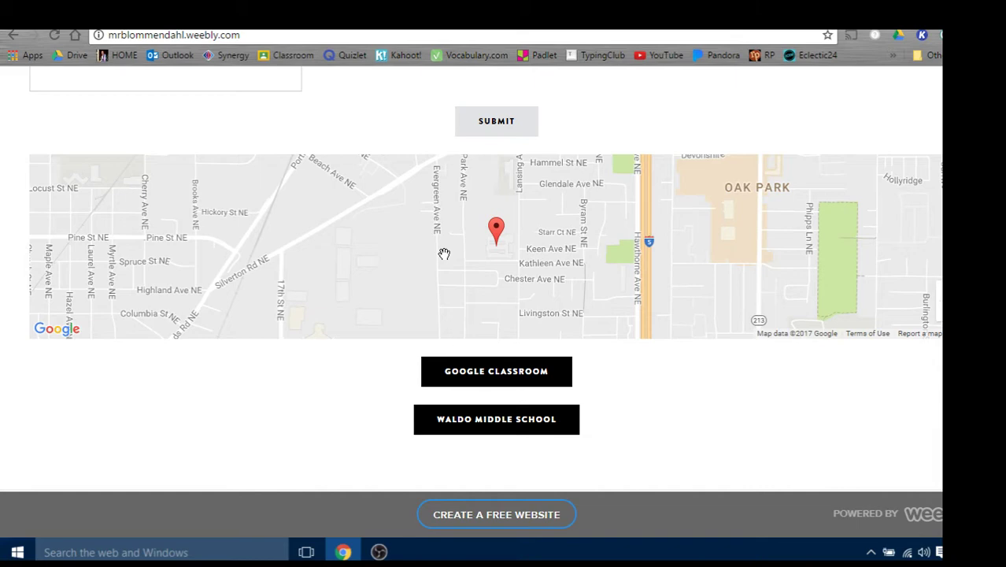
pyautogui.scroll(10, 443, 252)
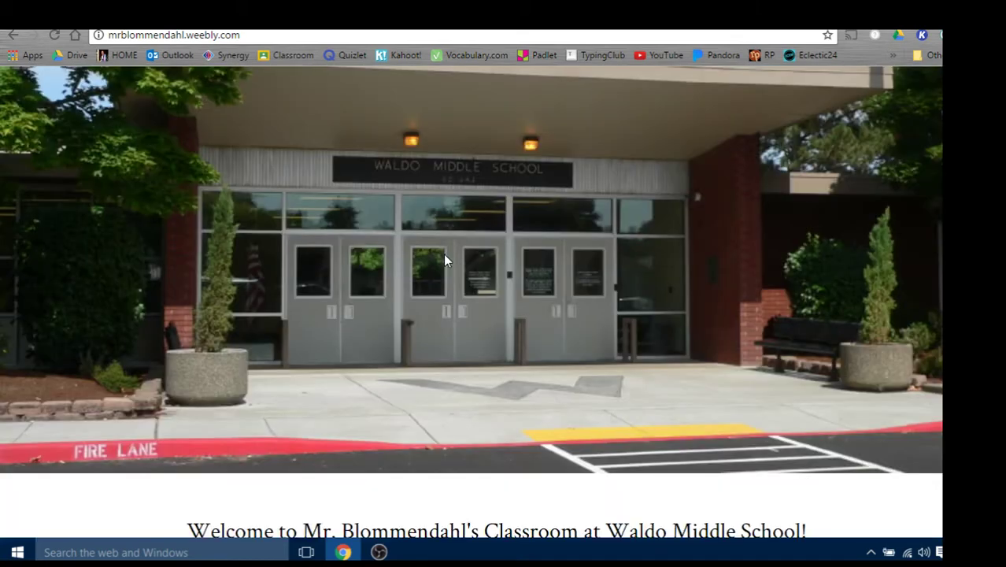
pyautogui.scroll(1, 443, 253)
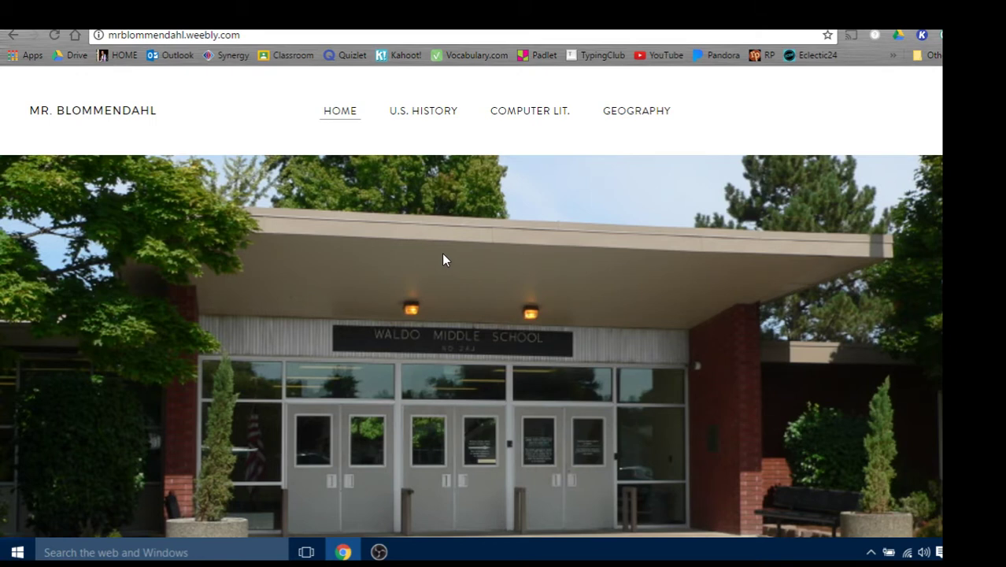
pyautogui.moveTo(378, 551)
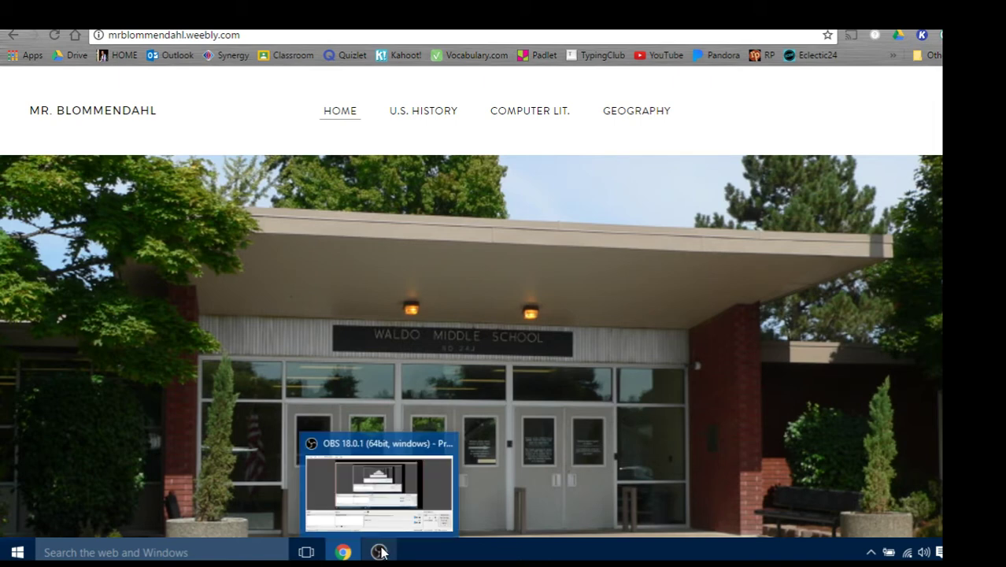
# Bring OBS Studio to the front from the taskbar.
pyautogui.click(381, 552)
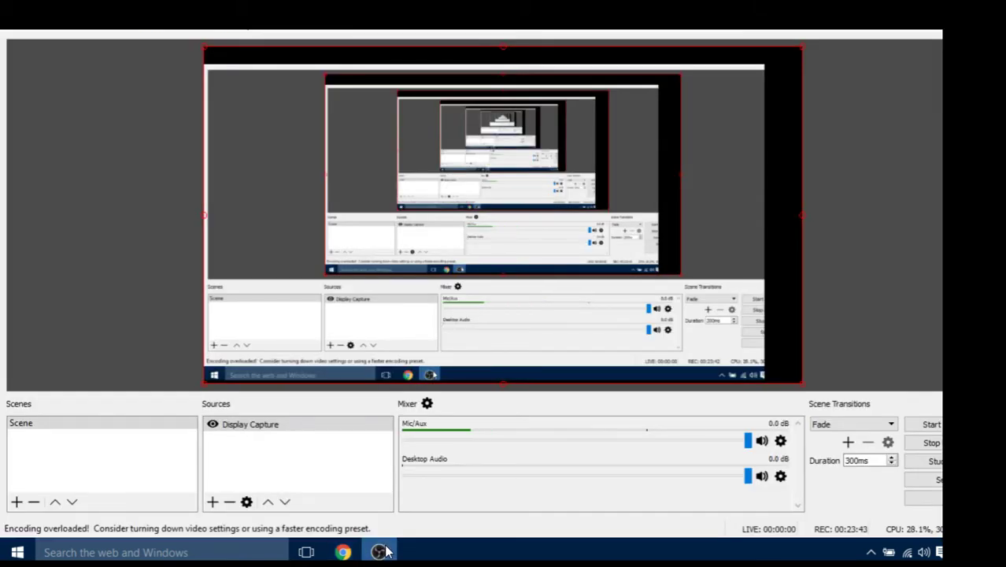